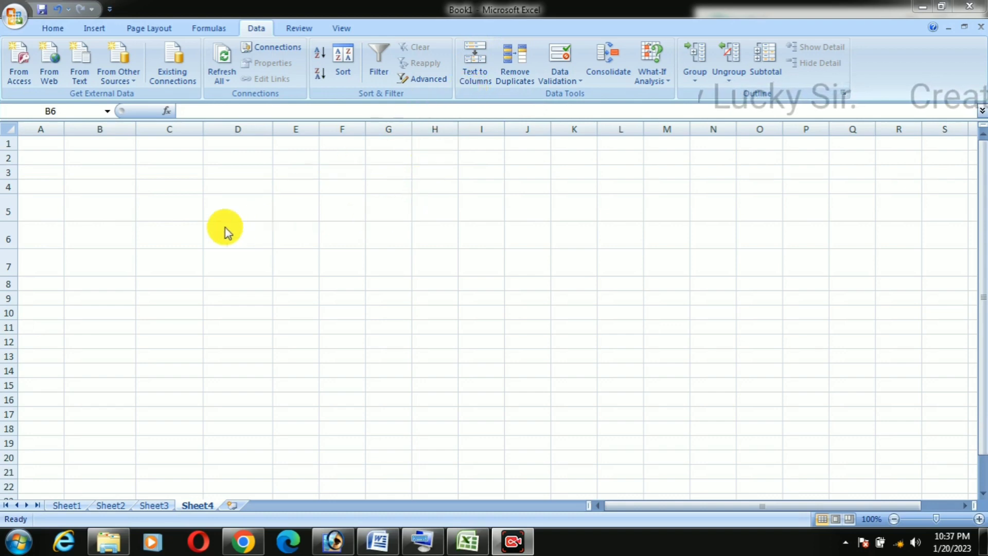
Step: Widen column B on the blank sheet to make room for a longer entry in B6
left_click(114, 234)
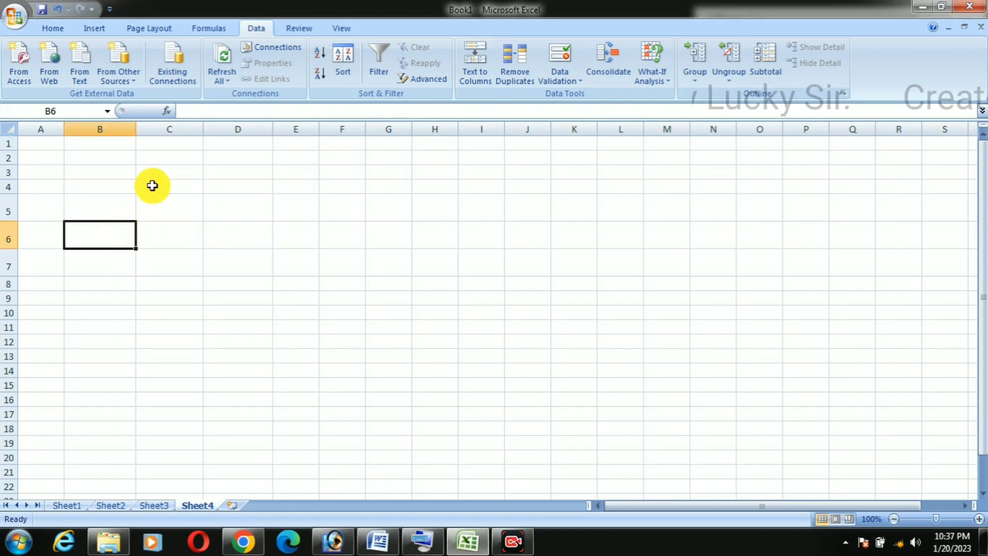
left_click_drag(137, 129, 178, 147)
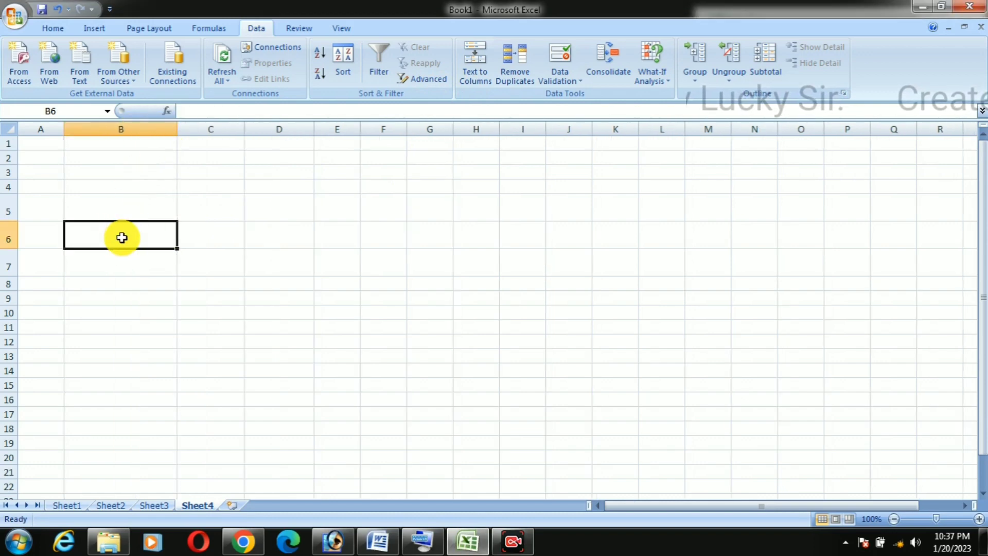
left_click(123, 268)
left_click(130, 240)
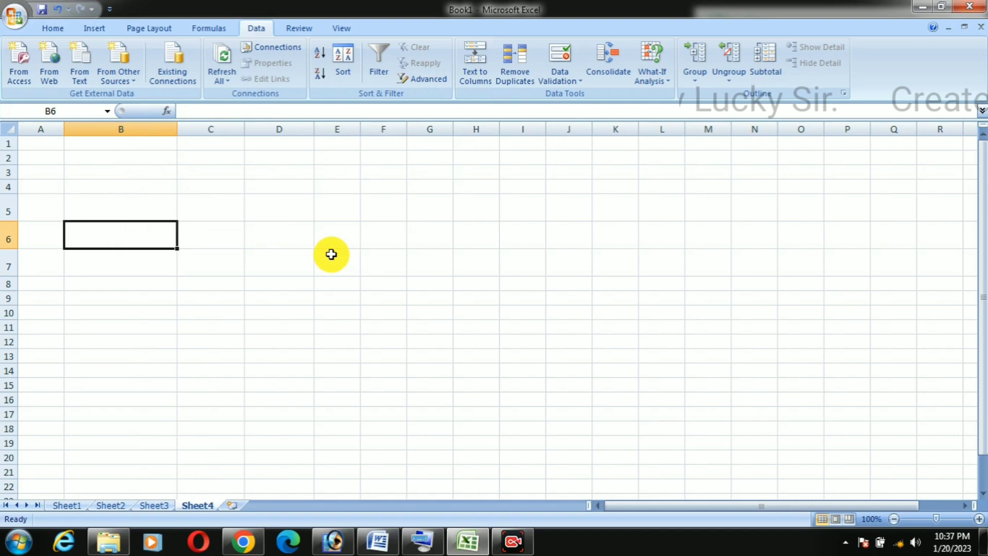
Step: Enter the comma-separated text A,B,C,D,E,F,G in cell B6
type("A")
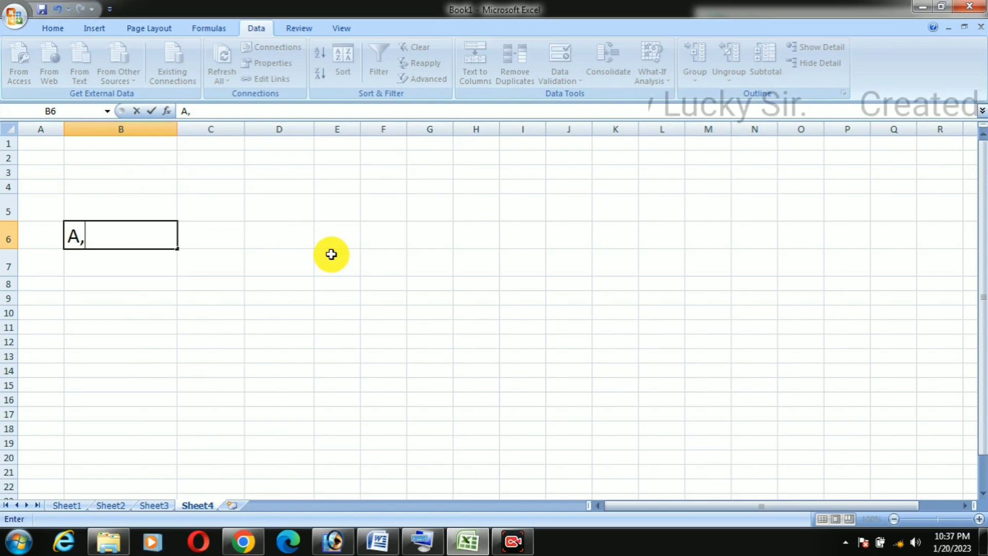
type(",")
left_click(80, 235)
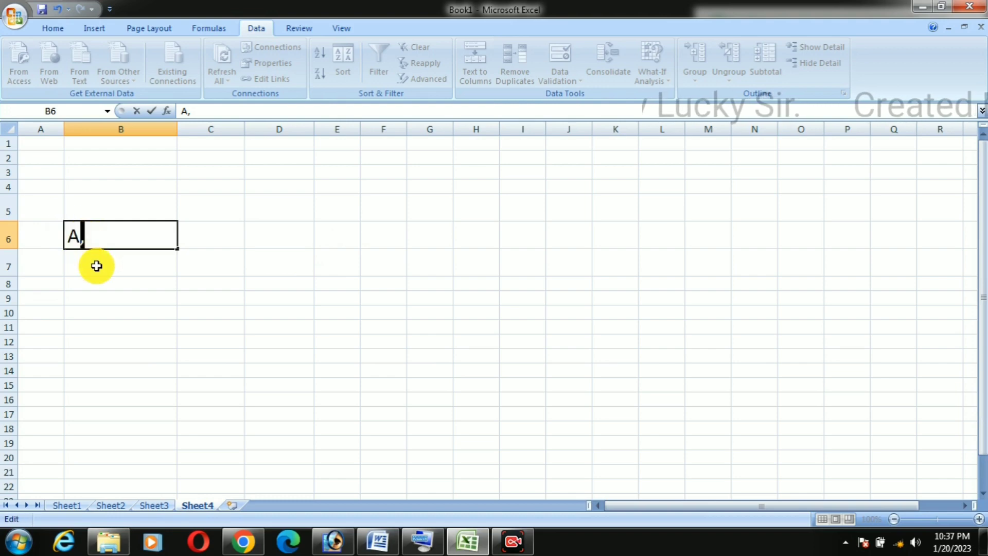
left_click(100, 240)
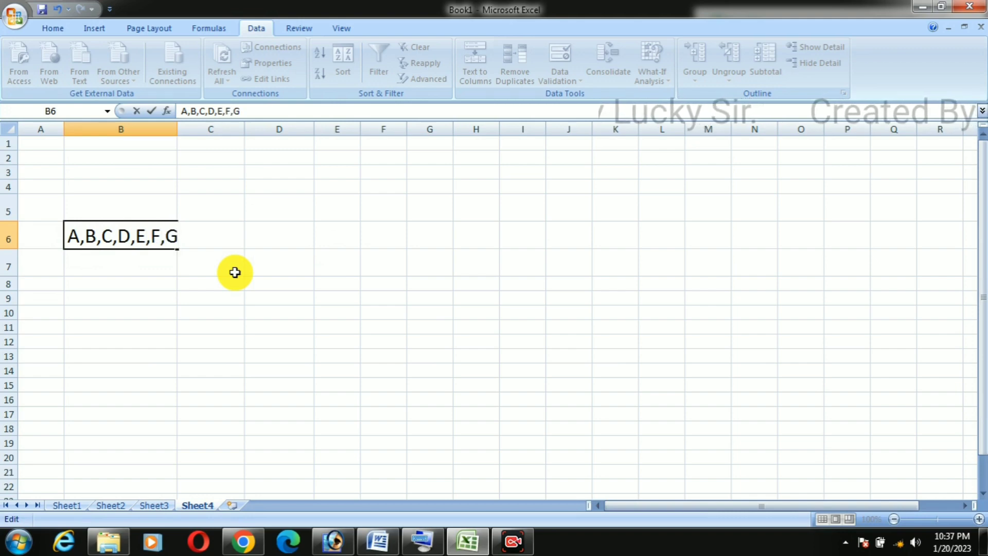
left_click(236, 273)
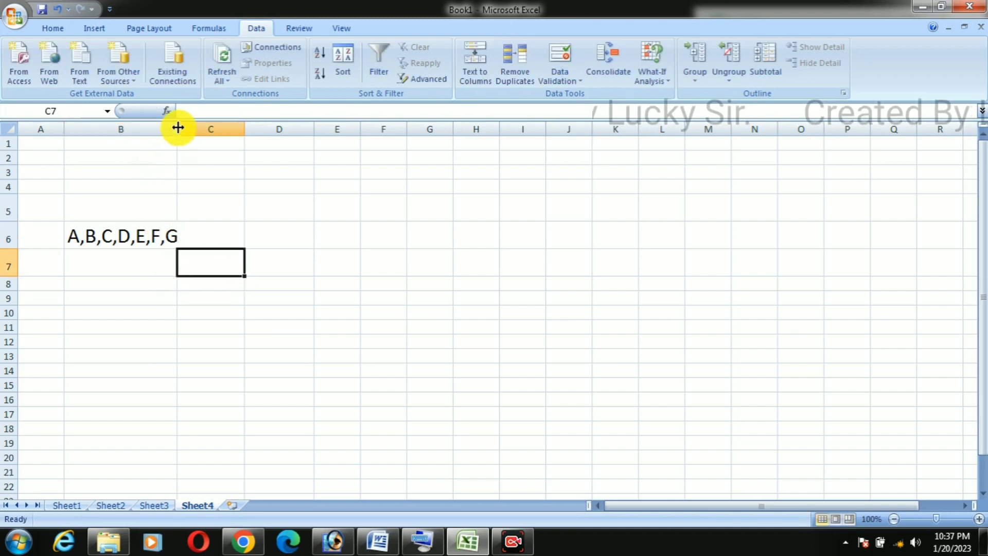
Step: Widen column B slightly so the whole letter list in B6 fits
left_click_drag(178, 130, 180, 129)
left_click(203, 280)
left_click_drag(221, 237, 779, 235)
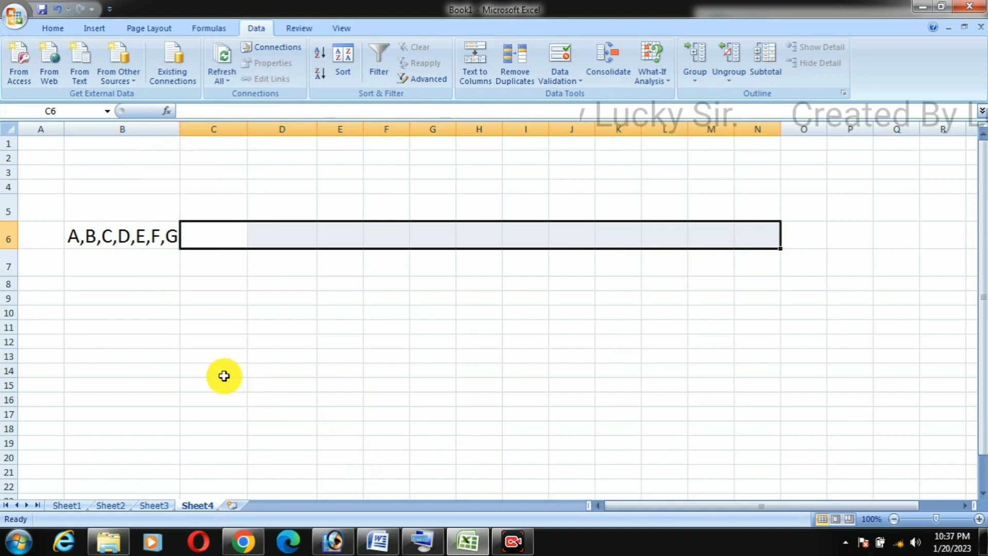
left_click(197, 363)
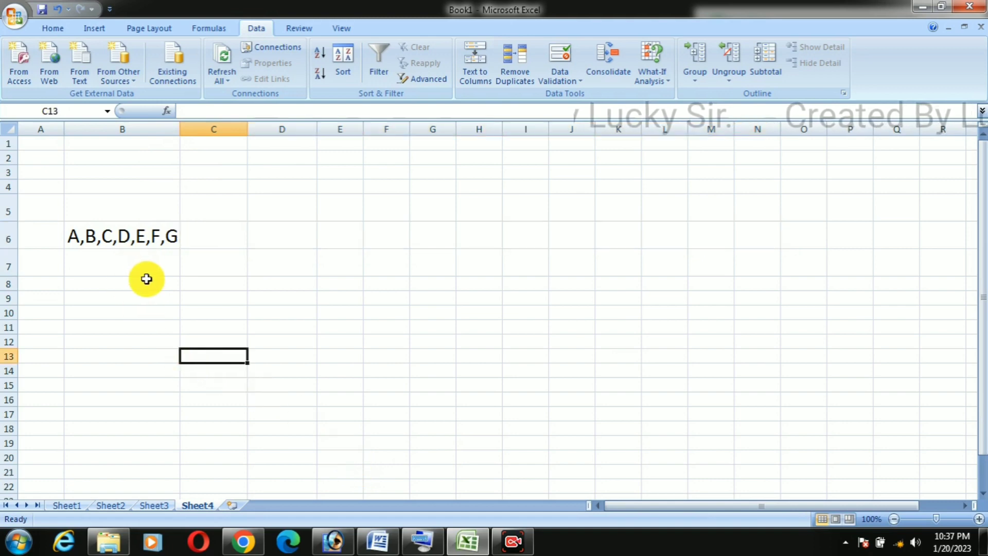
Step: Split the text in B6 into separate columns with Text to Columns, as delimited data with Comma added as a delimiter and General format
left_click(148, 244)
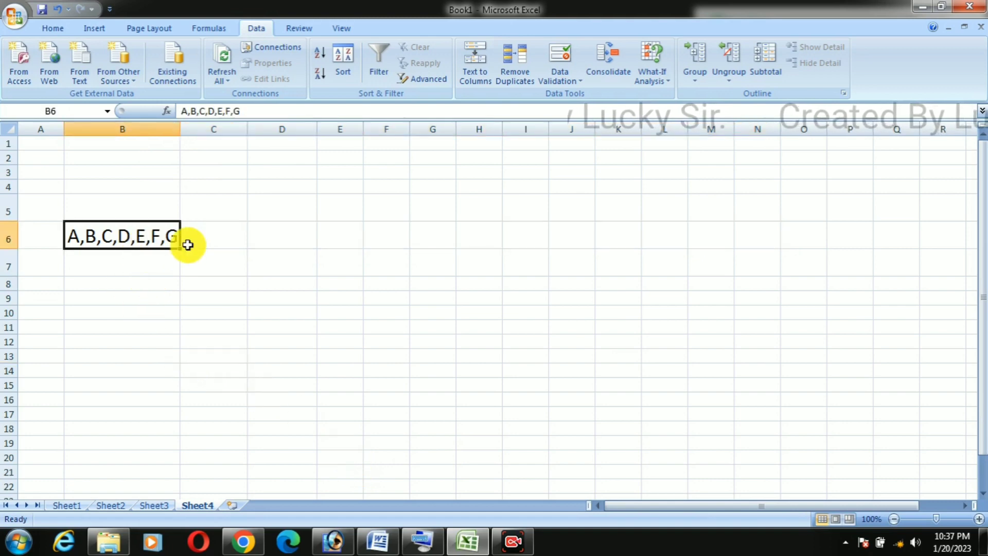
left_click(476, 67)
left_click_drag(441, 224, 540, 166)
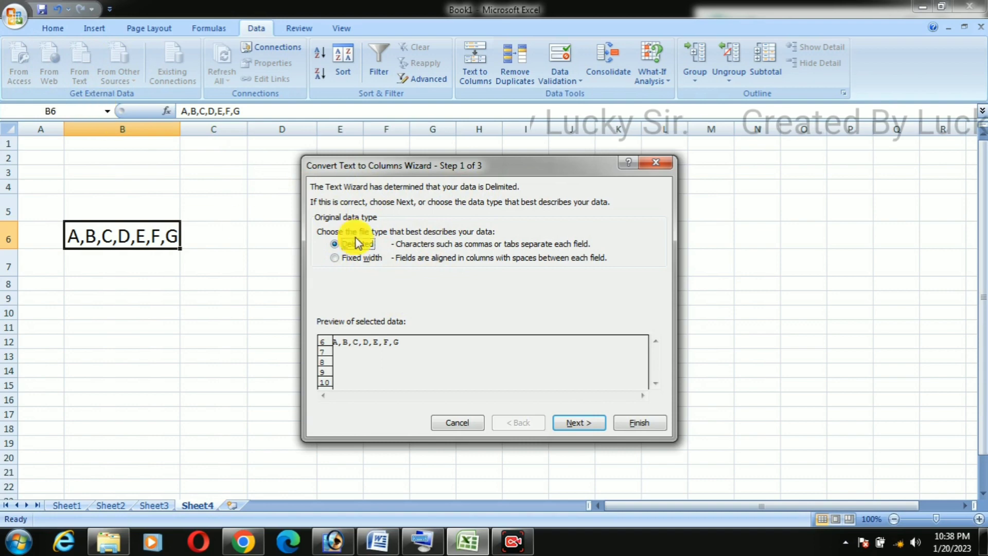
left_click(590, 422)
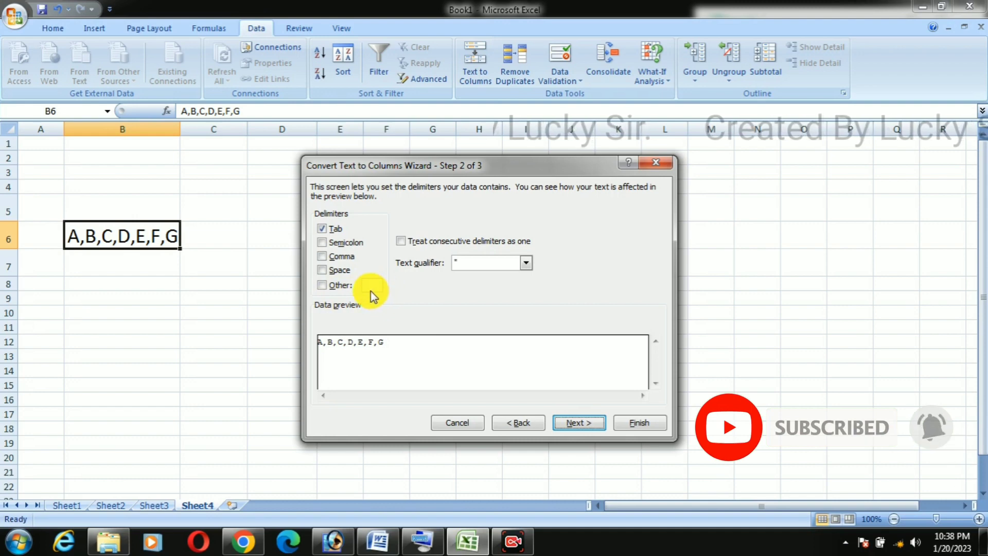
left_click(331, 257)
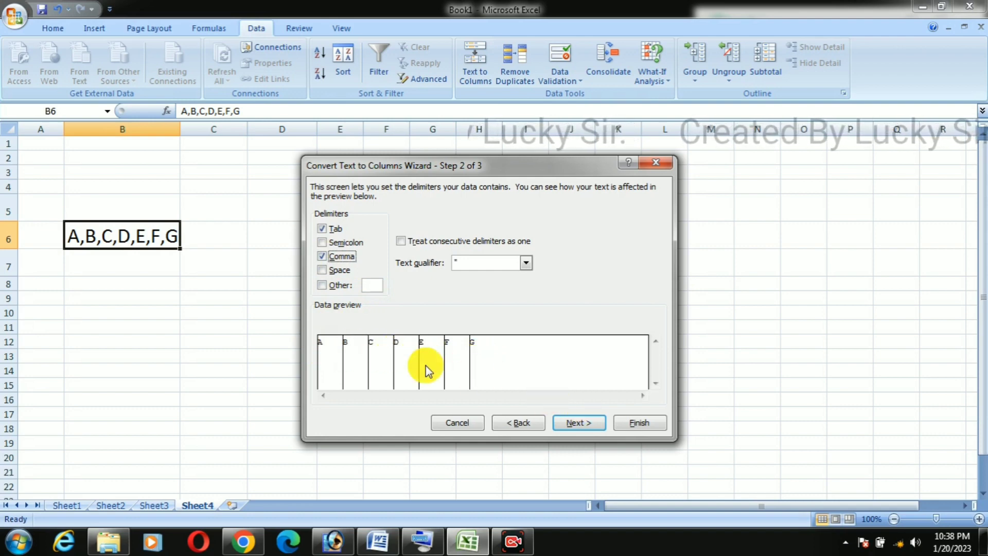
left_click(577, 423)
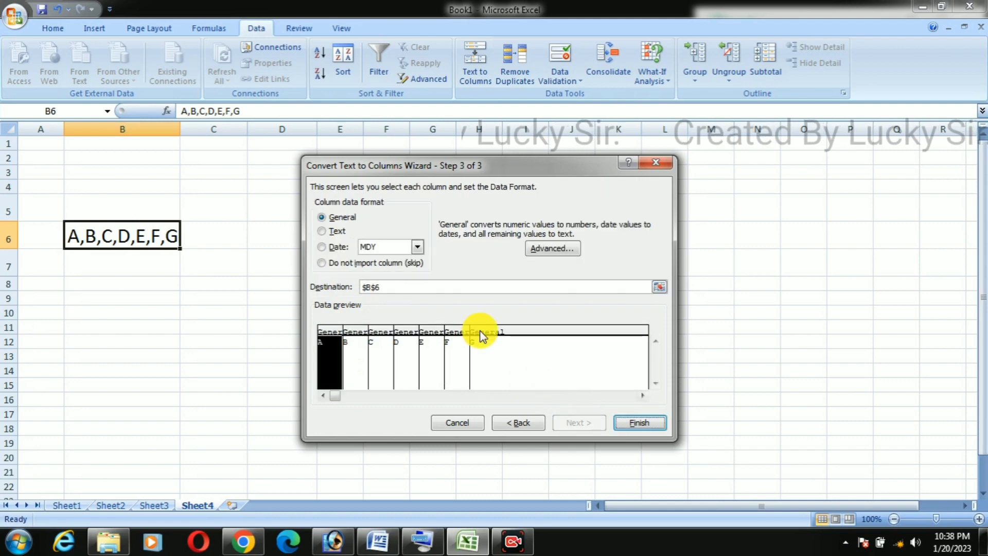
left_click(626, 423)
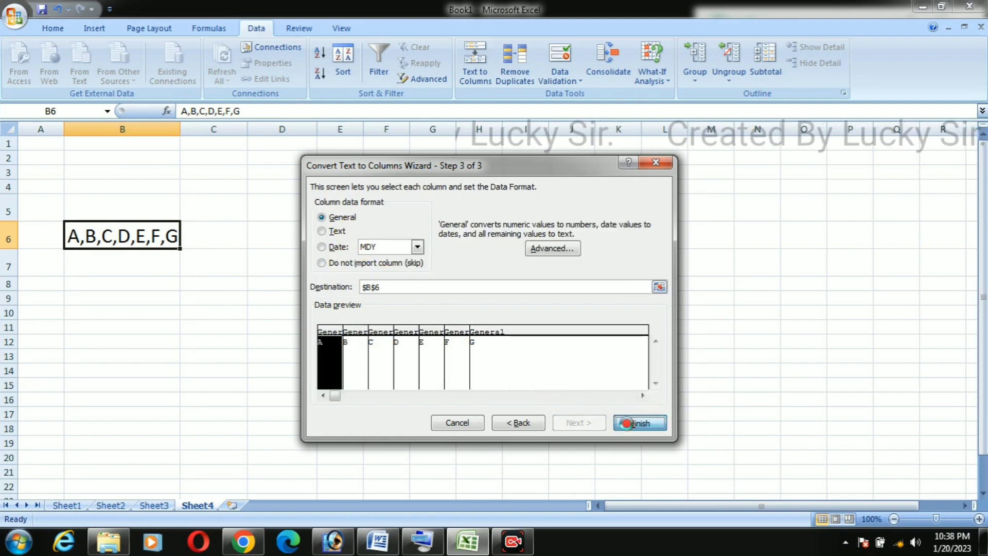
left_click(282, 338)
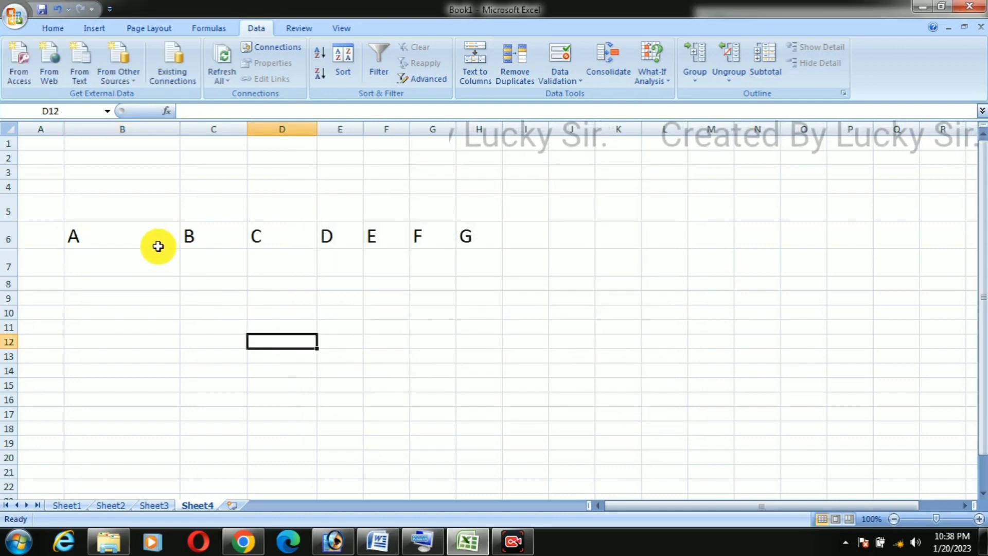
left_click(133, 237)
left_click_drag(122, 243, 474, 231)
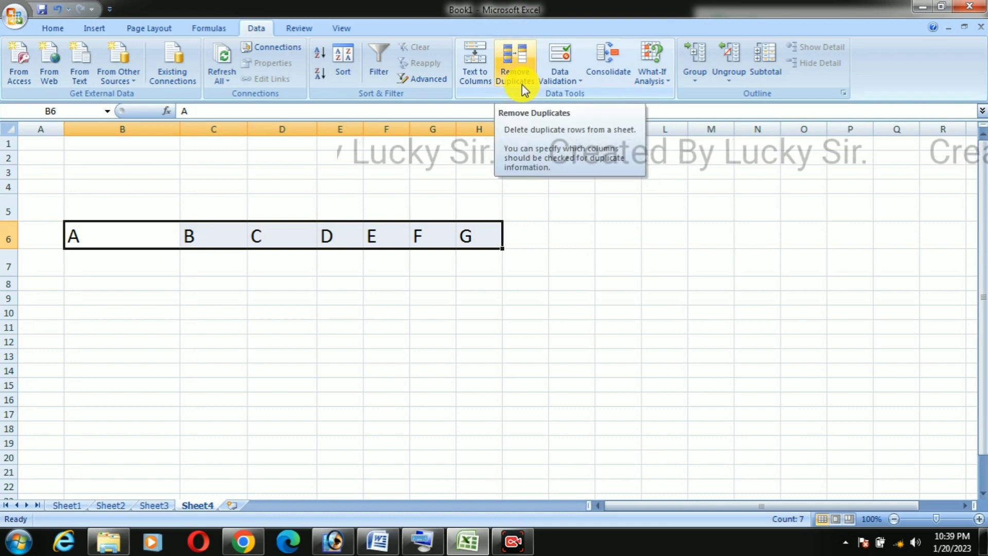
left_click(478, 282)
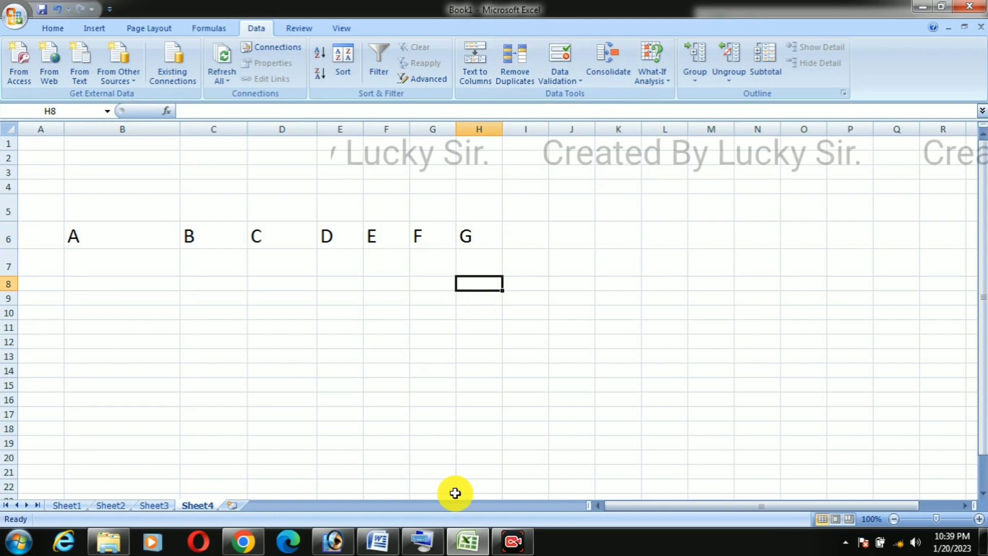
Step: Switch to Sheet3 and examine the main table for repeated names, courses and contact numbers
left_click(150, 505)
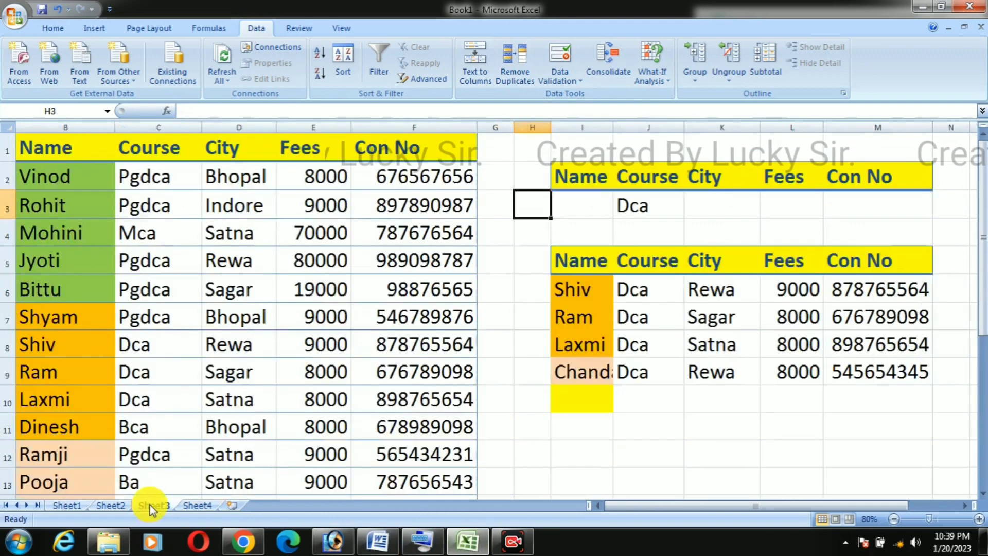
left_click(324, 368)
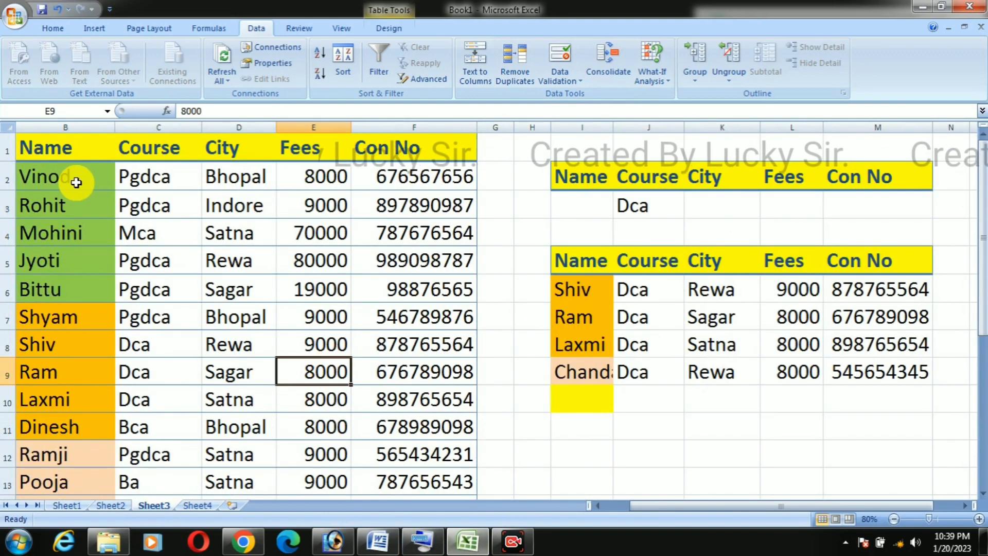
left_click_drag(77, 183, 410, 472)
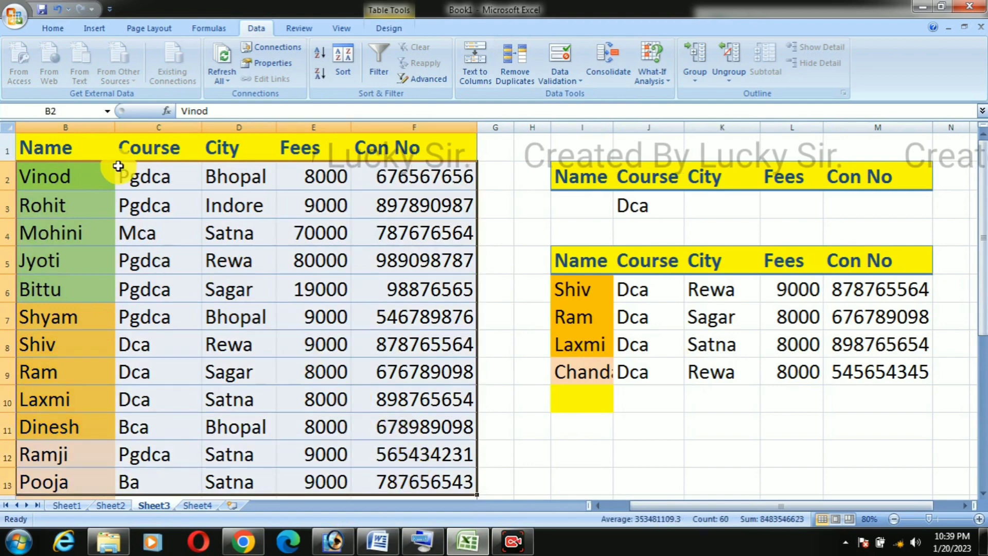
left_click(165, 370)
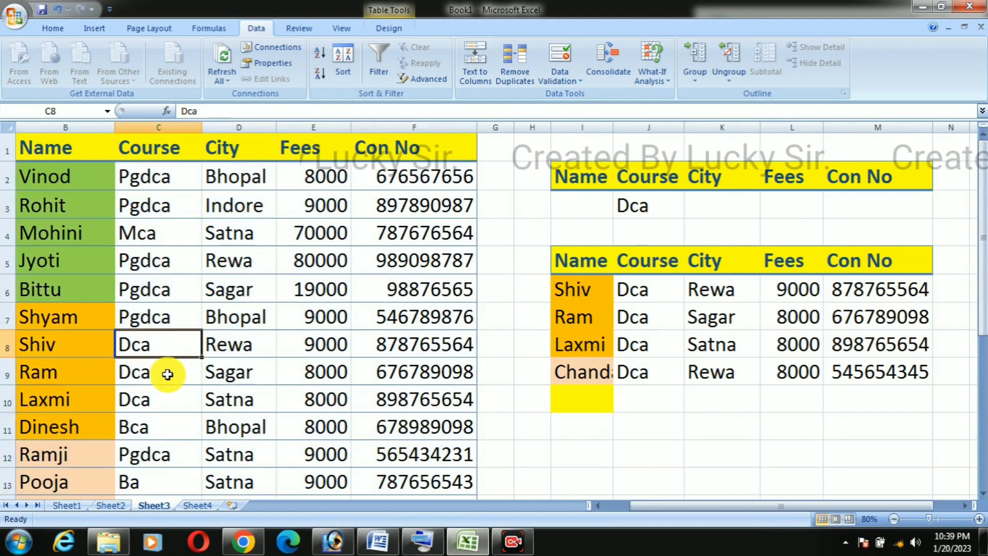
left_click(165, 392)
left_click(165, 367)
left_click(172, 345)
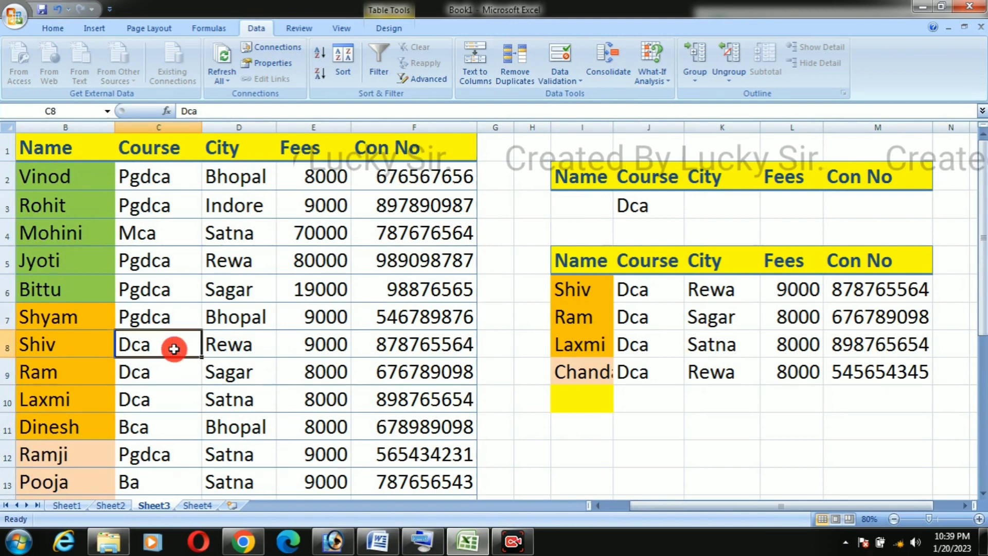
left_click(72, 344)
left_click(71, 371)
left_click(72, 426)
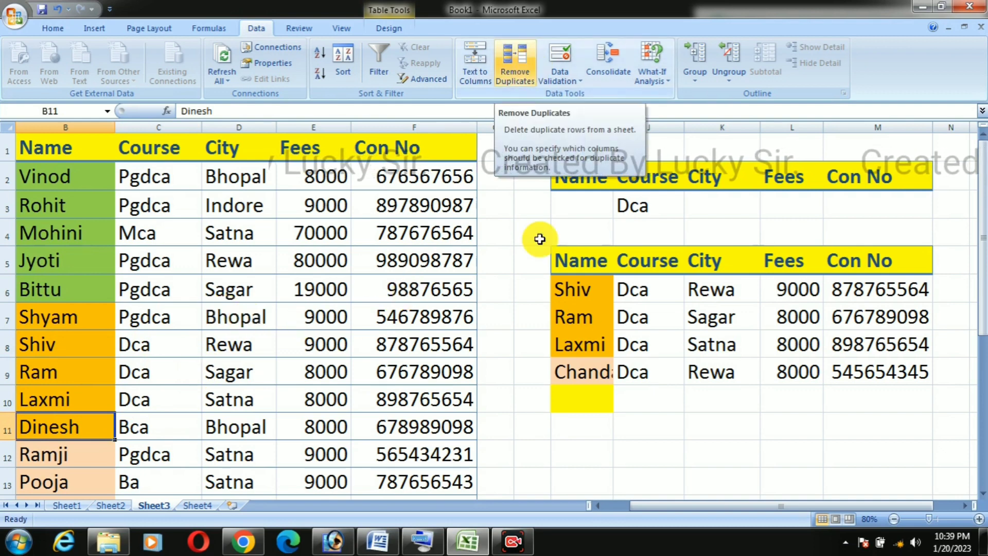
left_click(641, 407)
left_click(595, 403)
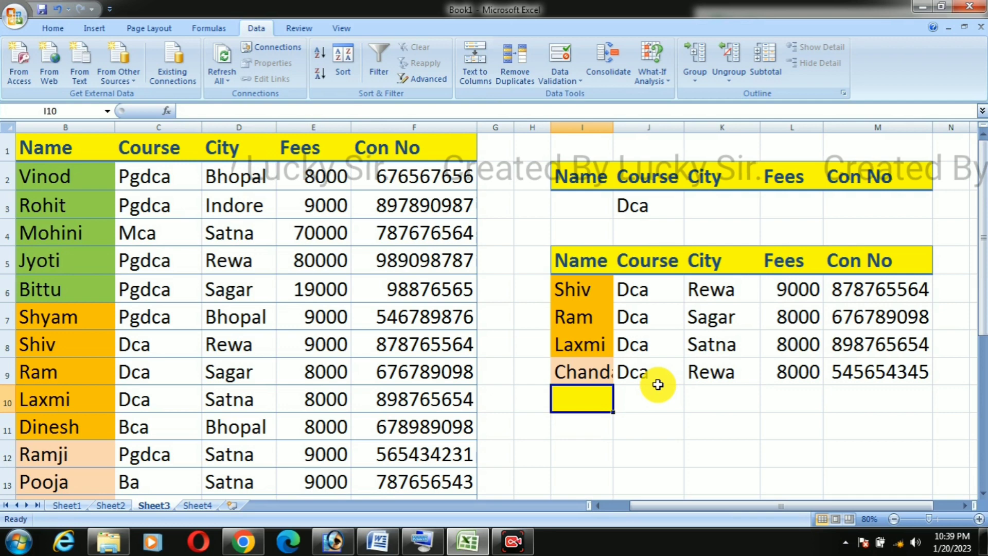
left_click_drag(452, 186, 448, 486)
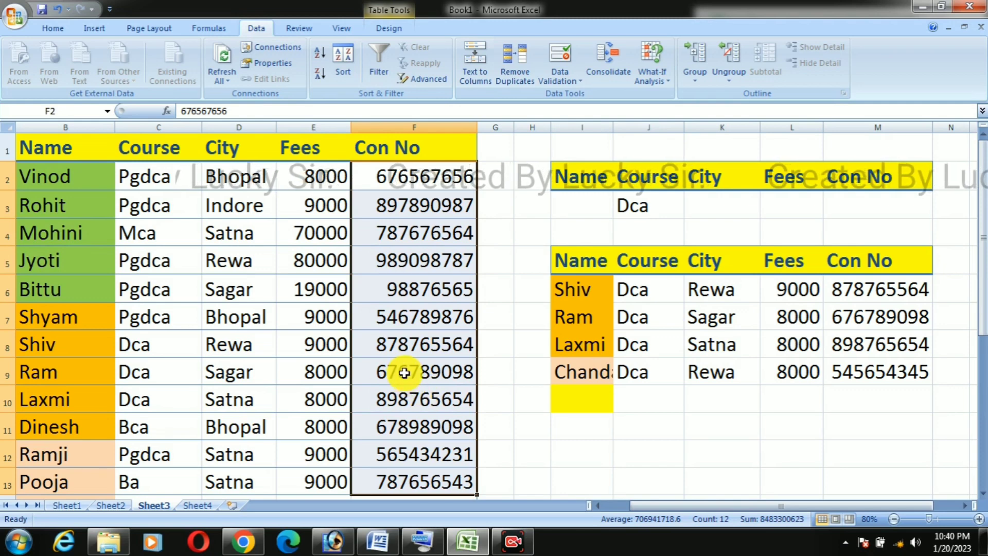
left_click(669, 427)
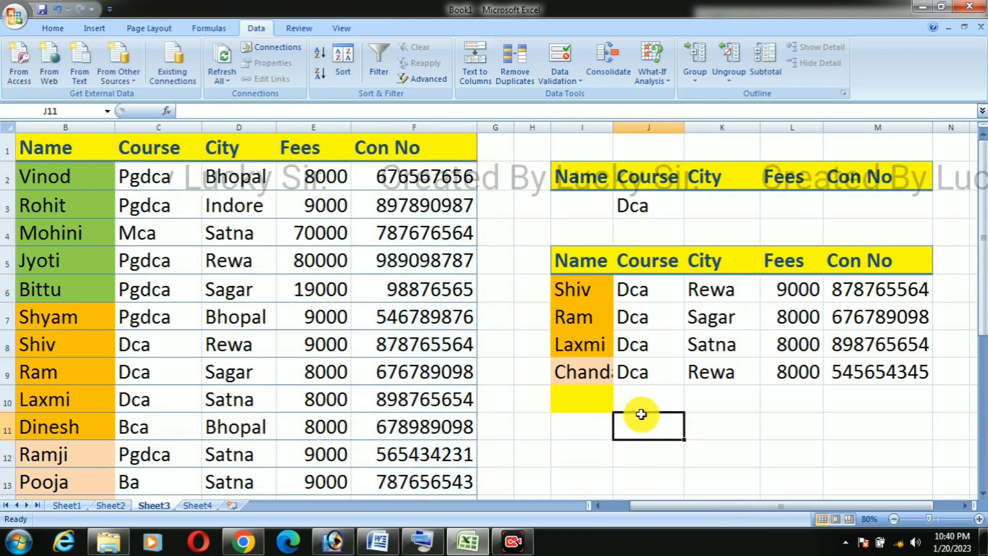
Step: Clear the formatting of the empty yellow cell I10 below the filtered list
left_click(602, 405)
left_click(53, 28)
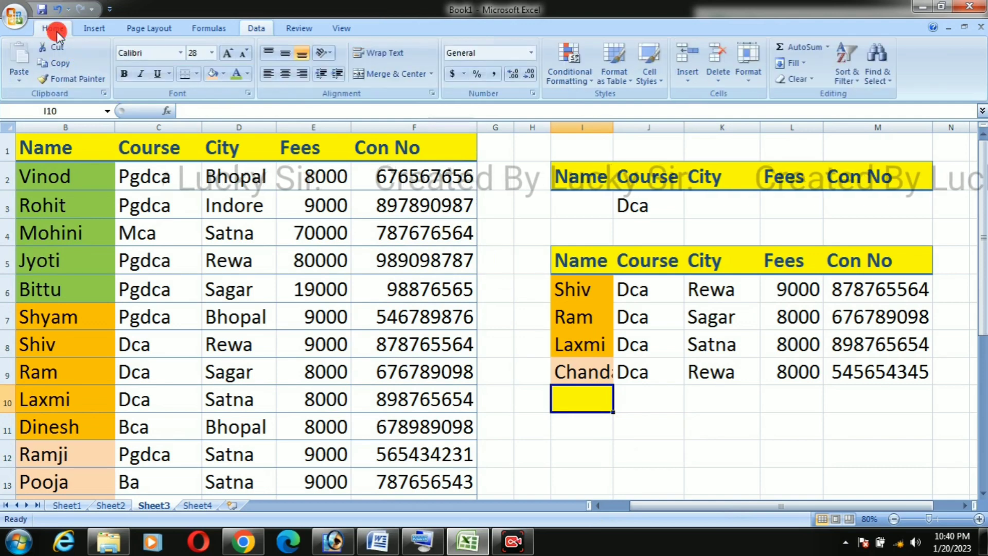
left_click(797, 88)
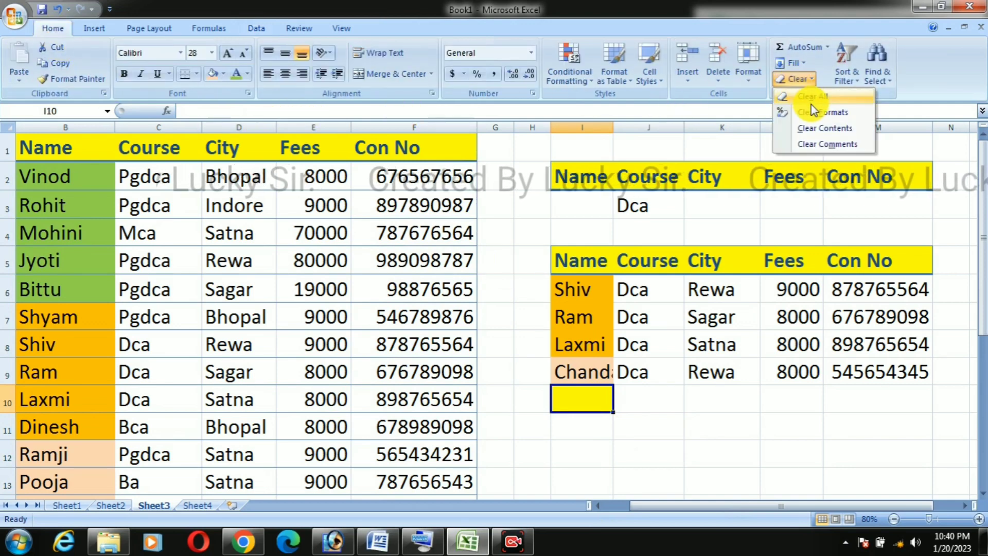
left_click(805, 114)
left_click(722, 398)
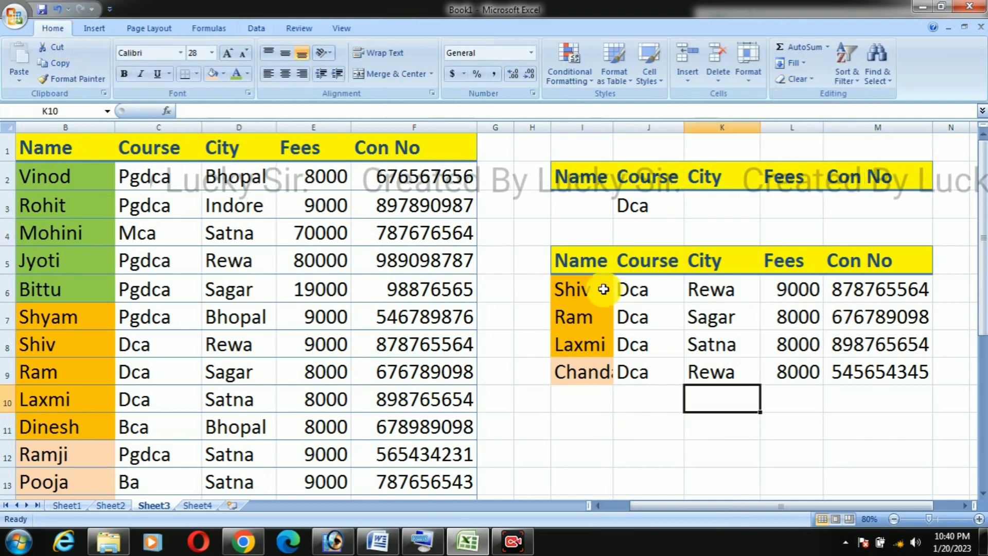
left_click_drag(601, 287, 882, 365)
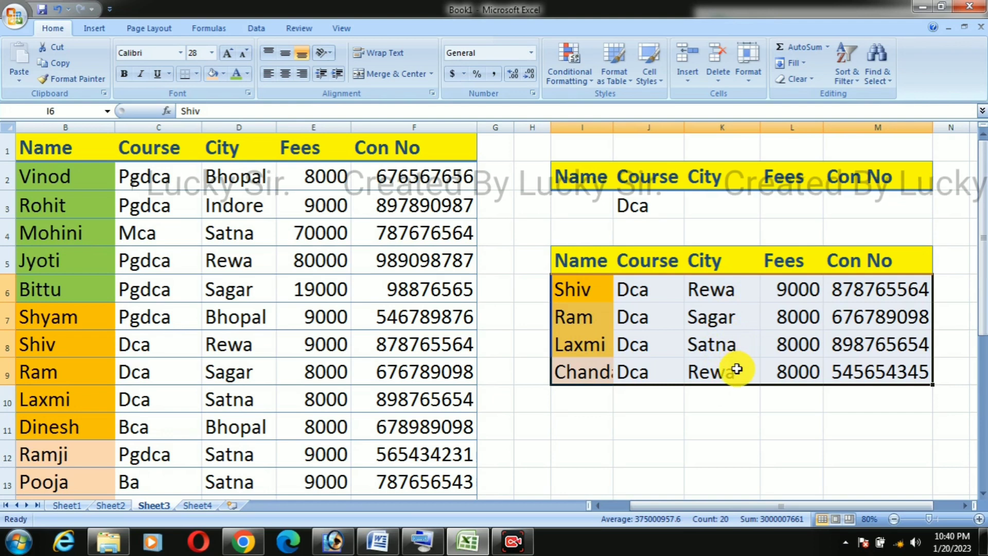
left_click(724, 394)
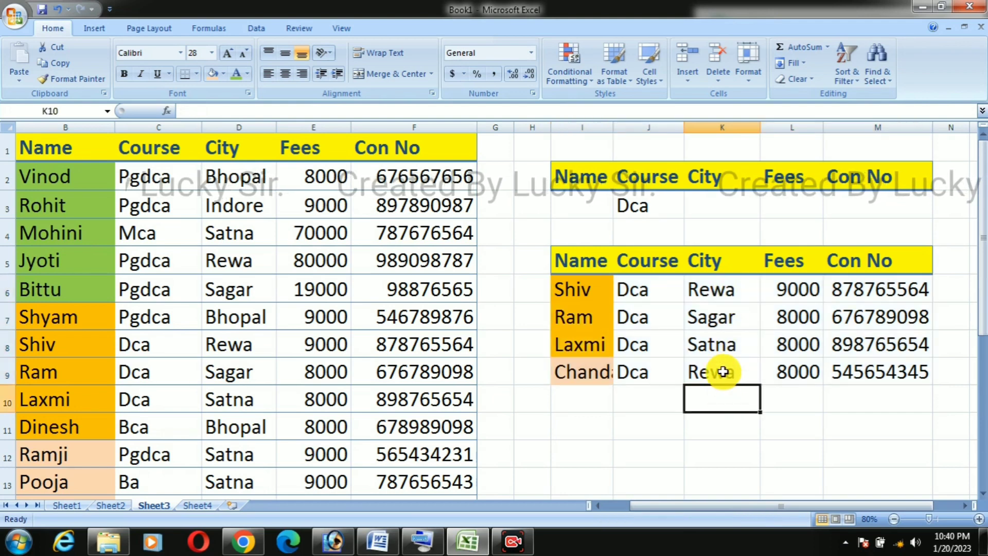
left_click(723, 347)
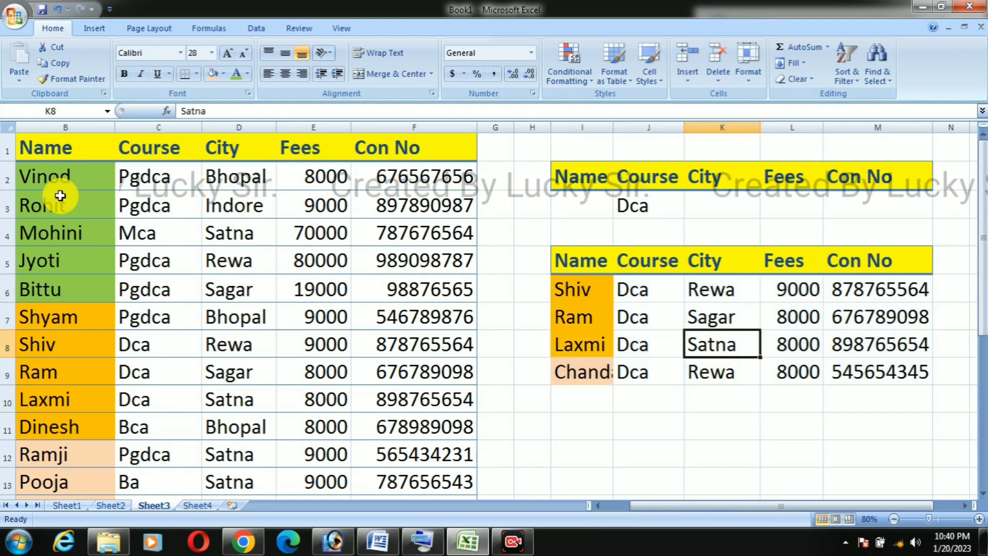
Step: Remove duplicates from the main table's records in B2:F21, checking only the City column
left_click_drag(59, 170, 389, 474)
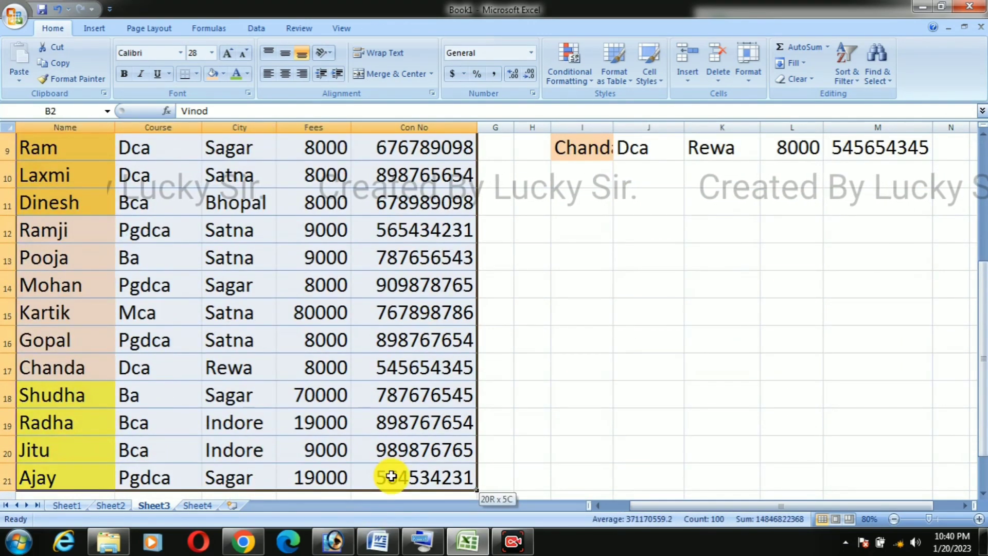
scroll(435, 416, "up", 3)
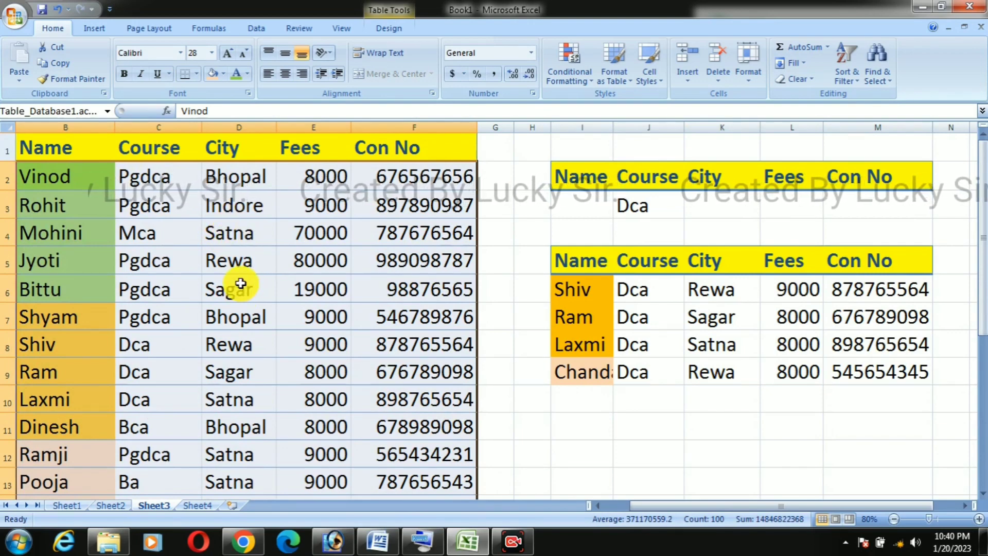
left_click(257, 29)
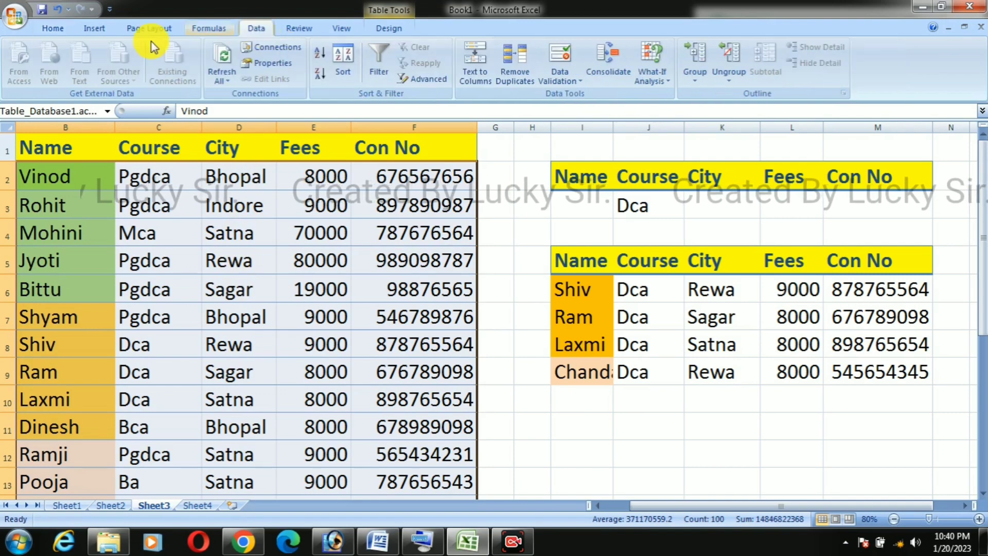
left_click(516, 77)
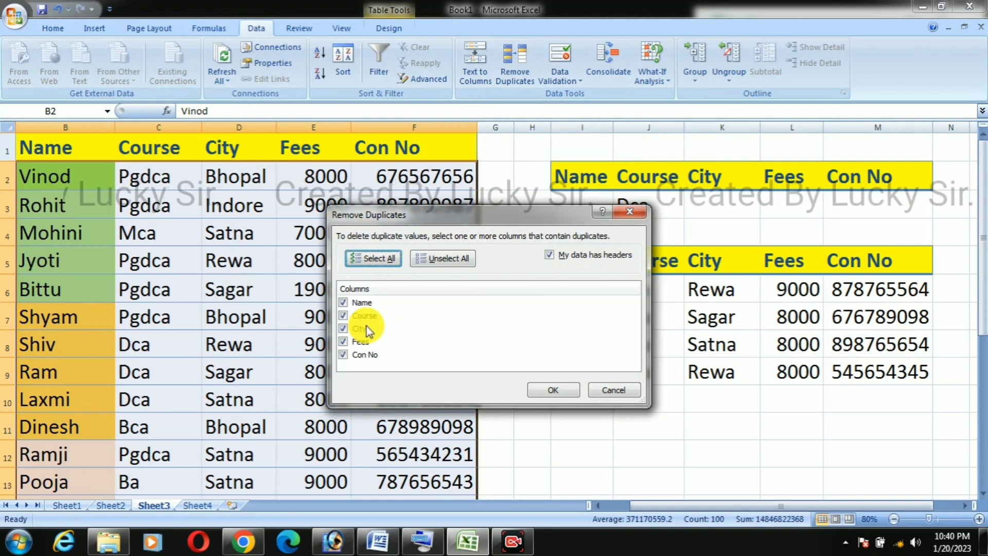
left_click_drag(407, 217, 539, 205)
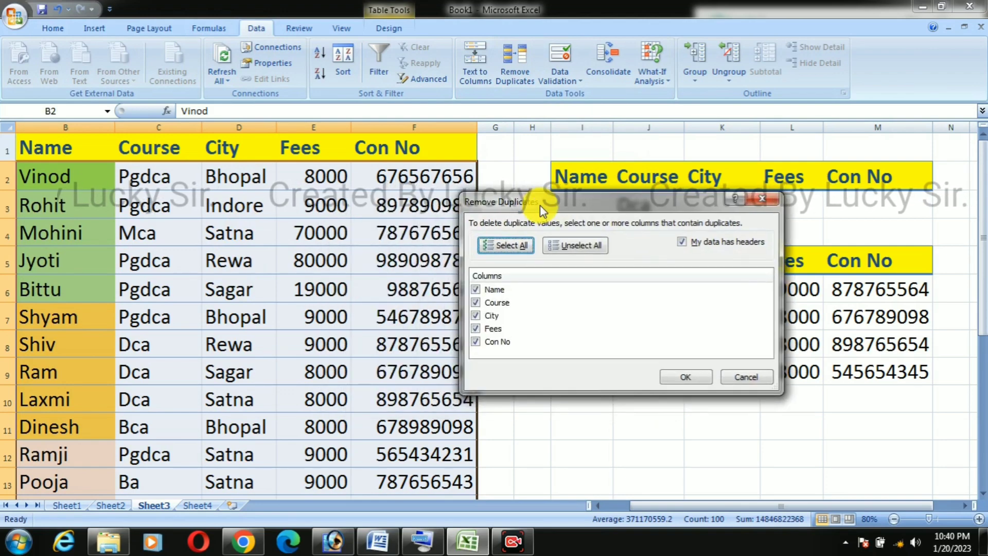
left_click(476, 289)
left_click(475, 302)
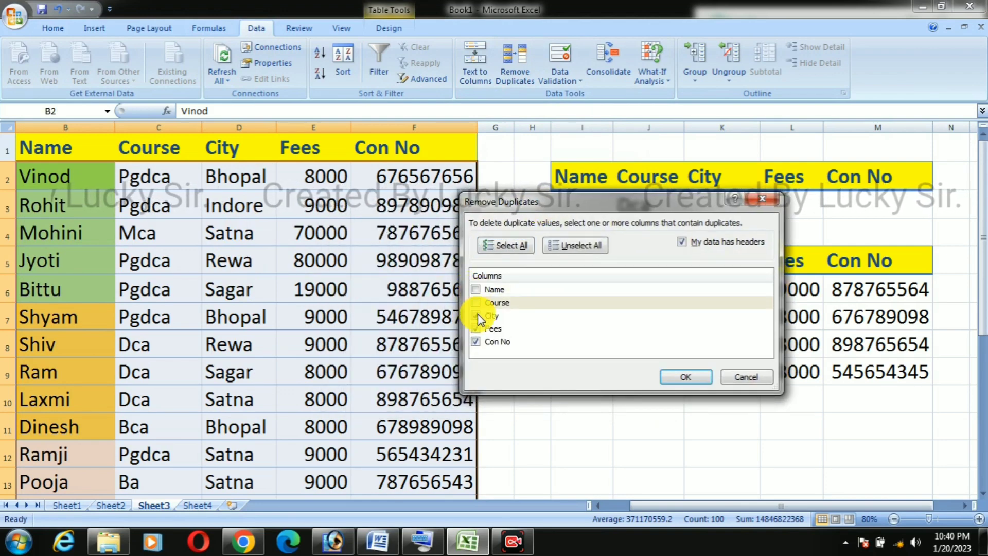
left_click(475, 328)
left_click(475, 341)
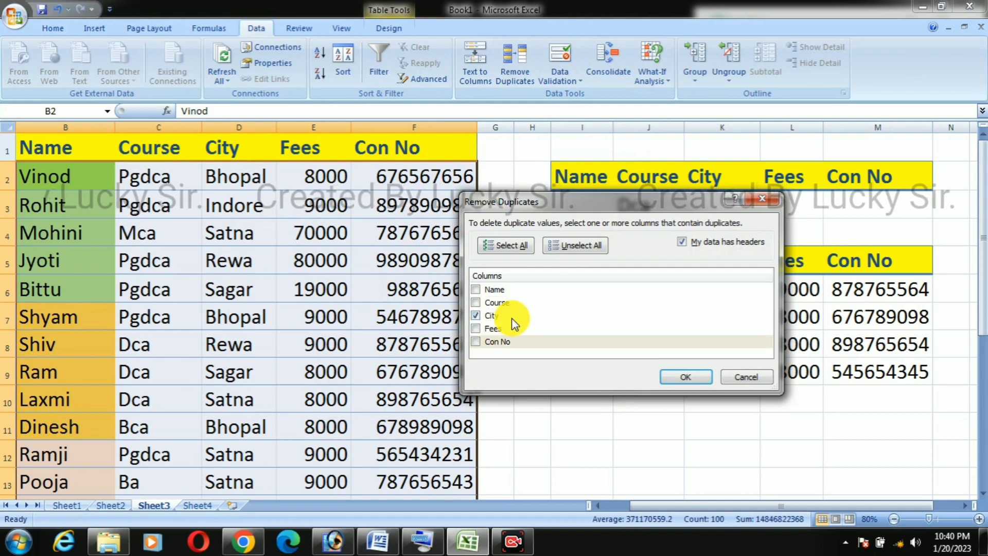
left_click(675, 376)
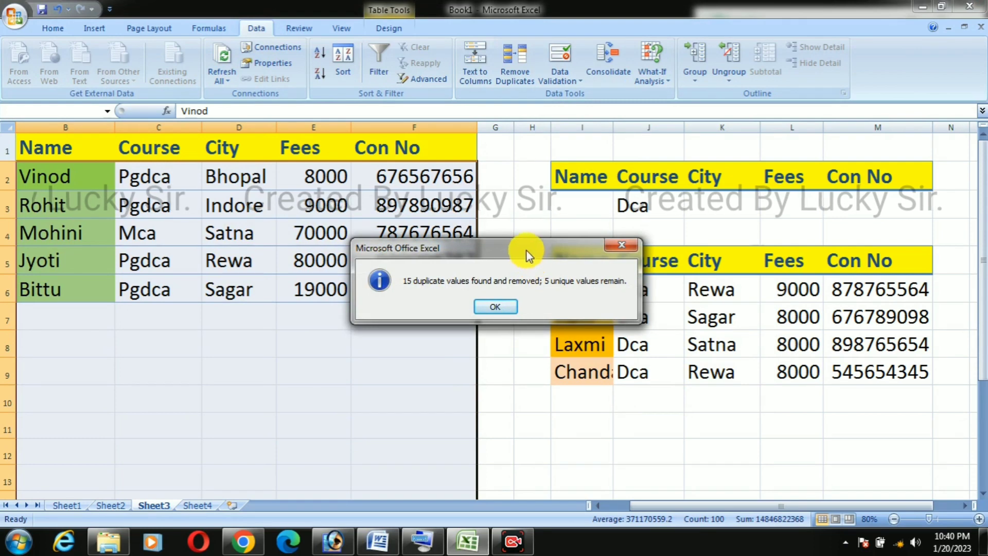
left_click_drag(526, 249, 615, 203)
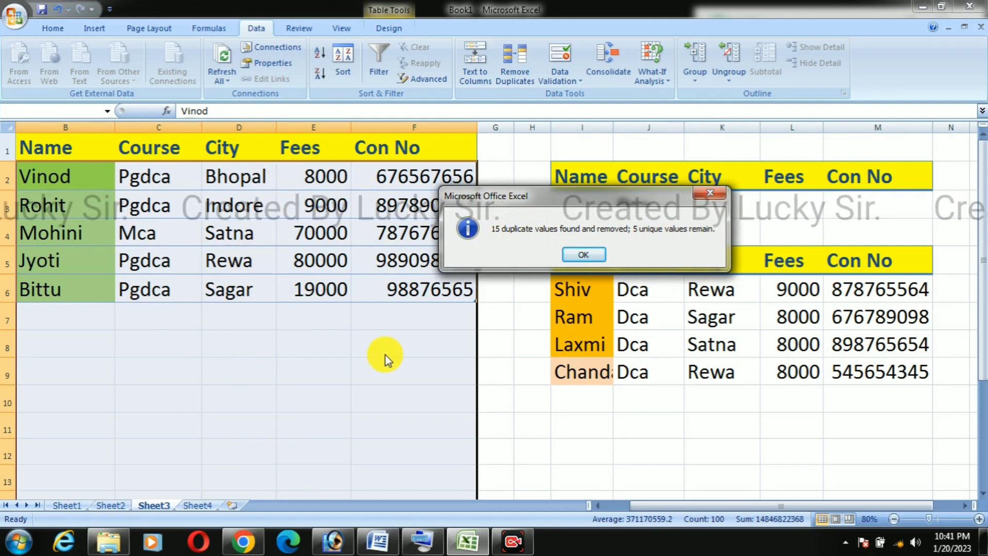
left_click(573, 257)
left_click(410, 360)
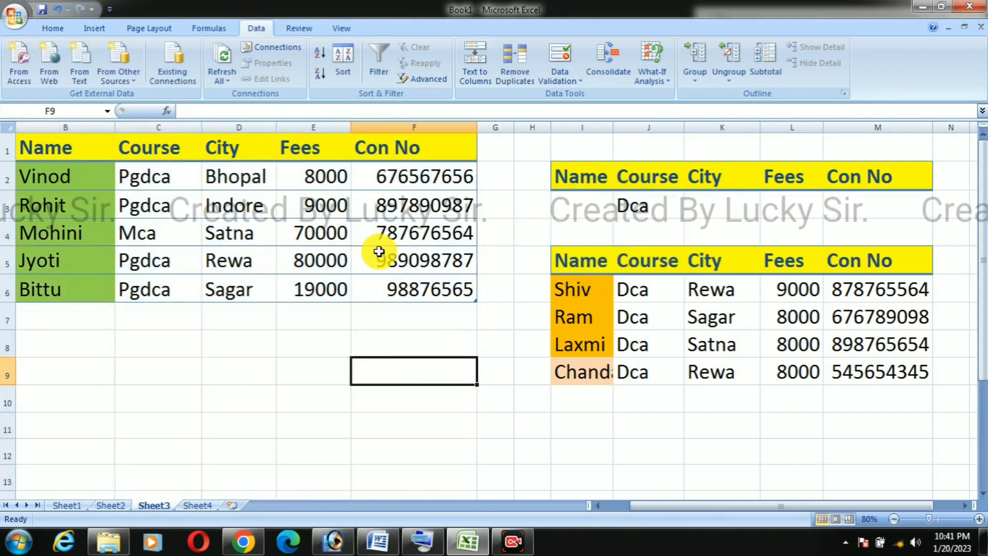
Step: Undo the duplicate removal in the main table
key("ctrl+z")
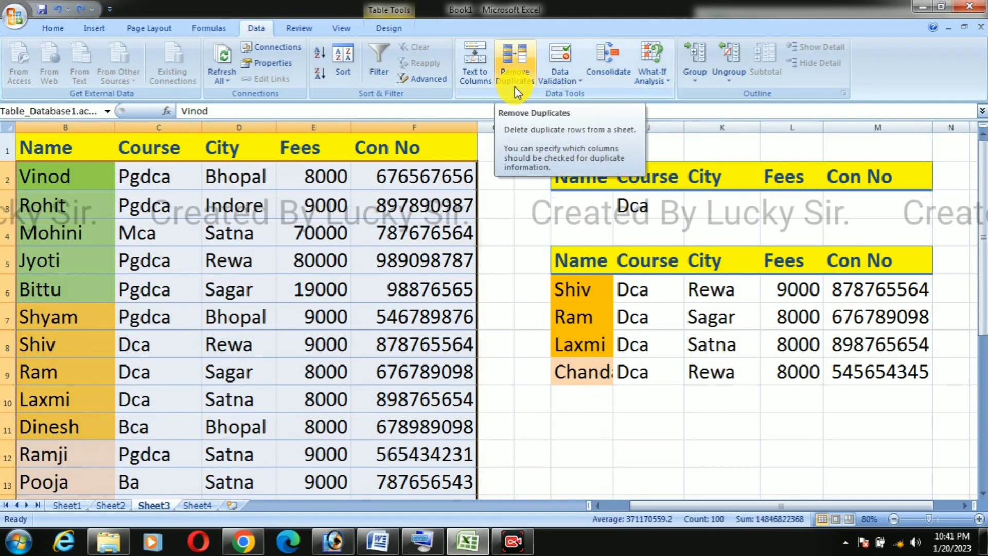
left_click(503, 261)
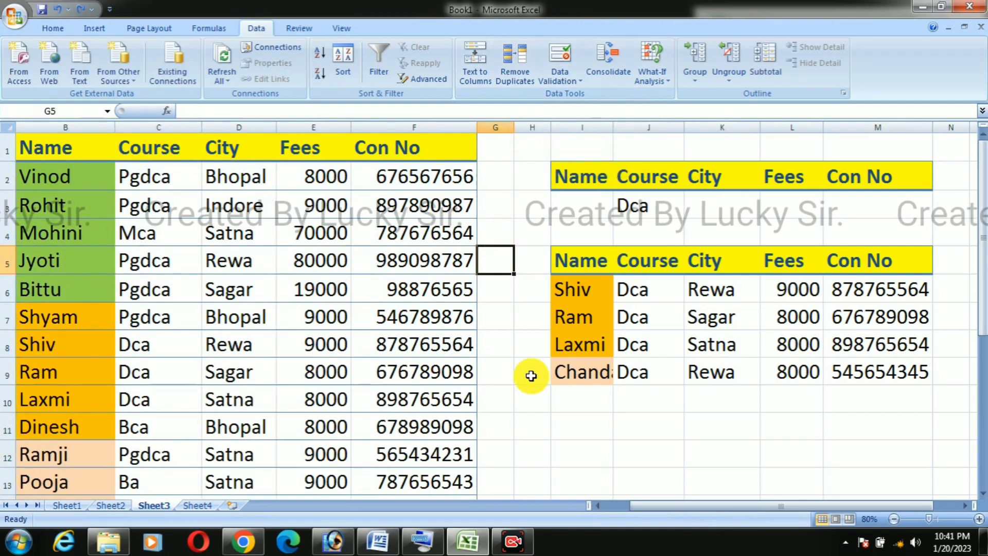
left_click(534, 409)
left_click(563, 424)
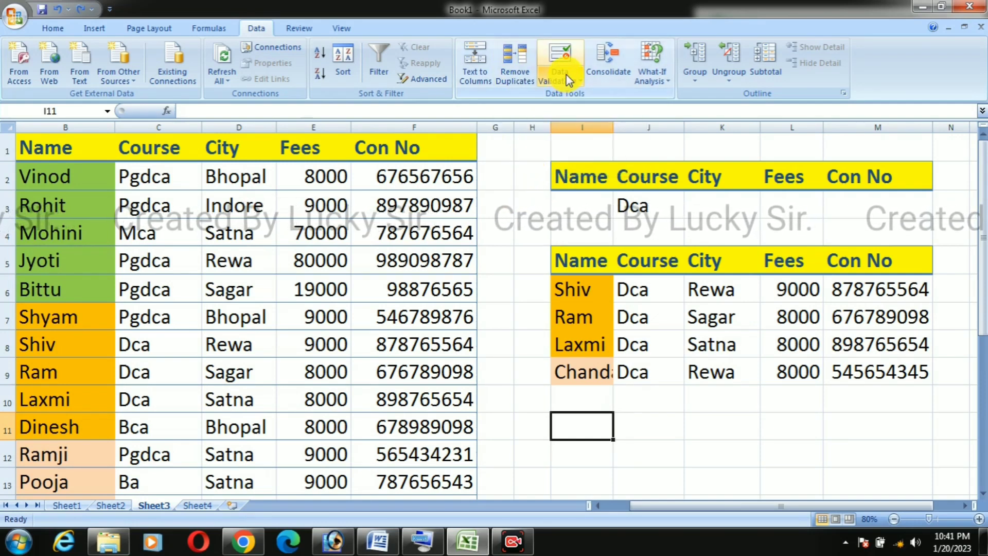
left_click(582, 82)
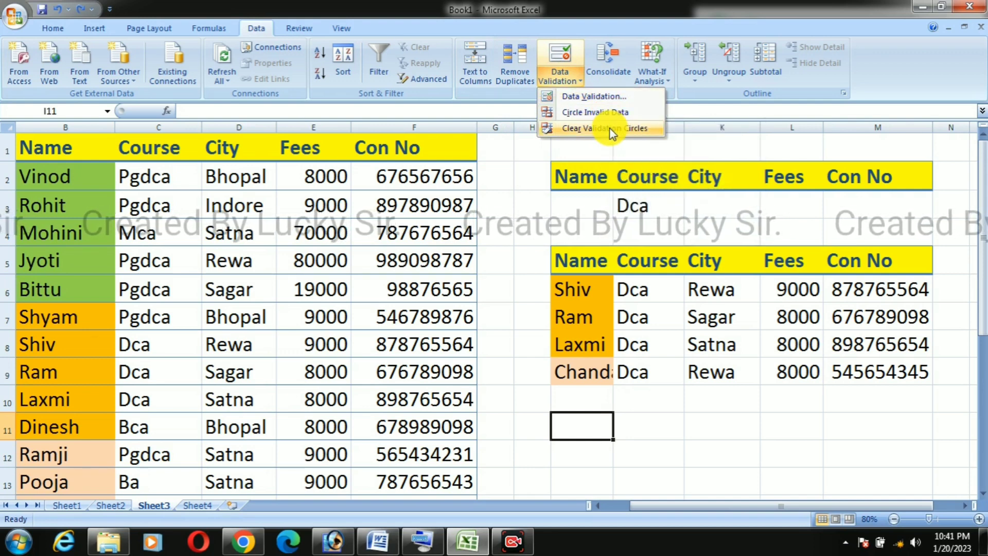
left_click(792, 507)
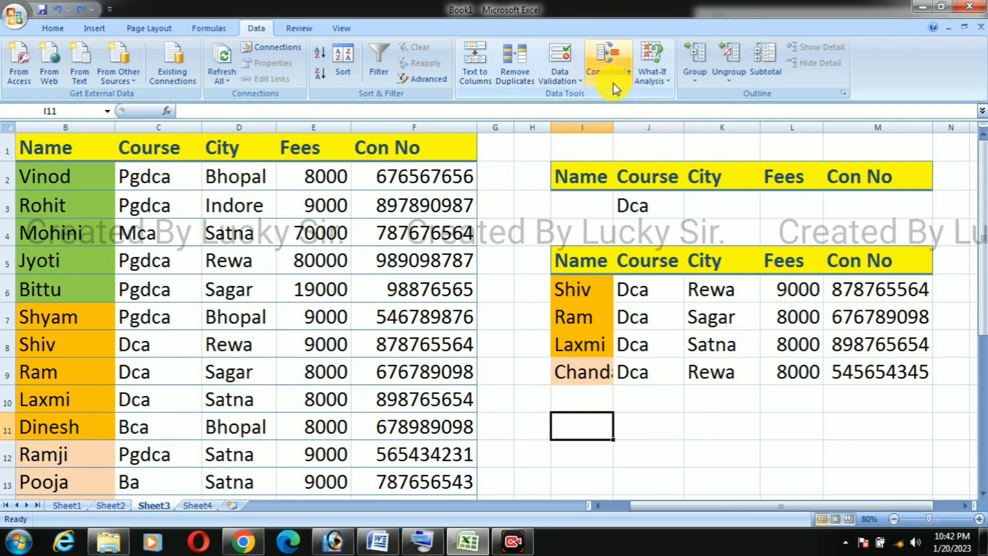
left_click(649, 474)
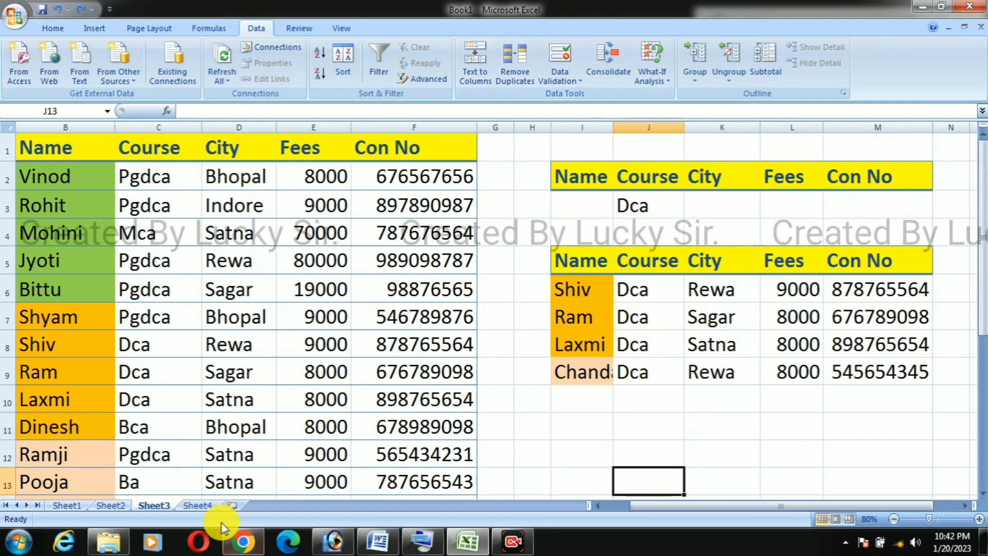
Step: Look through the workbook's sheets and go to Sheet1 to examine its empty area
left_click(65, 505)
left_click(154, 505)
left_click(197, 505)
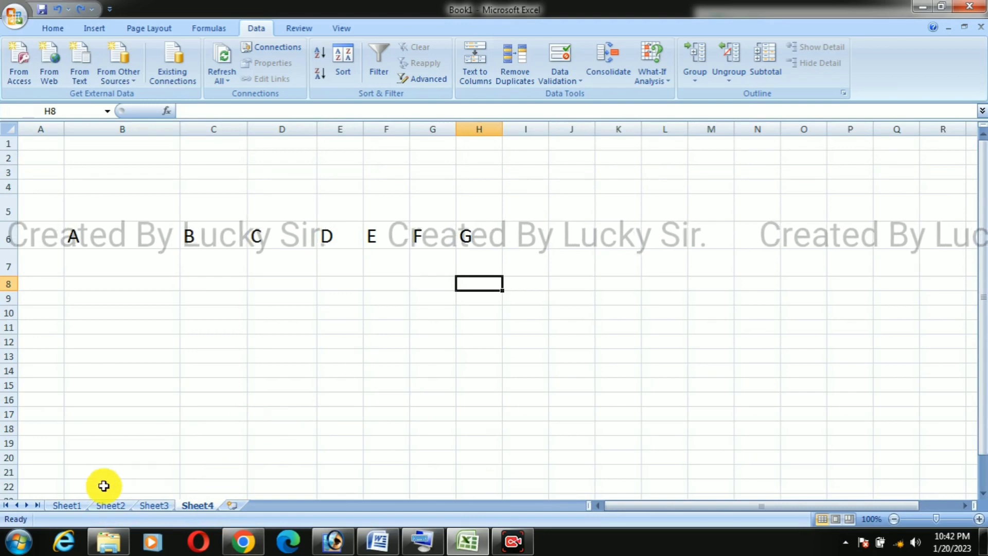
left_click(75, 504)
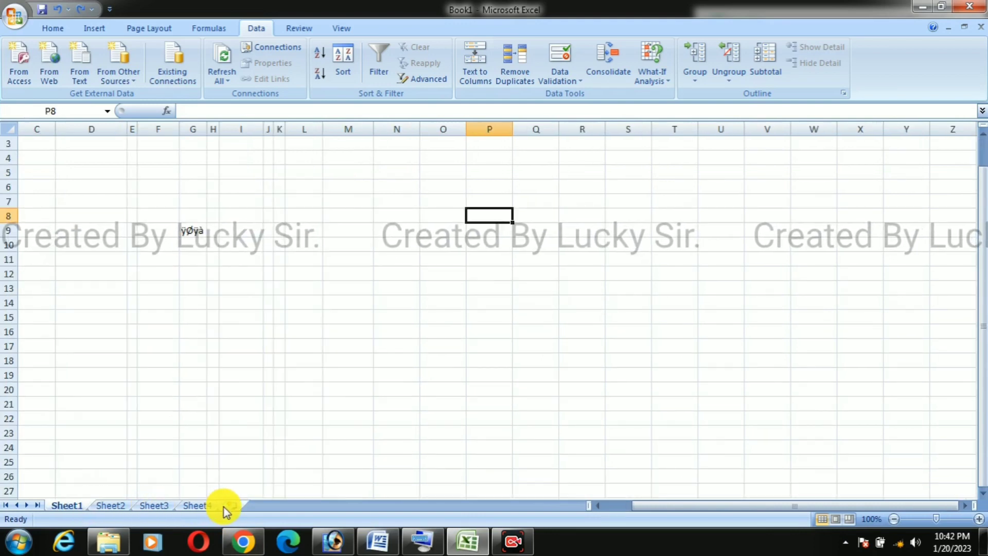
left_click(425, 367)
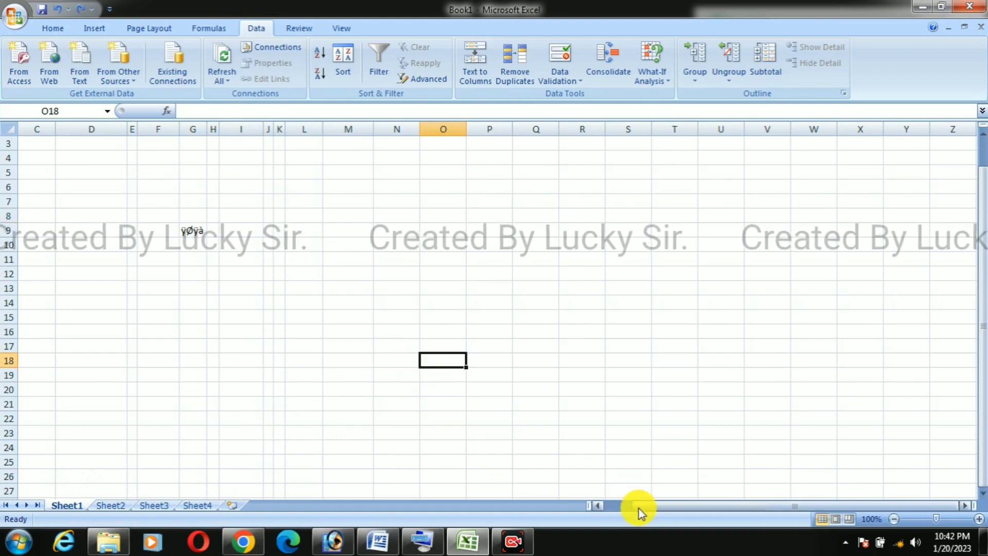
left_click_drag(640, 510, 728, 511)
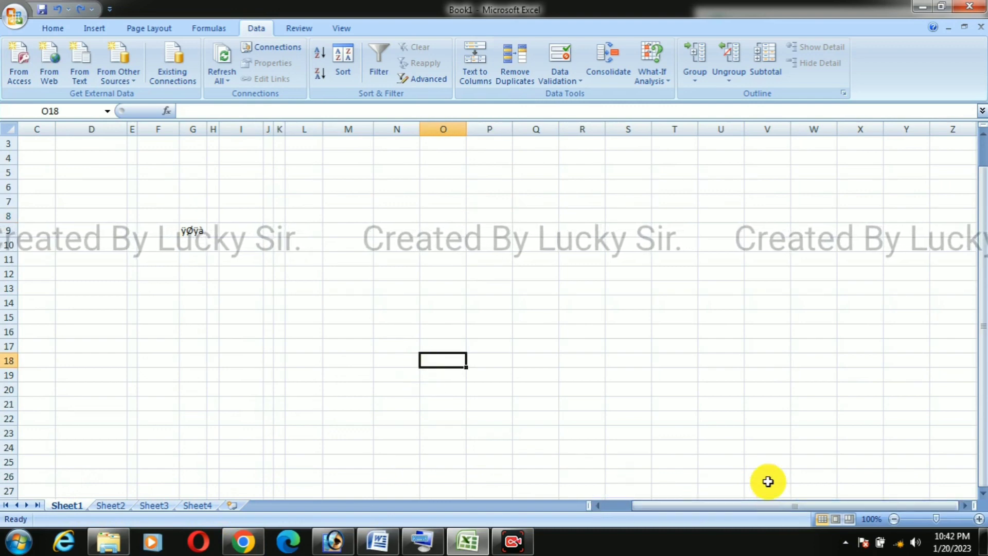
scroll(295, 435, "down", 2)
scroll(295, 432, "up", 2)
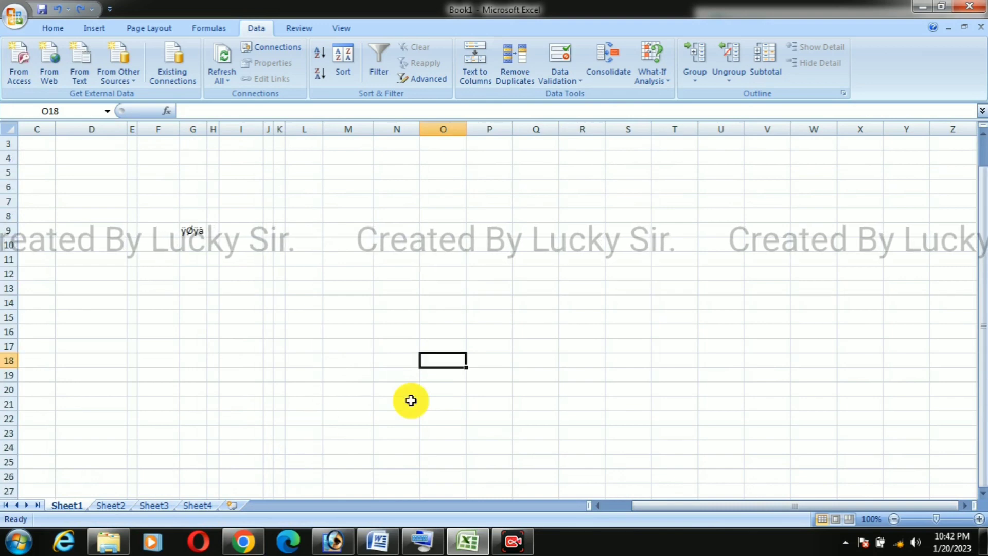
Step: Enter 45, 56 and 78 down cells M10 to M12 on Sheet1
left_click(371, 274)
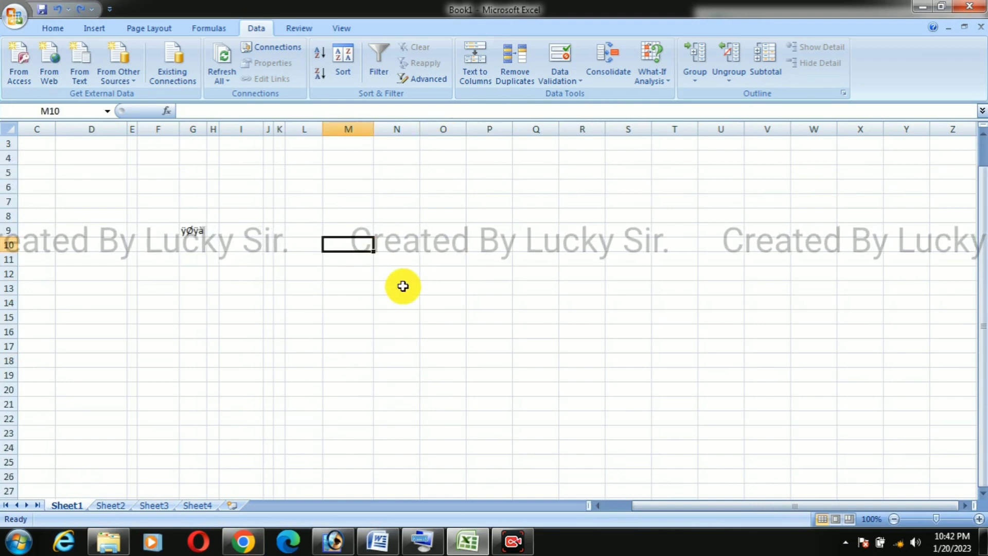
type("45")
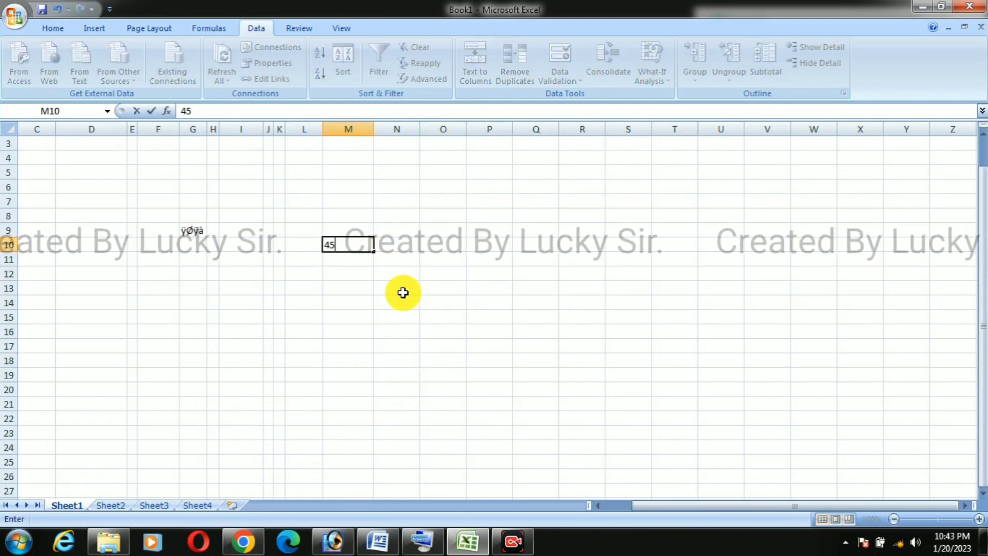
key("Return")
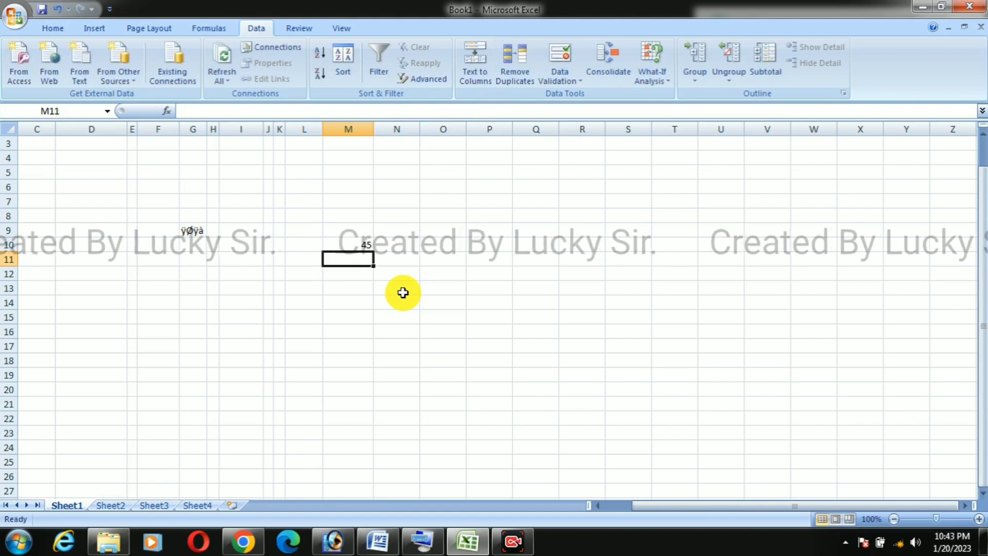
type("56")
type("78")
key("Return")
Step: Fill the adjacent cells N10 to N12 with 34, 45 and 67
left_click(403, 293)
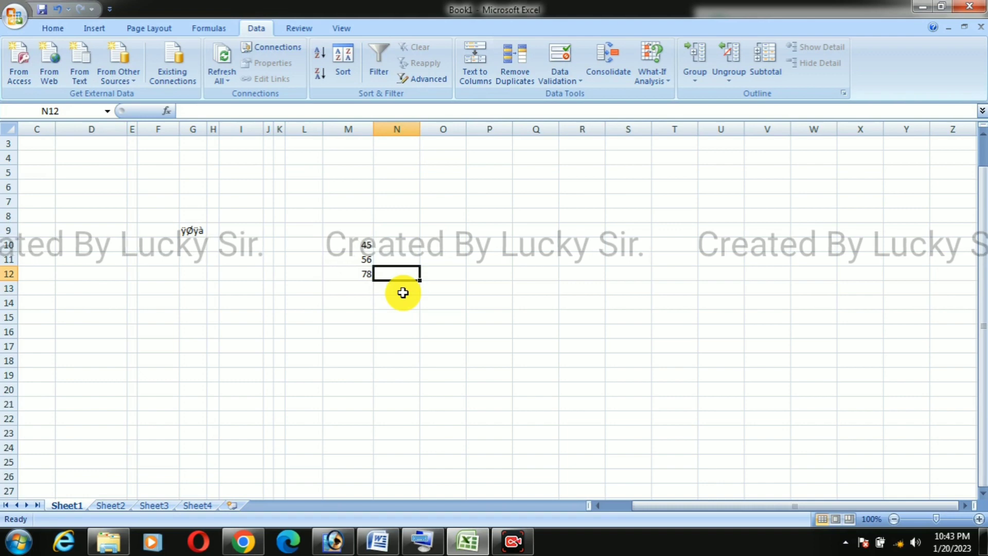
type("67")
key("Up")
type("45")
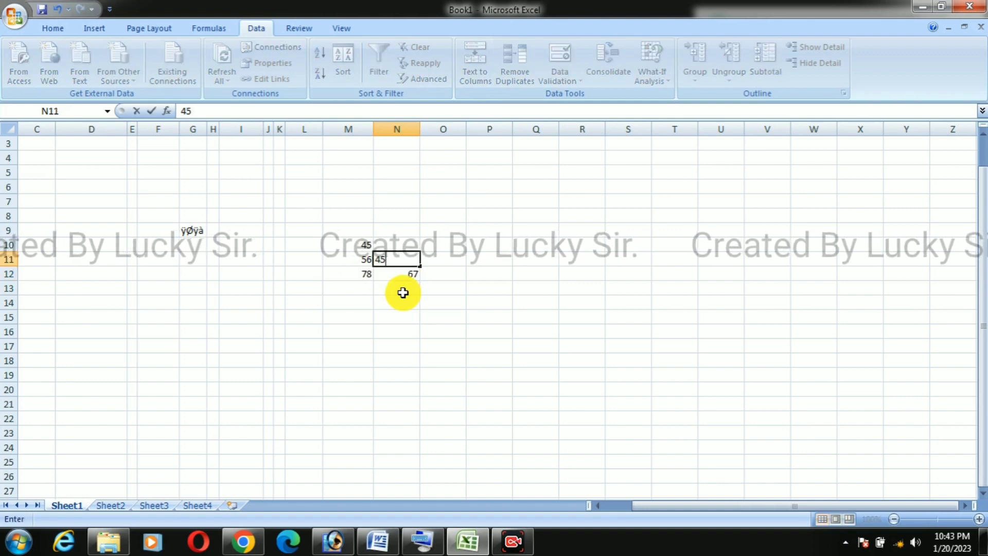
key("Up")
type("34")
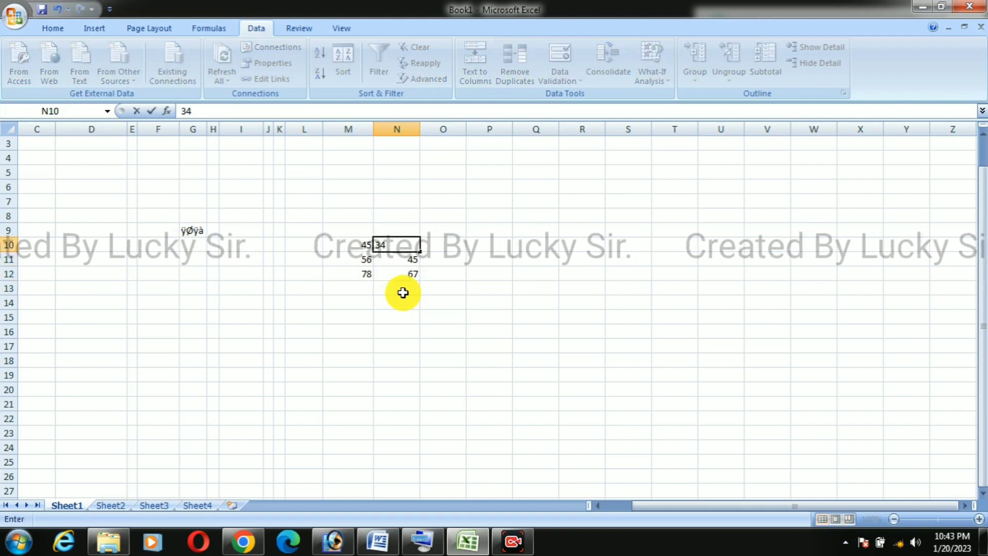
key("Right")
Step: Format the numbers in M10:N12 as bold with font size 20
left_click_drag(368, 249, 385, 265)
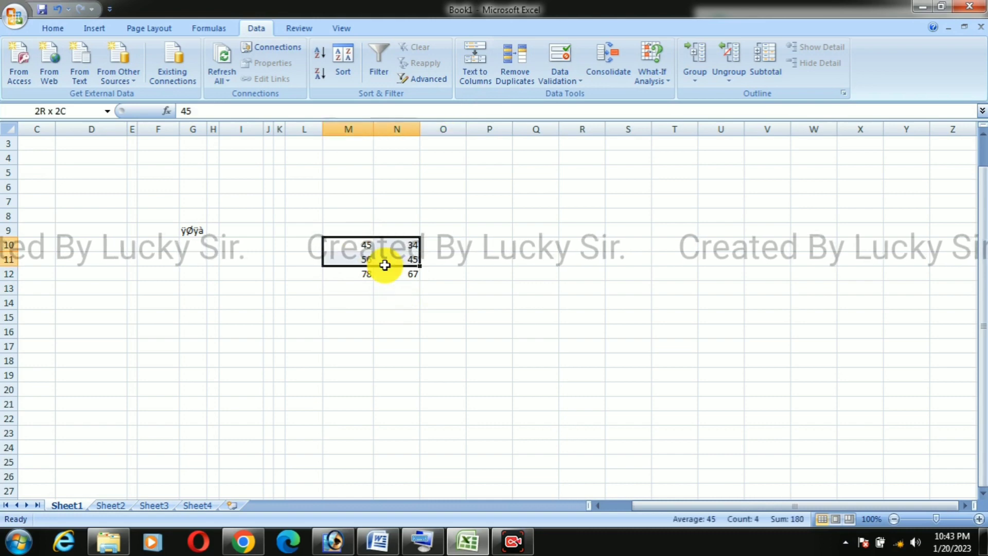
left_click(44, 27)
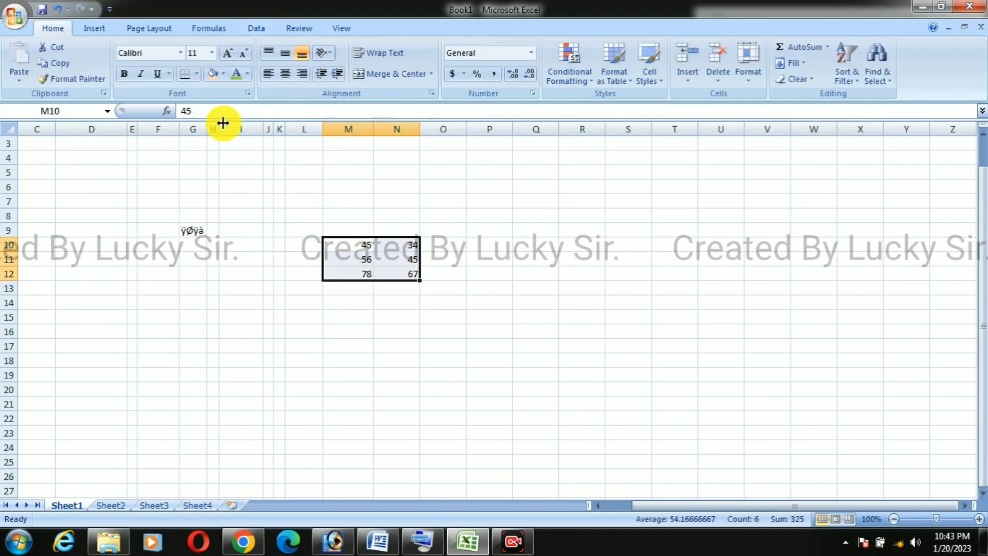
left_click(229, 53)
left_click(229, 53)
left_click(229, 53)
left_click(228, 53)
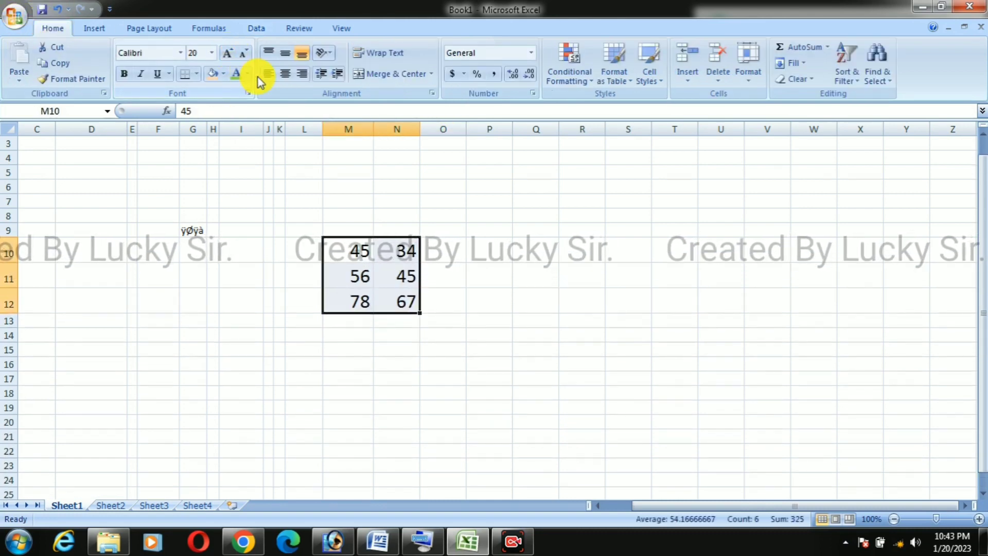
left_click(561, 298)
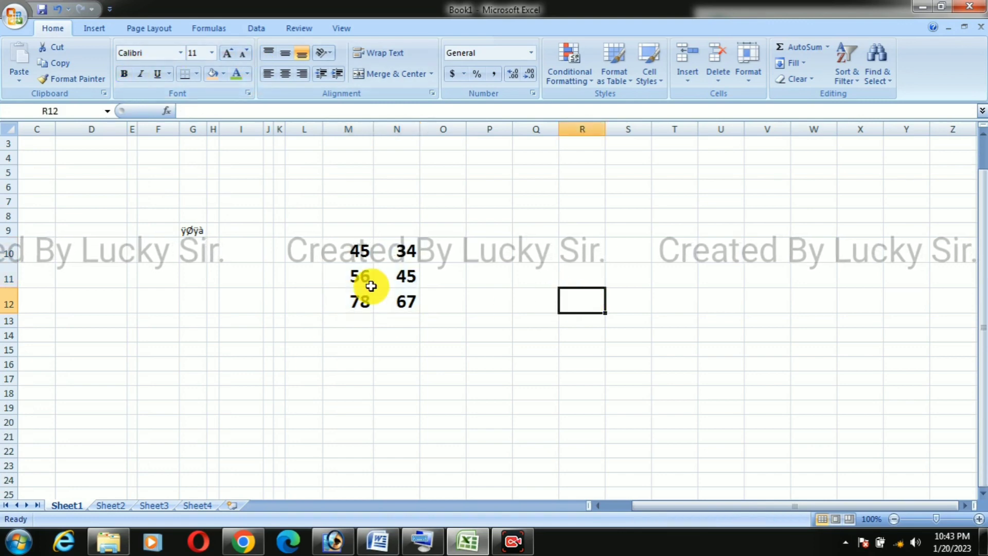
Step: Enter a column of sample numbers in K19:K21 on Sheet2, with 90 in K20 and 89 in K21
left_click(105, 505)
left_click(669, 242)
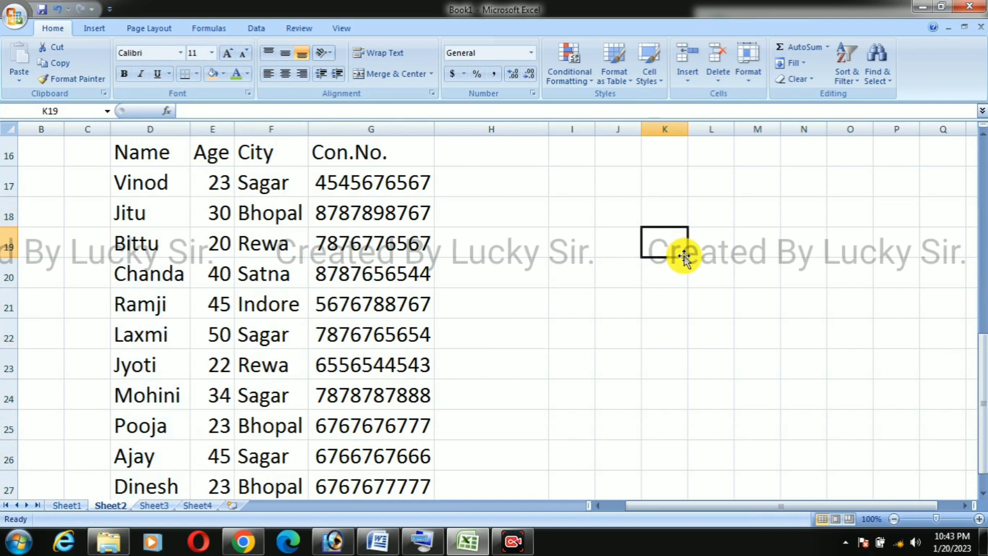
type("78")
key("Return")
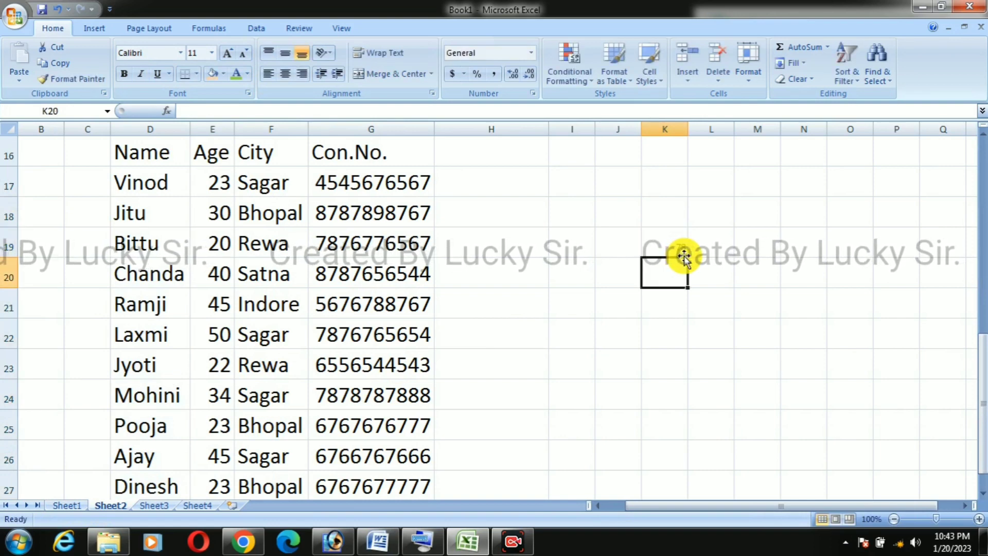
type("90")
key("Return")
type("89")
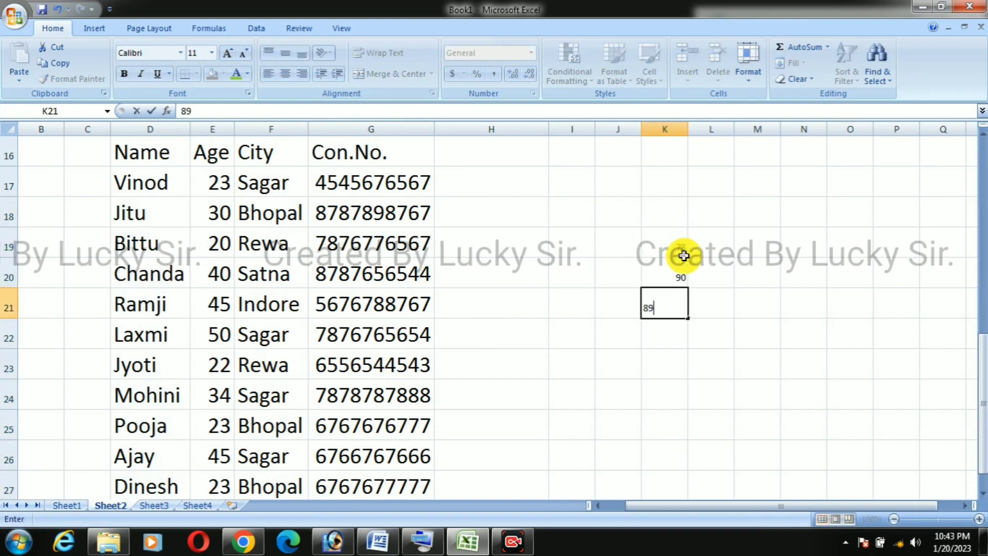
key("Tab")
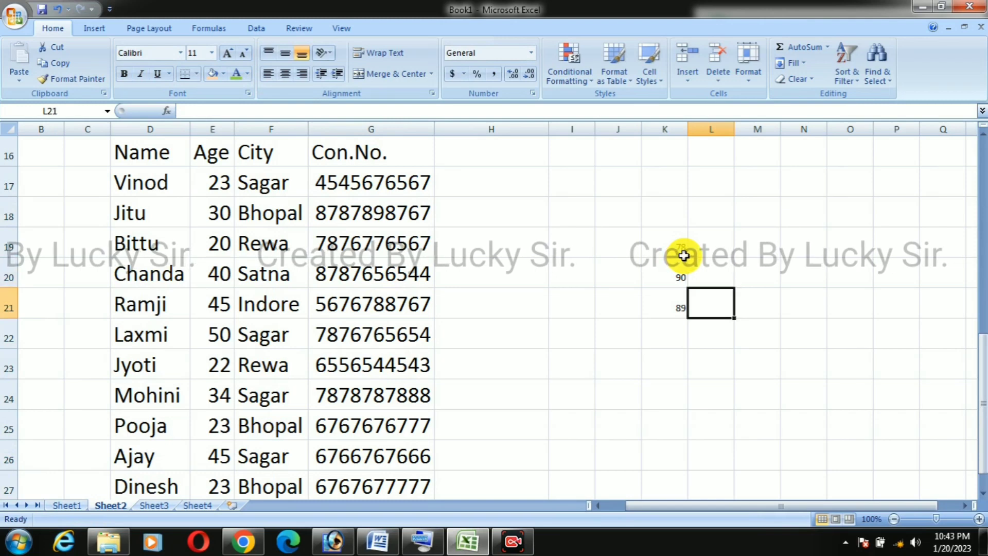
Step: Fill the adjacent cells L19 to L21 on Sheet2 with 23, 43 and 65
type("65")
key("Up")
type("43")
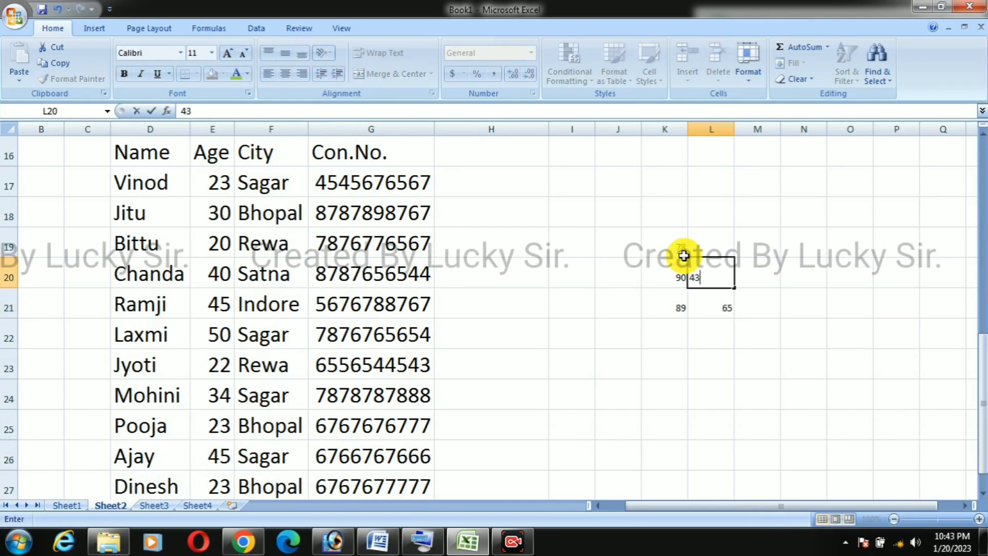
key("Up")
type("23")
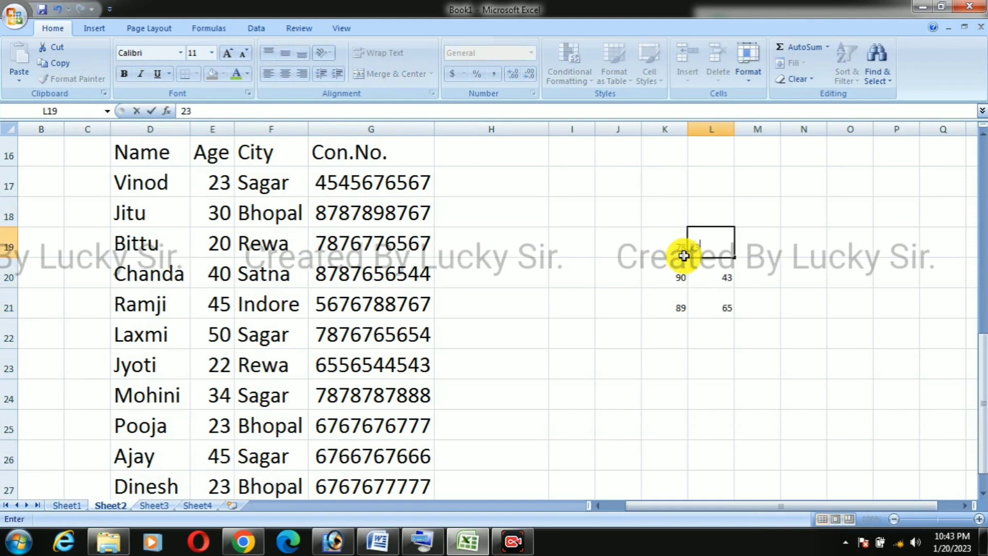
left_click(759, 322)
Step: Format the numbers in K19:L21 as bold with font size 24
left_click_drag(655, 256, 720, 308)
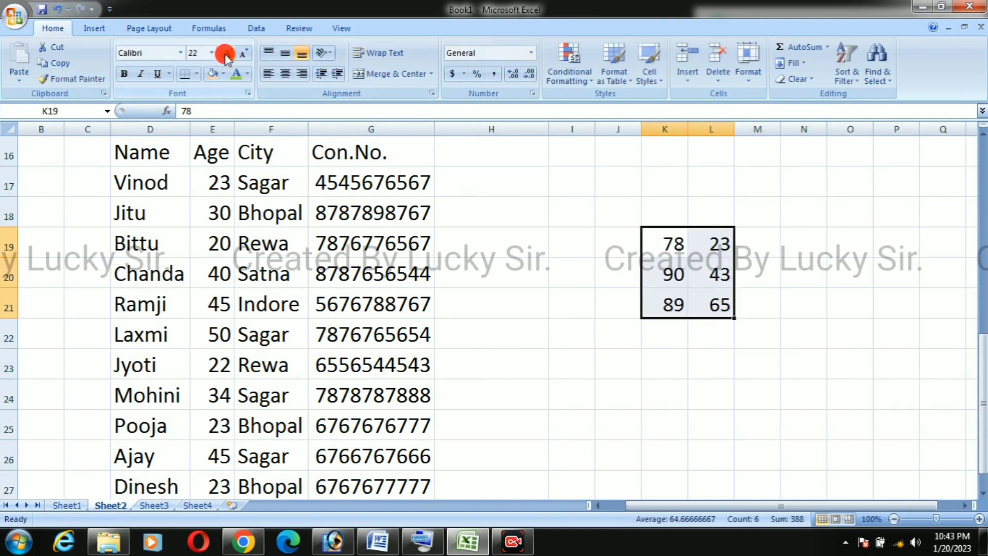
left_click(126, 74)
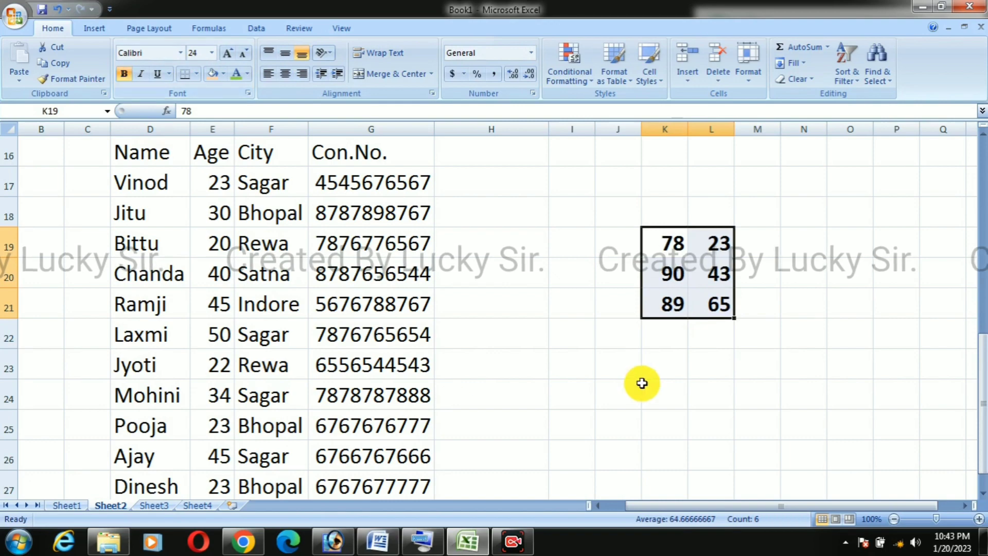
left_click(644, 385)
Step: Enter 98, 87 and 23 down cells C34 to C36 on Sheet3, in the empty area below the tables
left_click(157, 506)
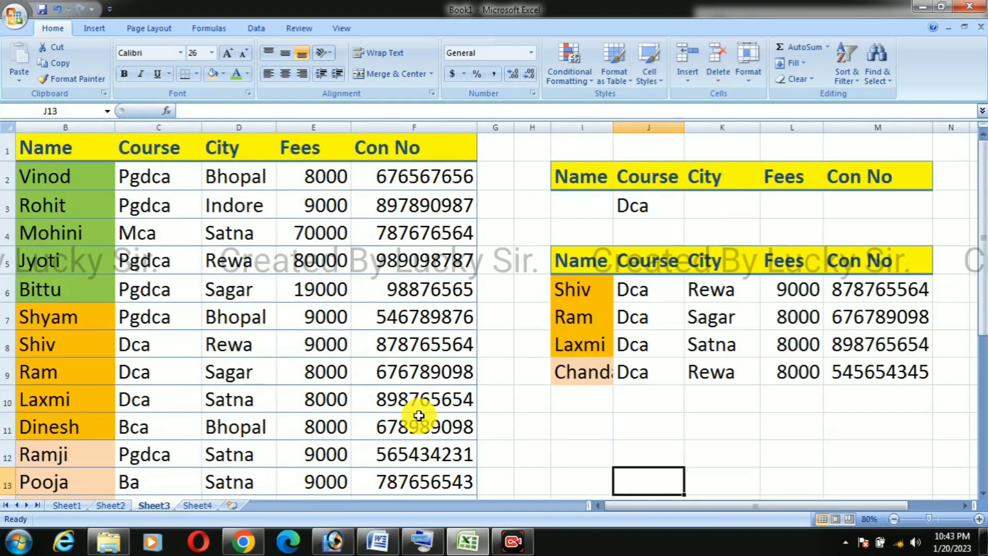
scroll(639, 434, "down", 7)
scroll(471, 348, "down", 2)
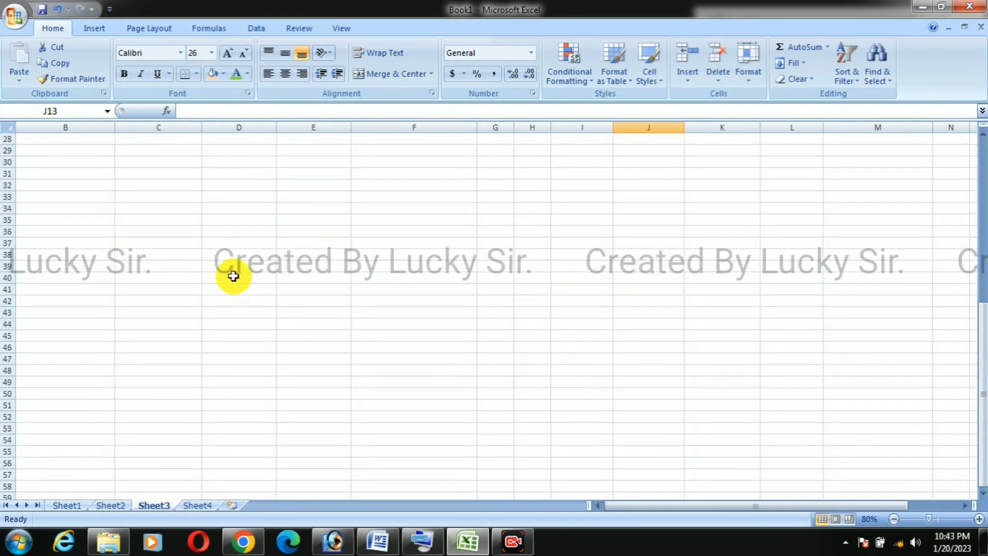
left_click(177, 208)
type("98")
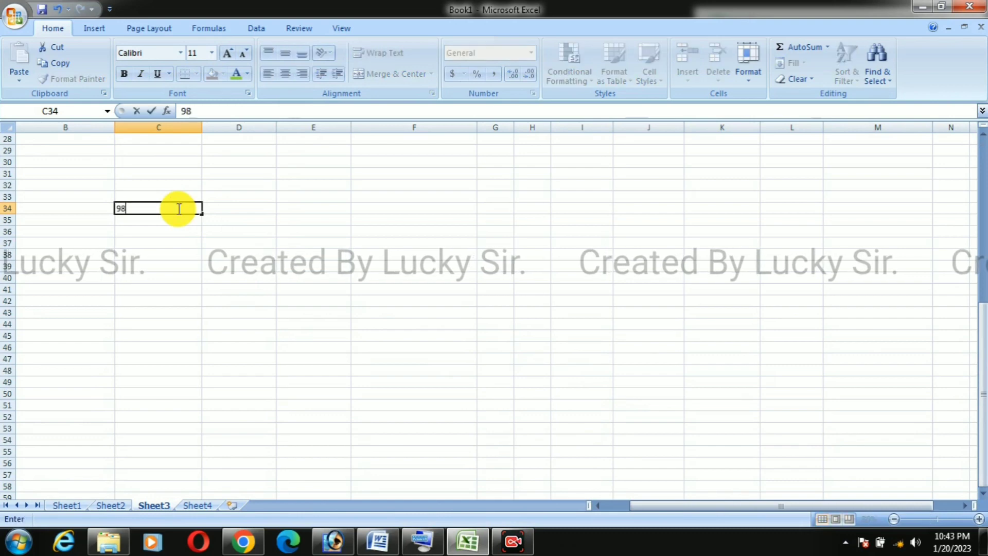
key("Return")
type("87")
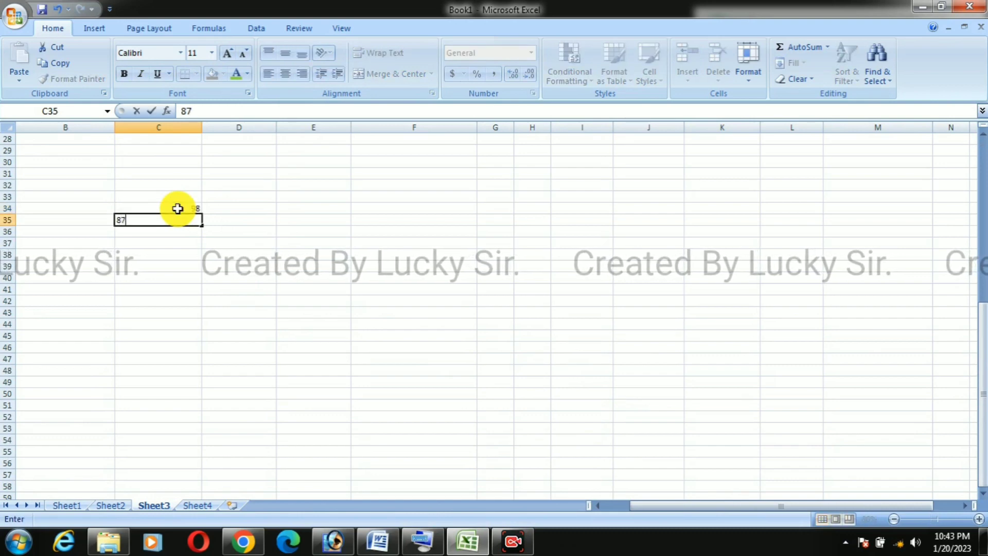
key("Return")
type("23")
key("Return")
Step: Fill cells D34 to D36 with 48, 43 and 65, leaving D37 empty
key("Right")
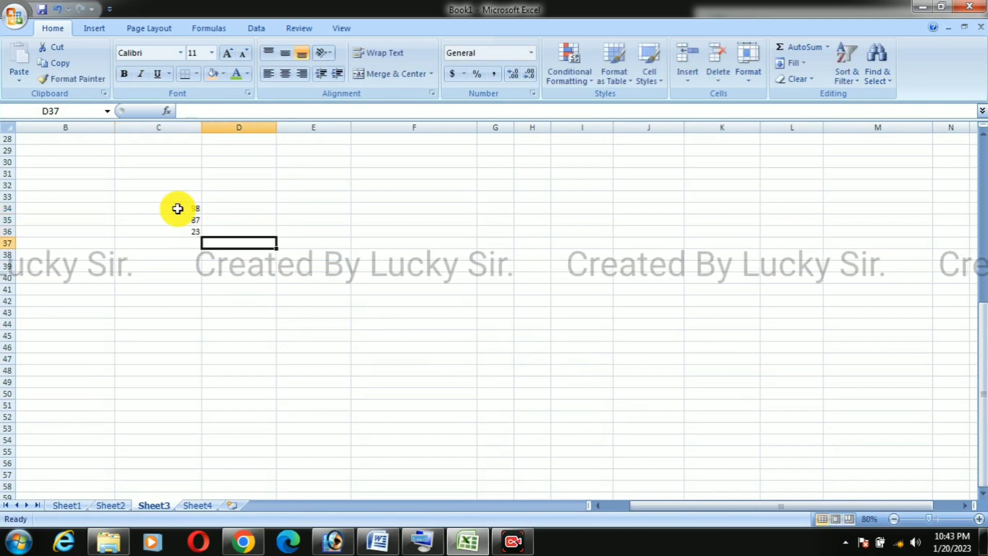
type("54")
key("Up")
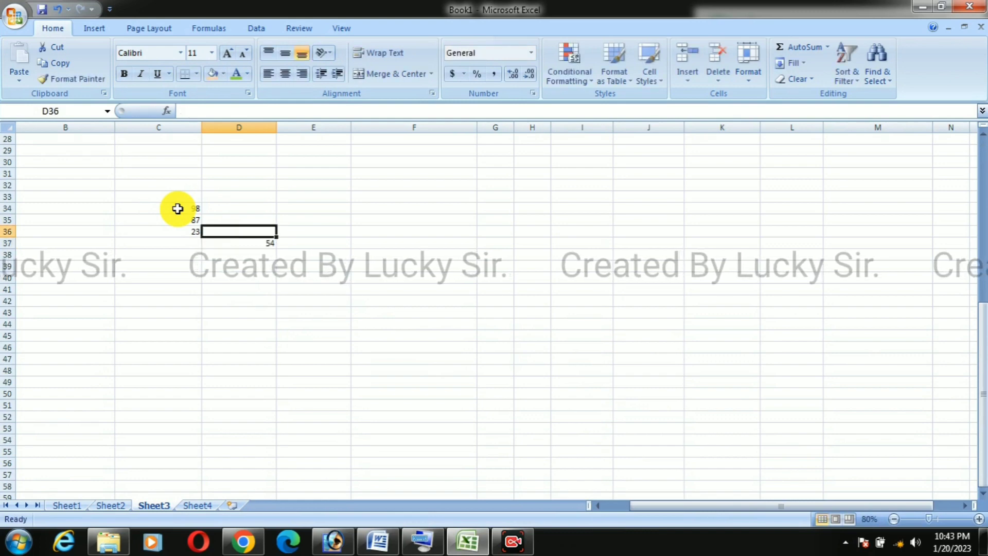
type("65")
key("Up")
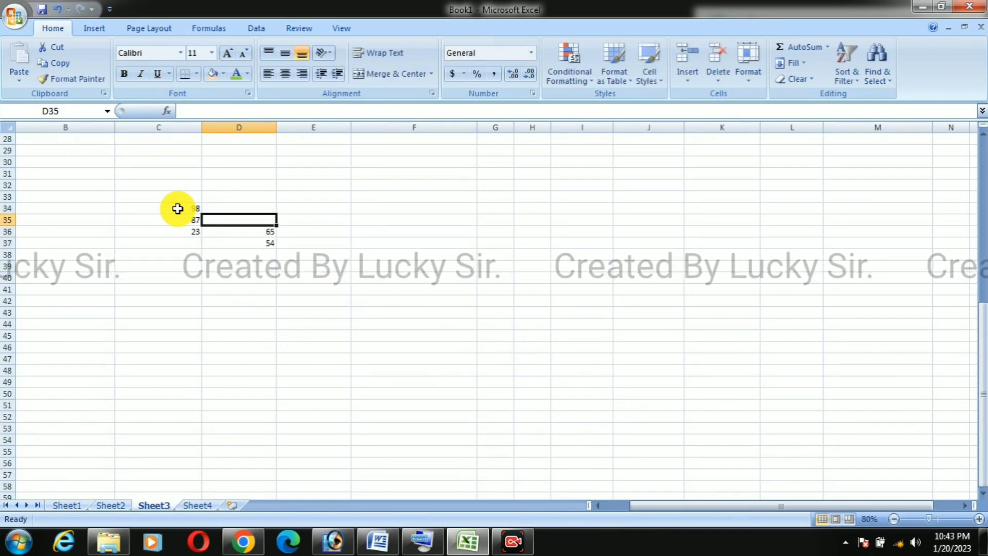
type("43")
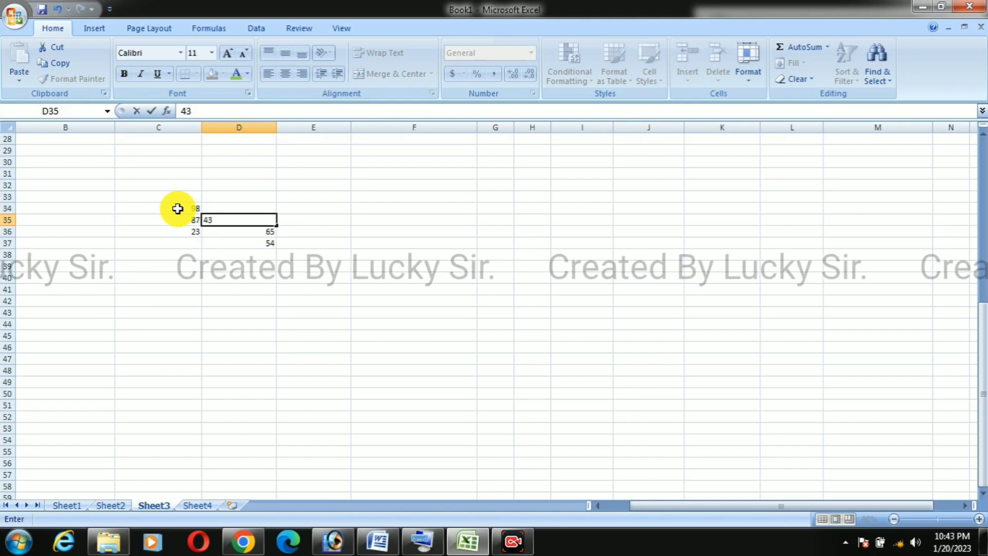
key("Up")
type("4")
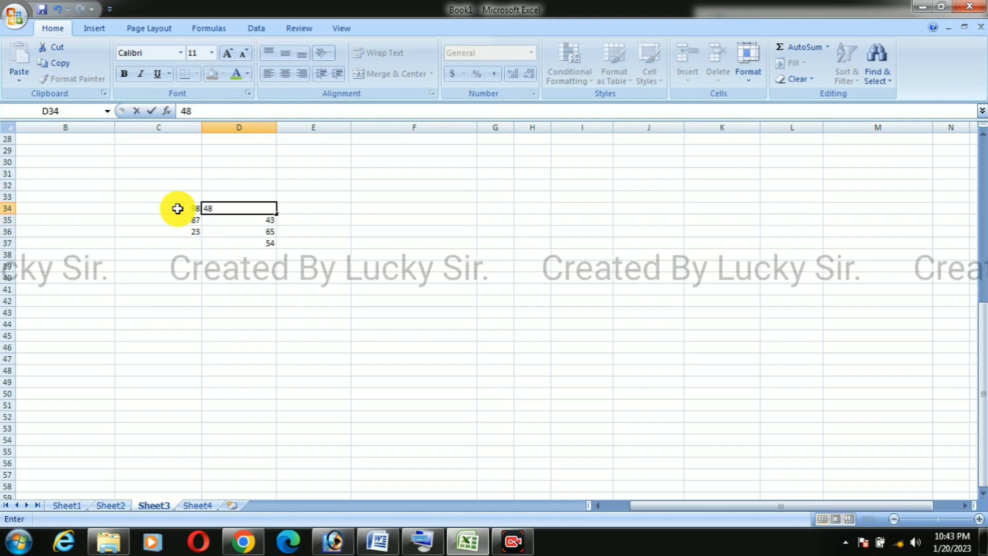
left_click_drag(295, 337, 292, 312)
left_click(259, 245)
key("BackSpace")
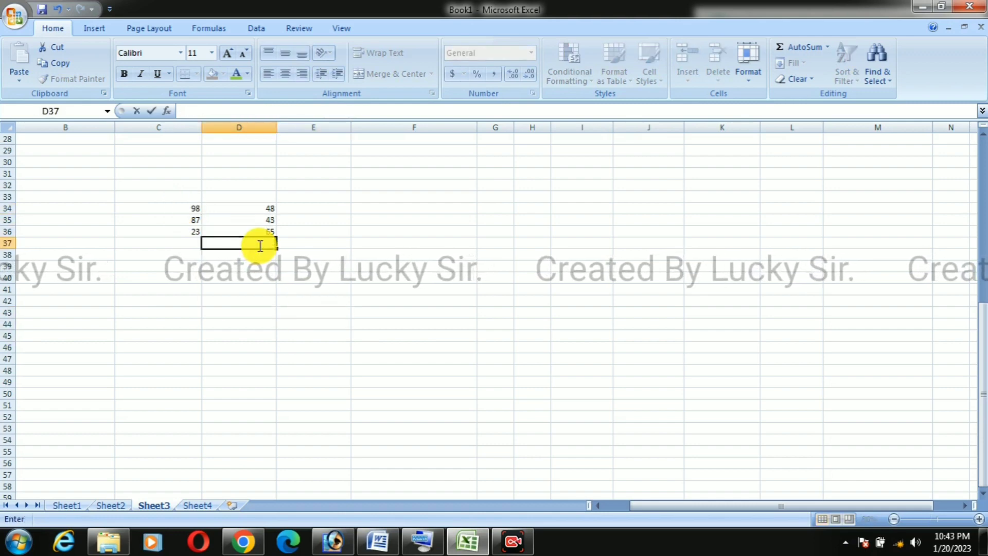
Step: Format the numbers in C34:D36 as bold with font size 36
left_click_drag(180, 209, 229, 230)
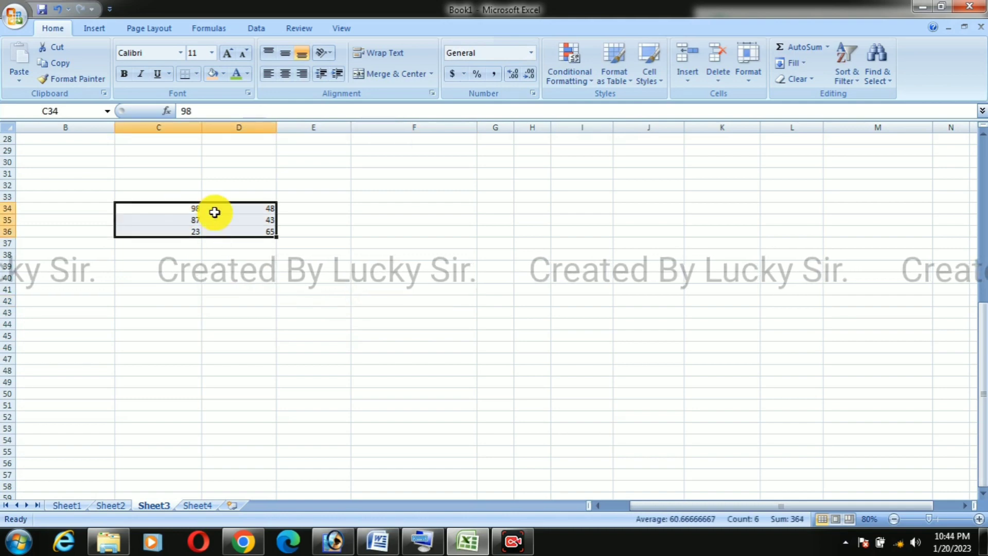
left_click(225, 54)
left_click(225, 54)
left_click(225, 54)
left_click(225, 54)
left_click(225, 54)
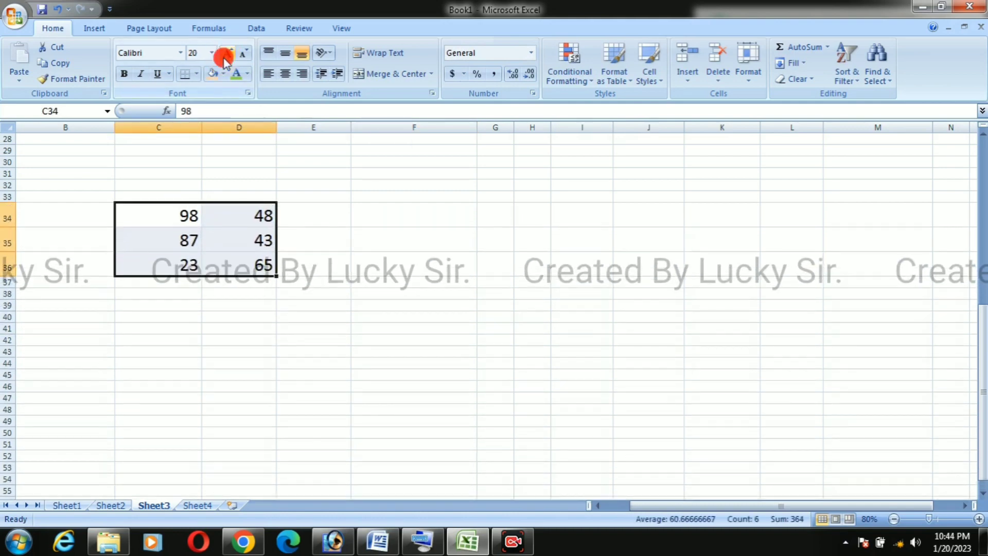
left_click(225, 54)
left_click(225, 54)
left_click(225, 54)
left_click(225, 54)
left_click(225, 54)
left_click(225, 54)
left_click(243, 57)
left_click(242, 58)
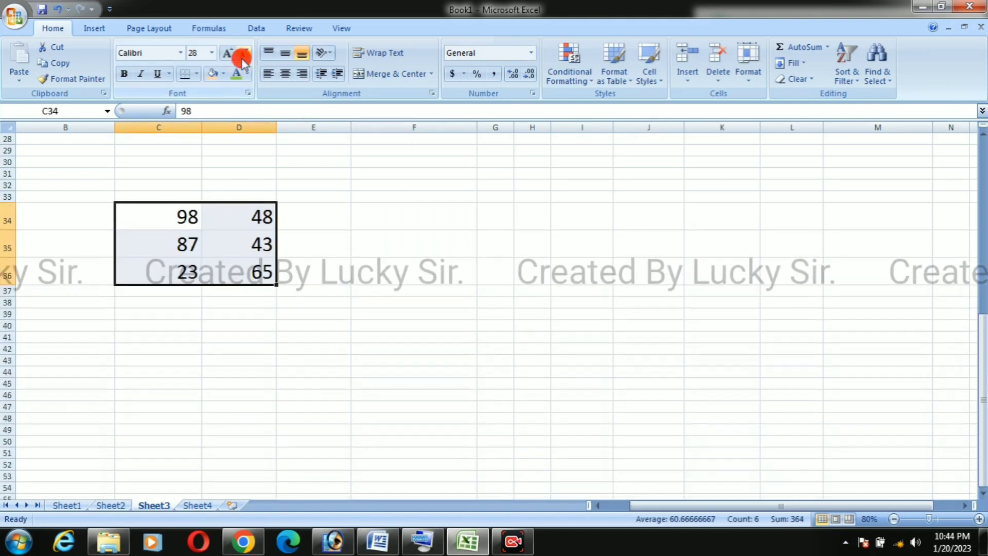
left_click(224, 55)
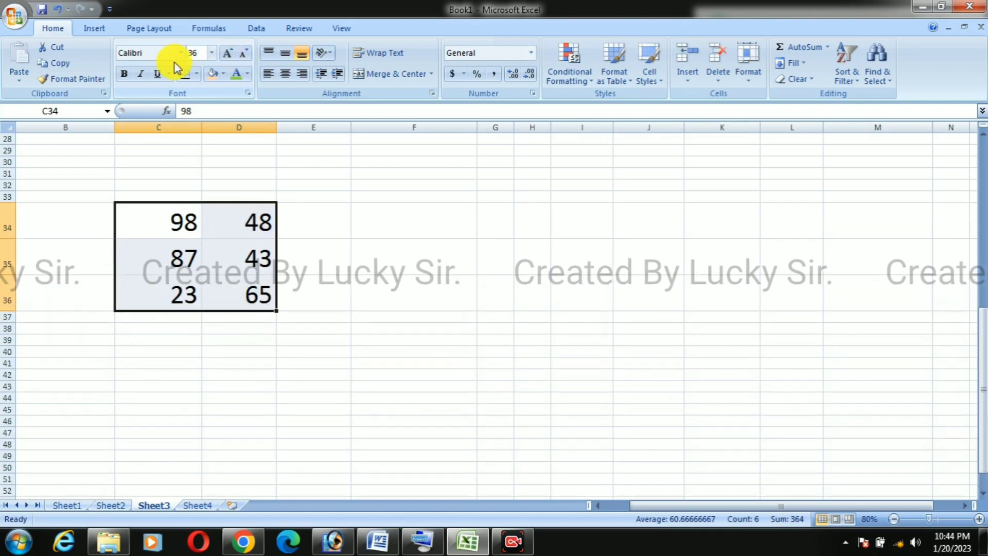
left_click(433, 260)
Step: Review the sample number blocks on Sheet1, Sheet2 and Sheet3 one after another
left_click(73, 504)
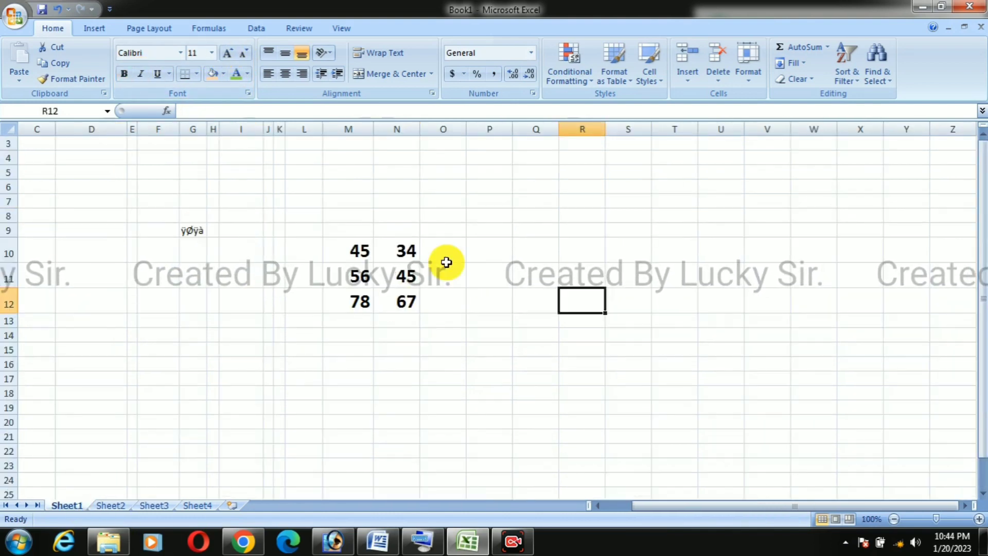
left_click_drag(350, 229, 409, 323)
left_click(121, 509)
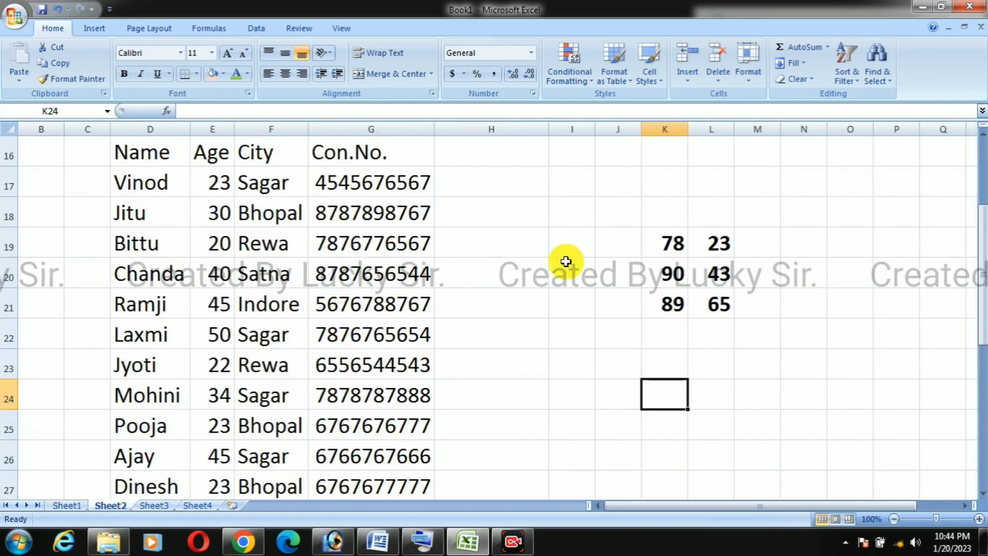
left_click_drag(618, 211, 726, 296)
left_click(149, 507)
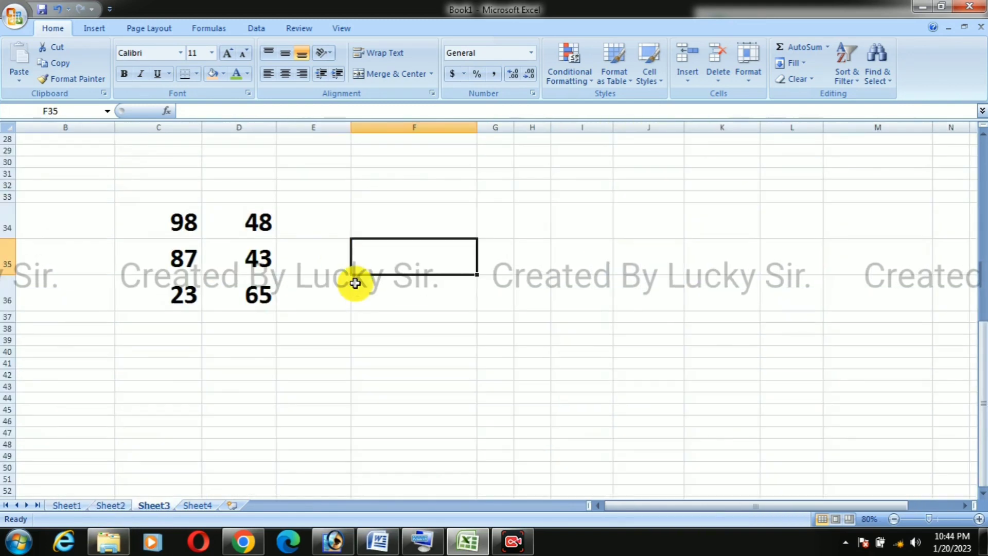
left_click_drag(154, 196, 349, 354)
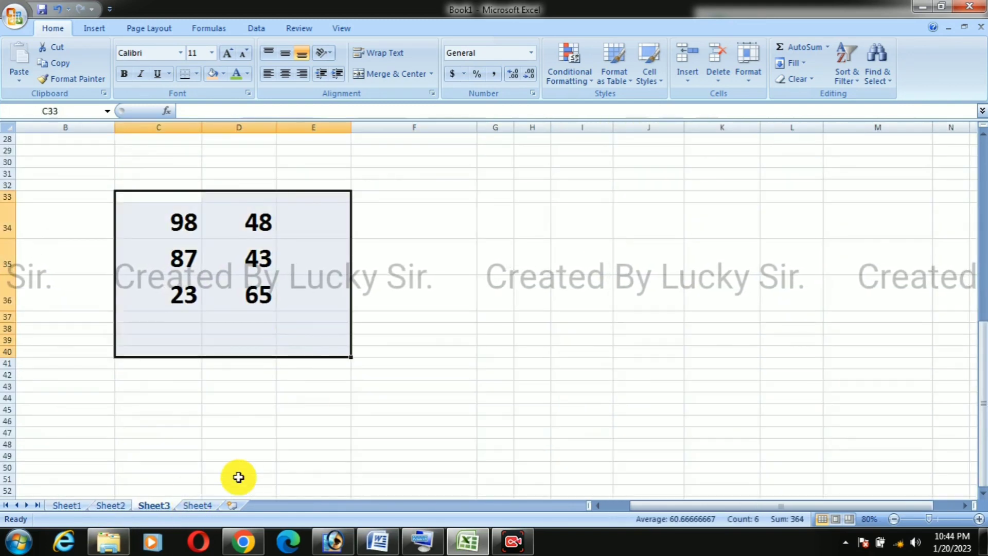
Step: Start a Consolidate operation in cell G21 of Sheet4 using the Sum function
left_click(204, 506)
scroll(601, 319, "down", 4)
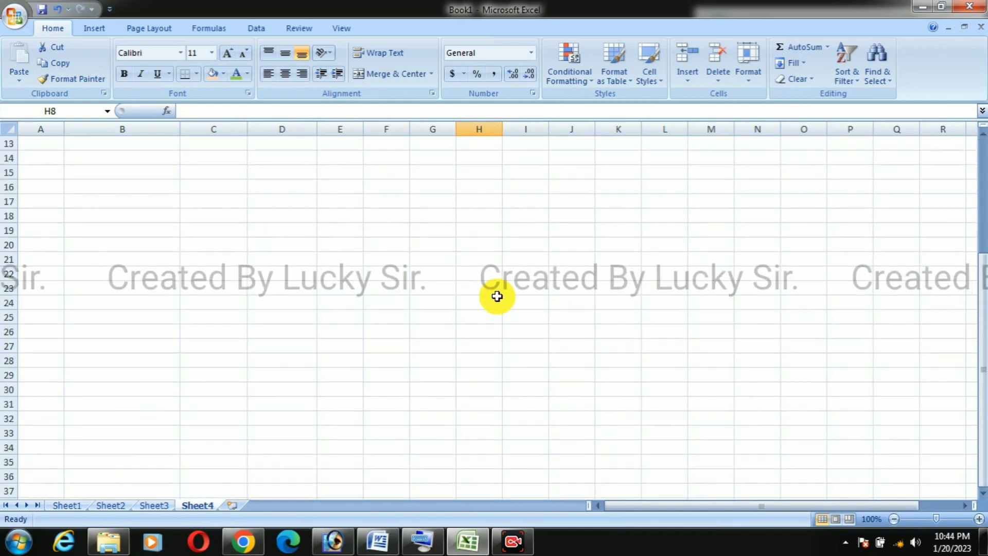
left_click(450, 261)
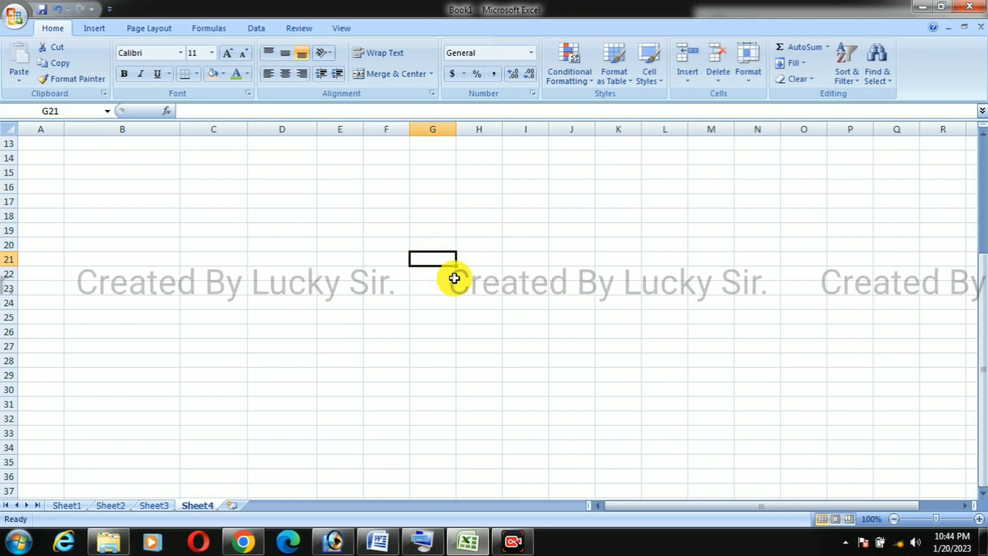
left_click(260, 27)
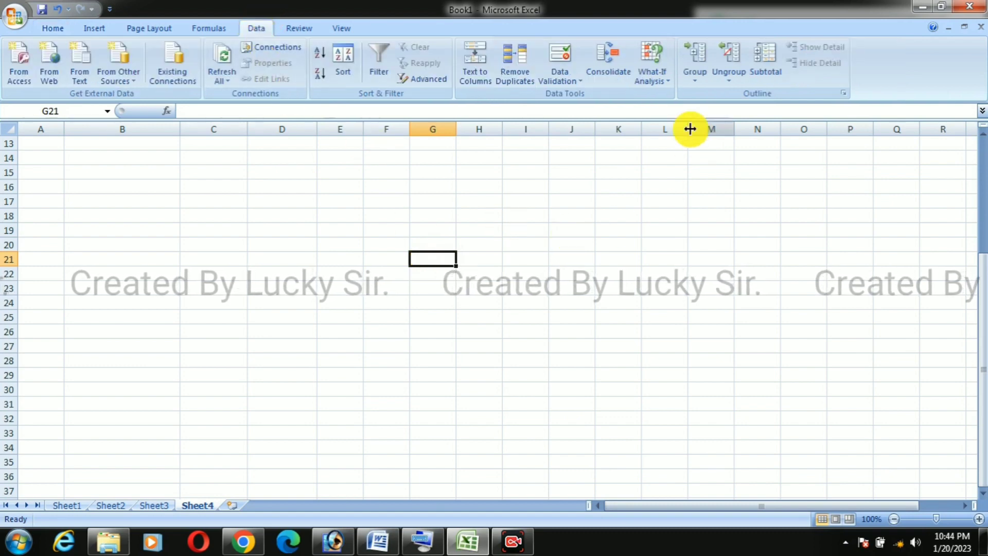
left_click(618, 72)
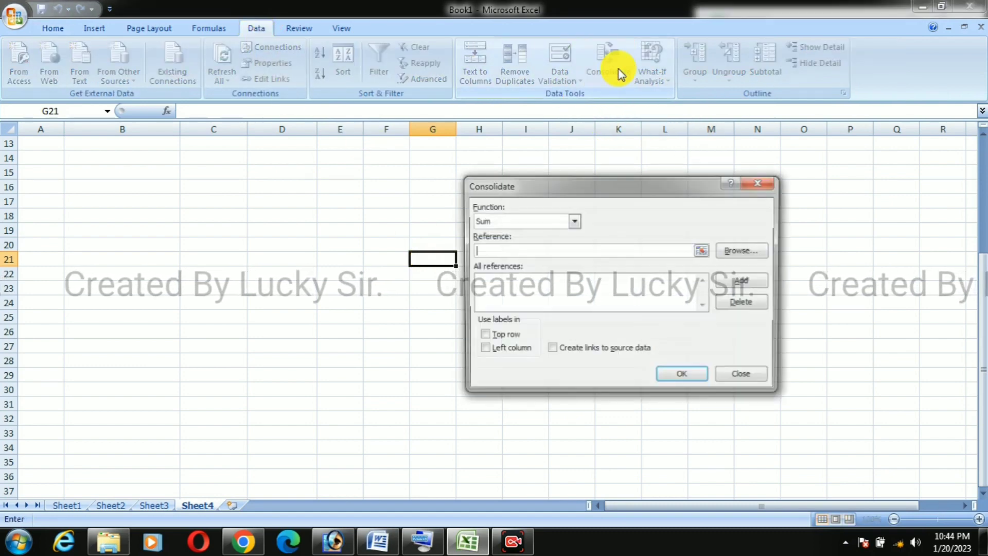
left_click_drag(635, 181, 688, 167)
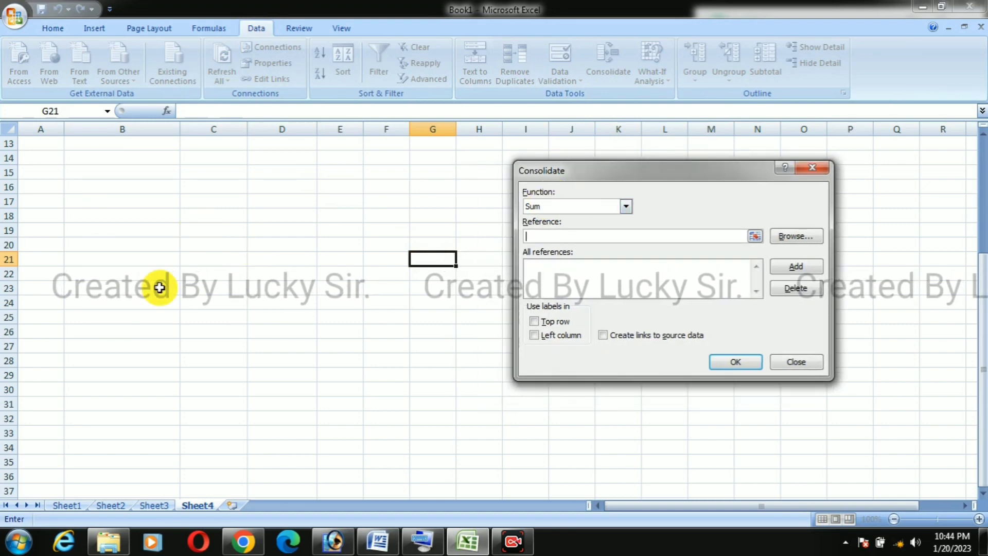
left_click(626, 206)
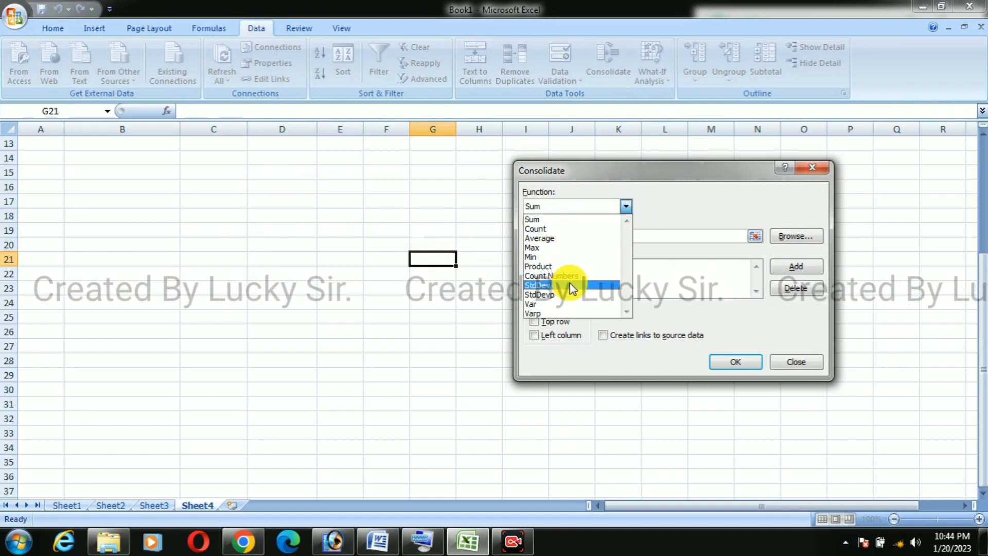
left_click(582, 220)
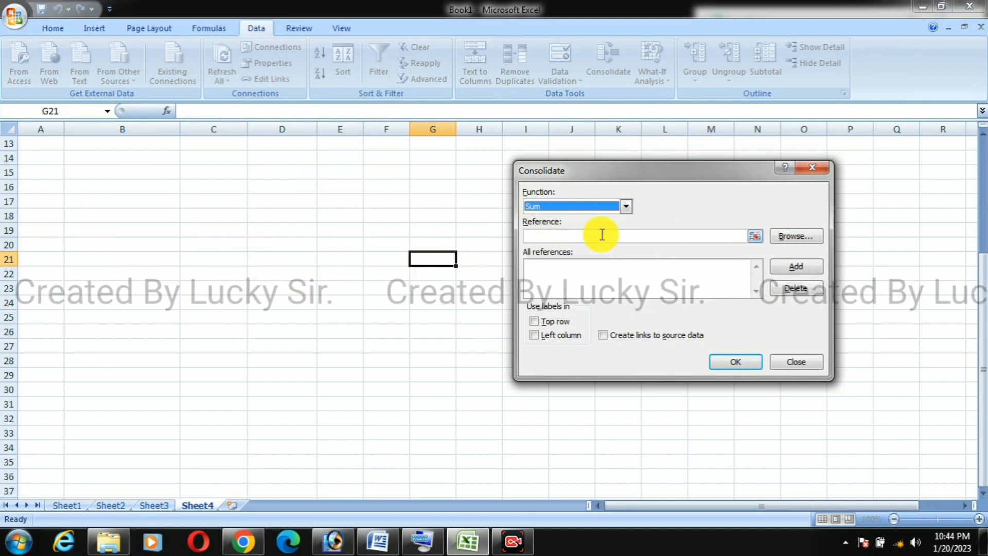
Step: Add the range M10:N12 on Sheet1 to the list of consolidation references
left_click(755, 237)
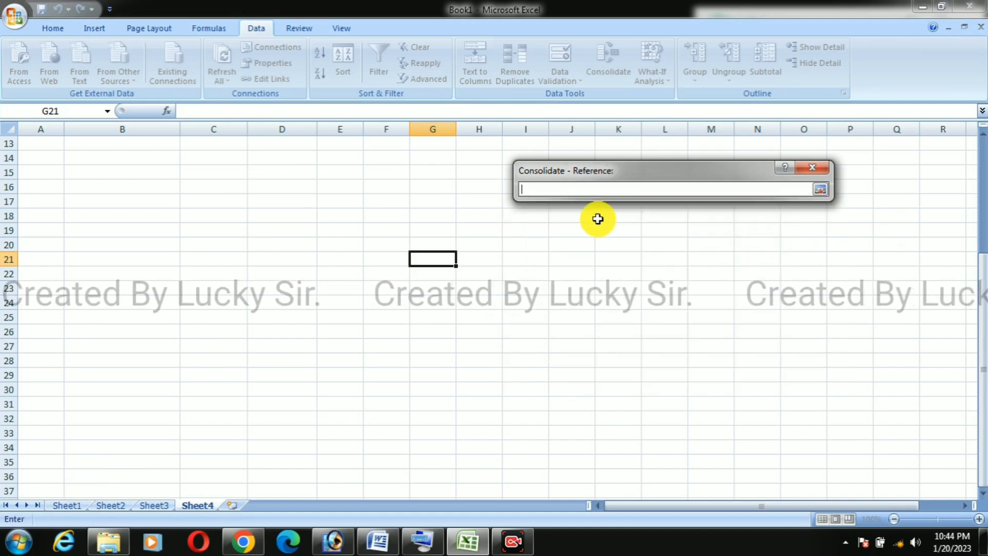
left_click(71, 503)
left_click_drag(353, 246, 392, 299)
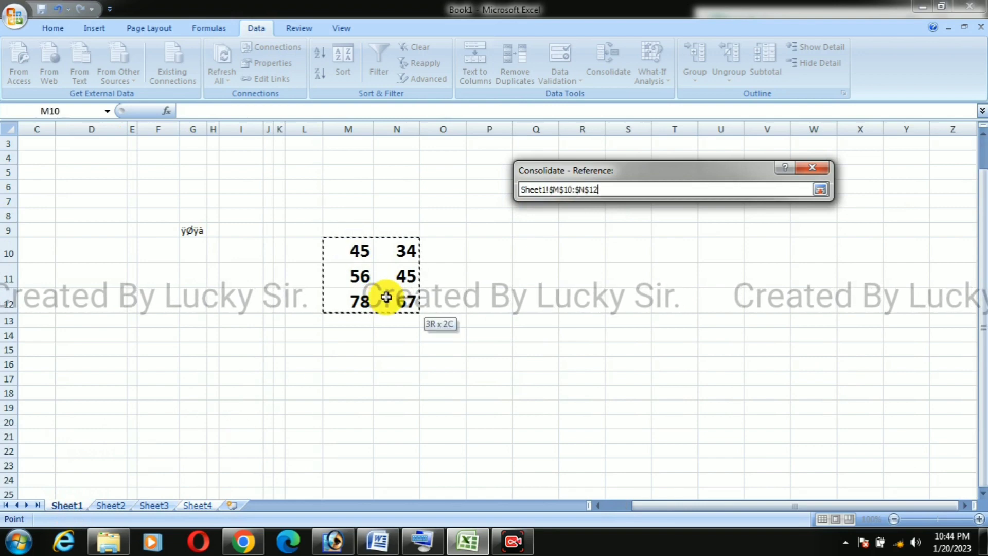
left_click(820, 189)
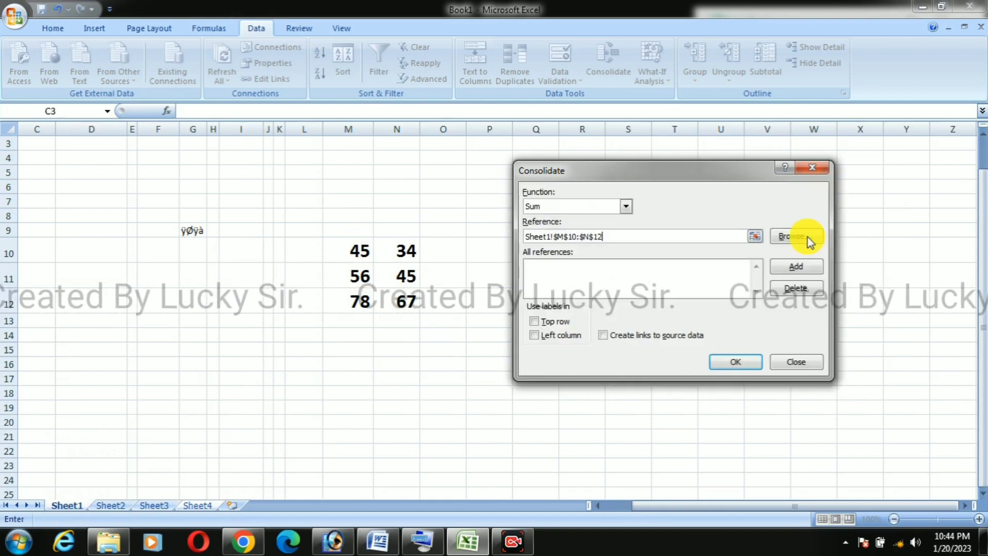
left_click(797, 266)
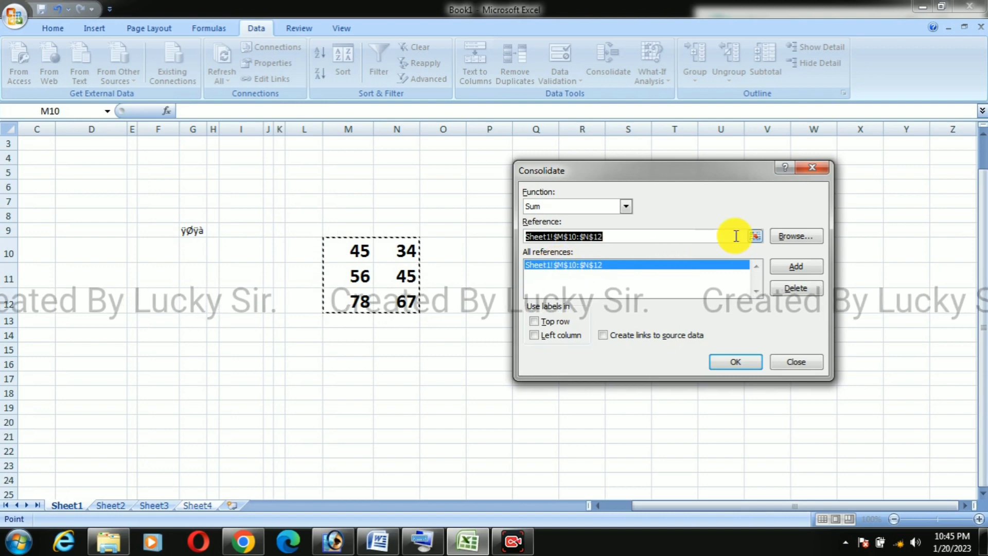
Step: Add the range K19:L21 on Sheet2 to the list of consolidation references
left_click(756, 237)
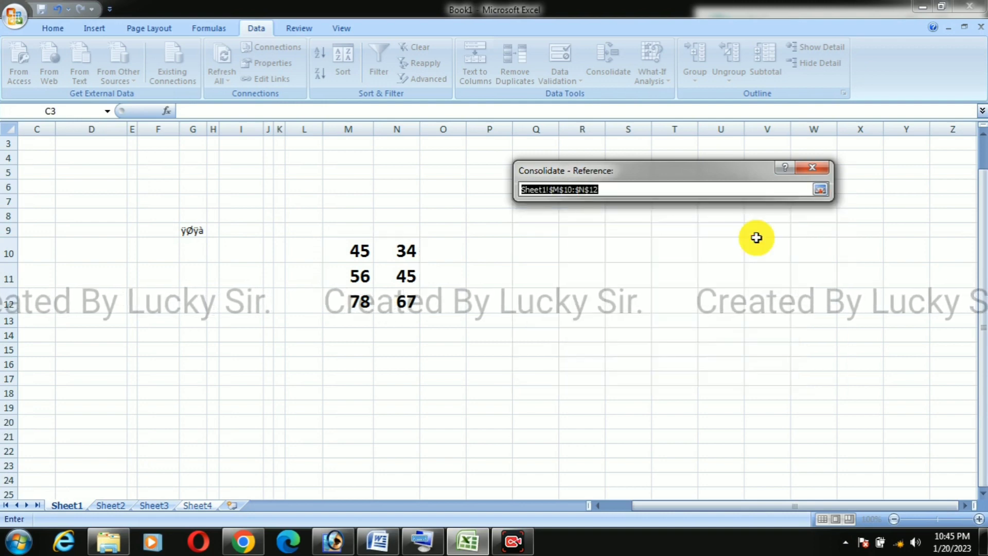
left_click(110, 506)
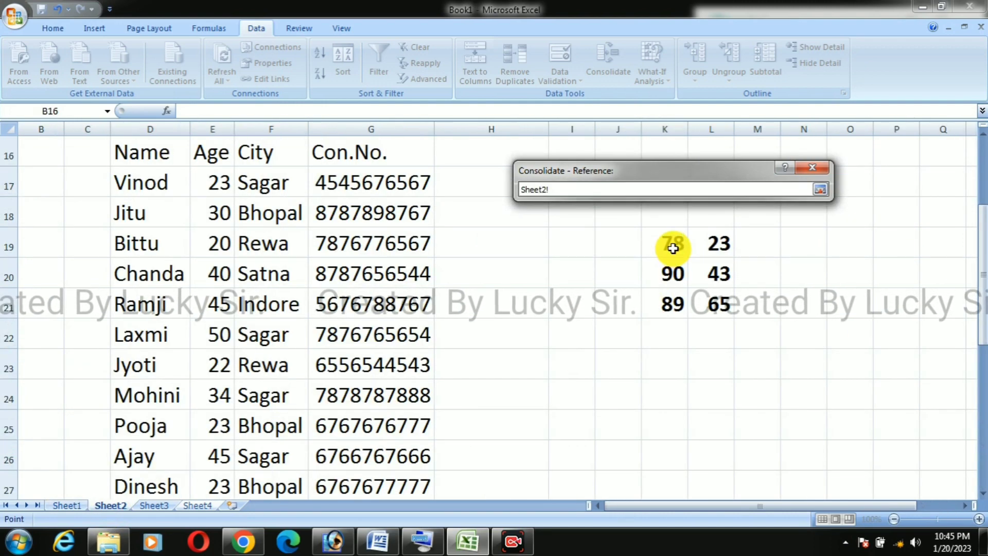
left_click_drag(673, 246, 700, 303)
left_click(820, 189)
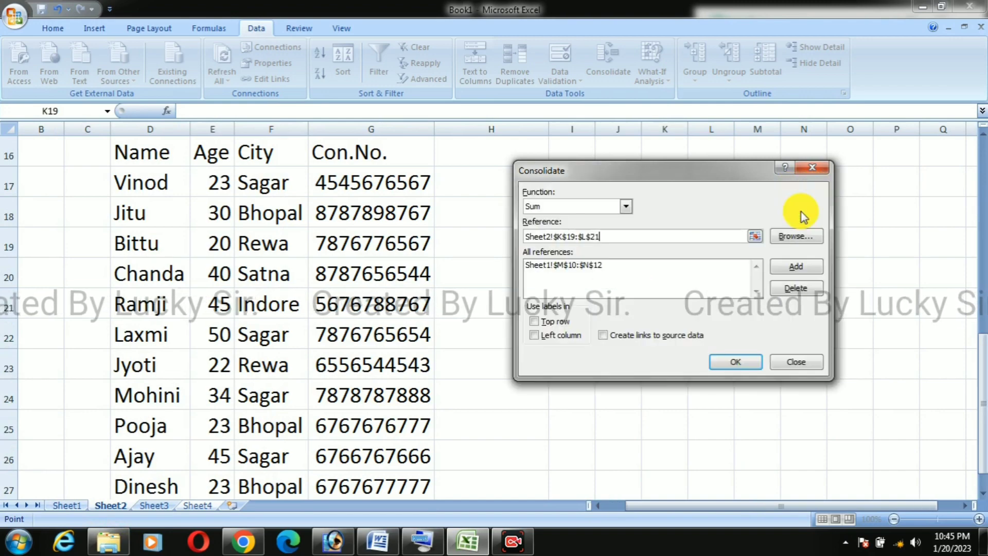
left_click(797, 265)
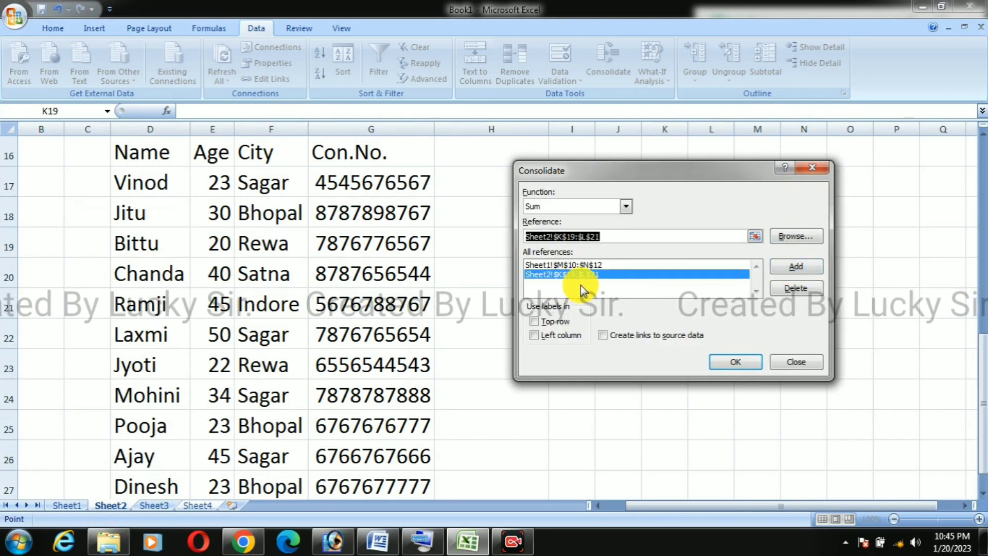
Step: Add the range C34:D36 on Sheet3 to the list of consolidation references
left_click(755, 236)
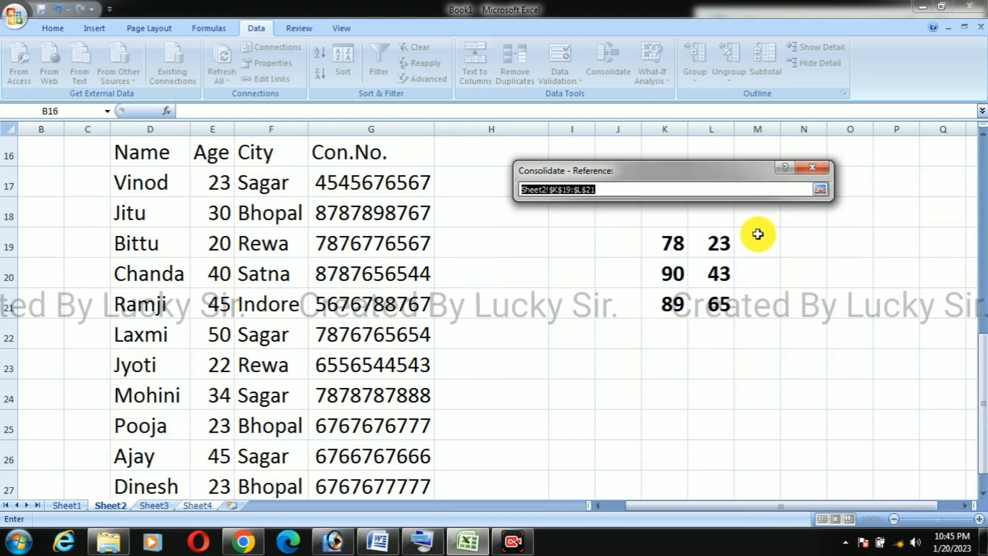
left_click(166, 506)
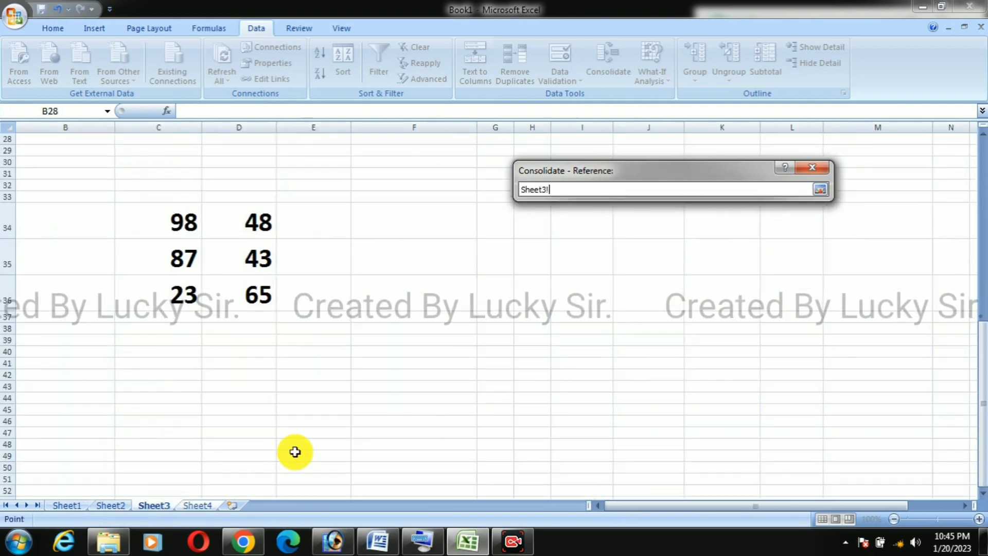
left_click_drag(186, 225, 262, 304)
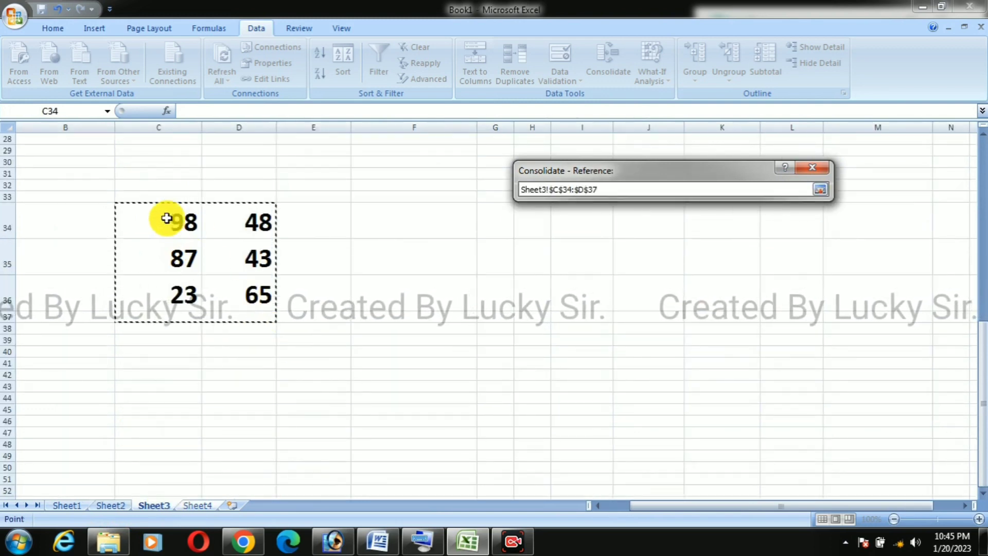
left_click_drag(168, 216, 238, 276)
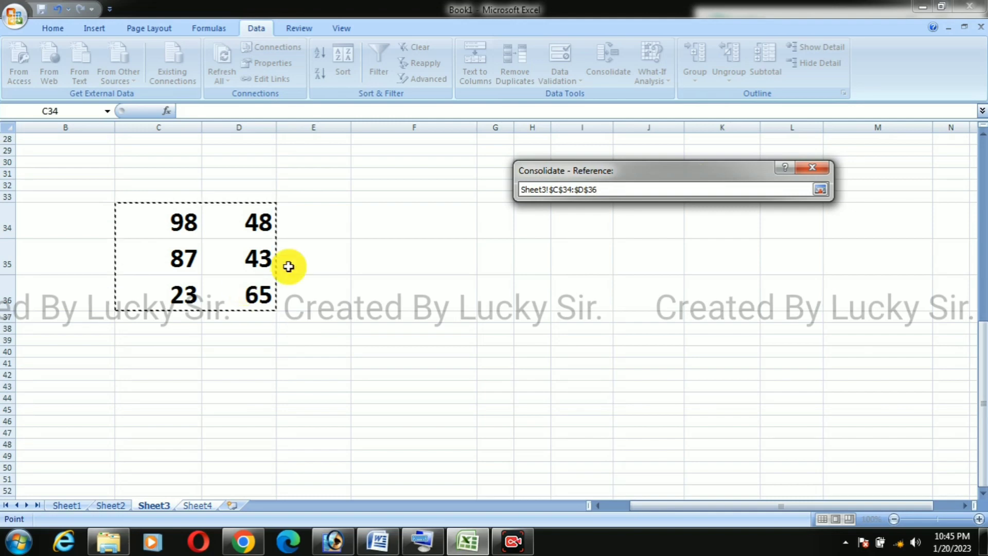
left_click(820, 190)
left_click(794, 266)
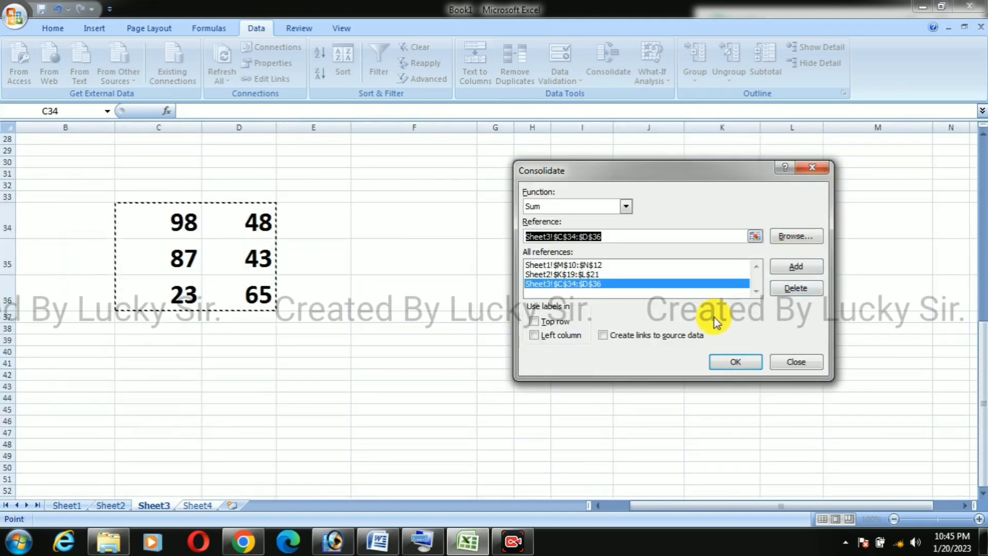
Step: Clear the leftover reference entry on Sheet4 and run the consolidation with links to the source data
left_click(204, 505)
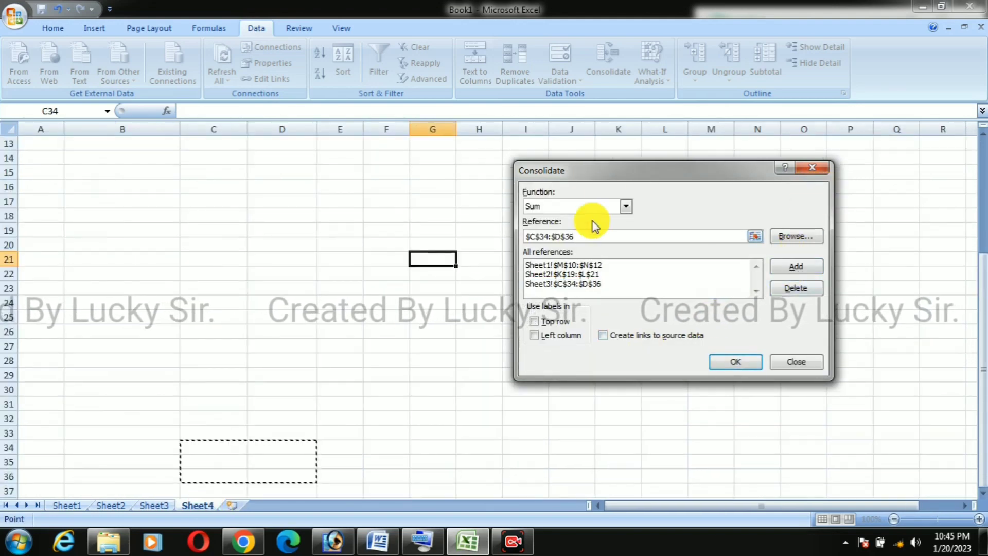
left_click_drag(637, 175, 760, 248)
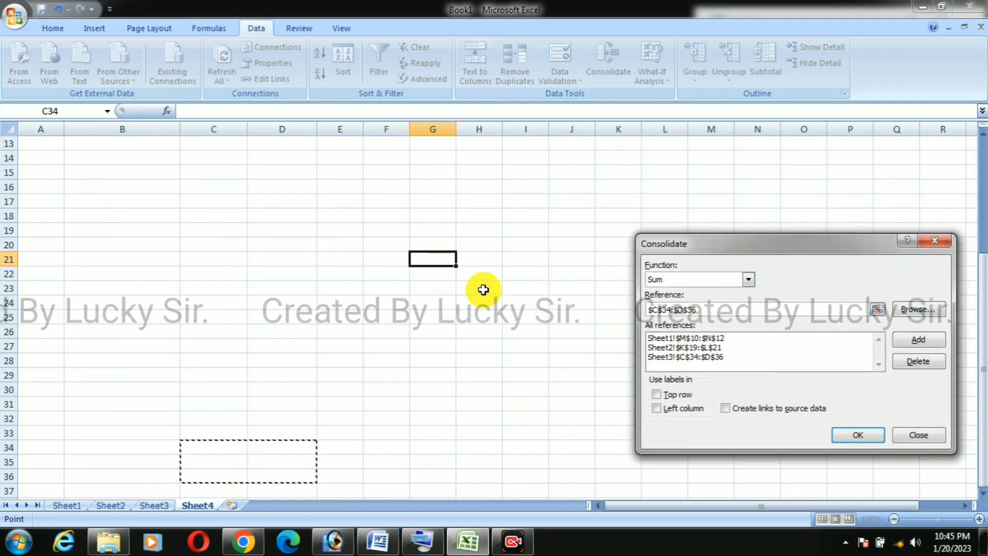
left_click_drag(704, 310, 639, 312)
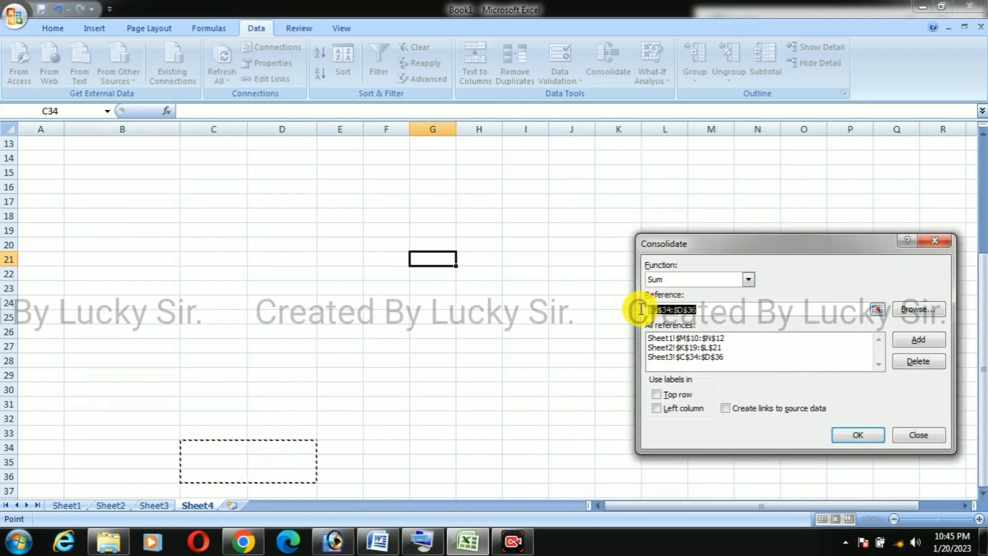
key("Delete")
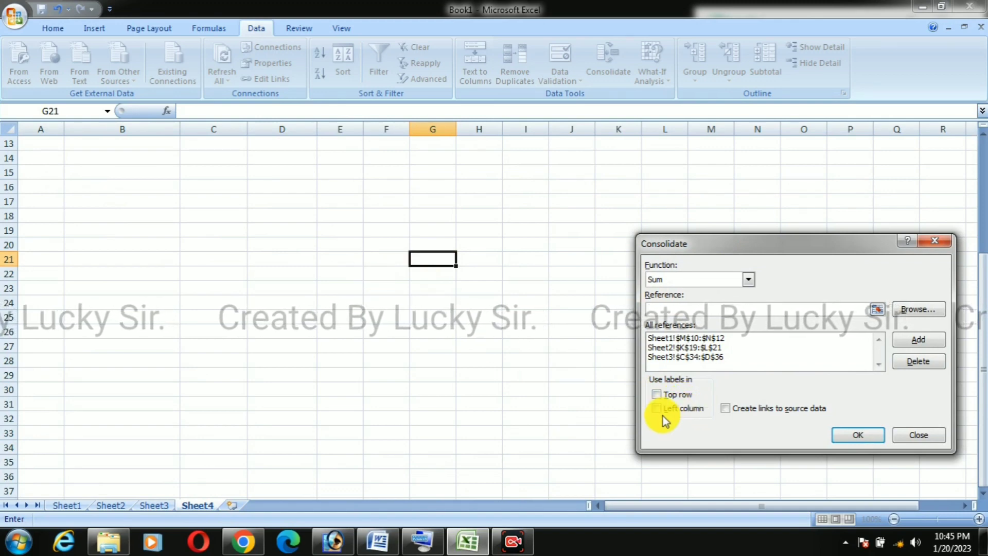
left_click(726, 409)
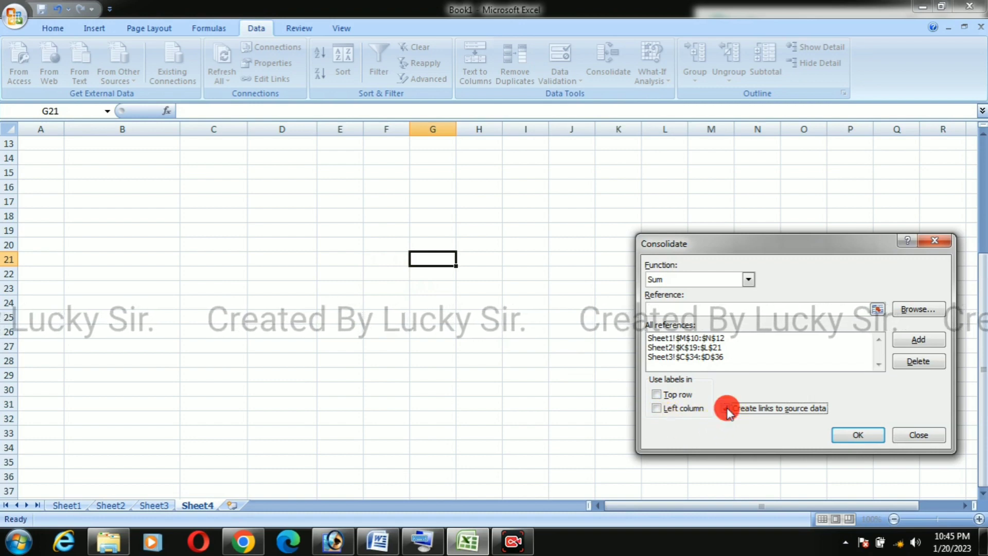
left_click(851, 434)
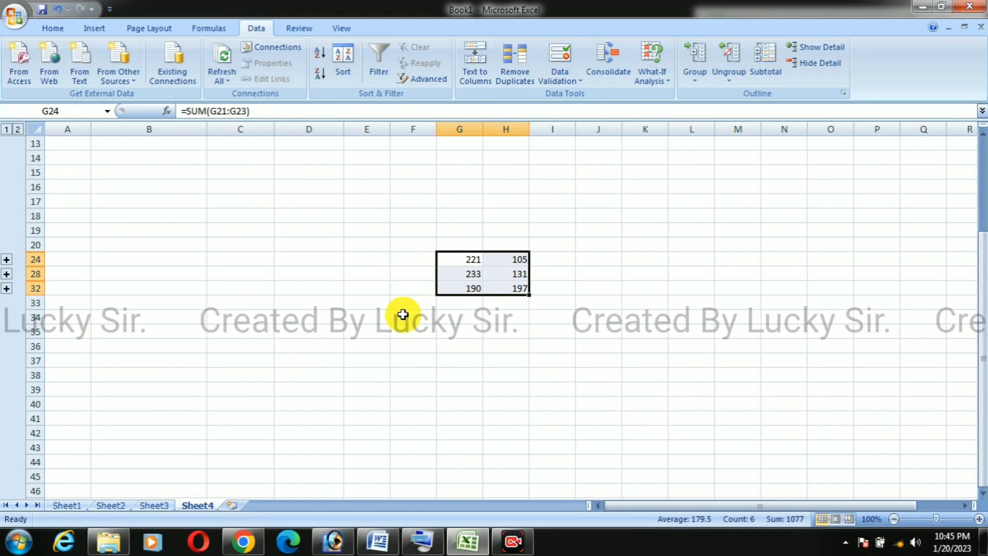
Step: Enlarge the consolidated totals in G24:H32 to font size 24 and widen columns G and H
left_click(517, 328)
left_click(470, 260)
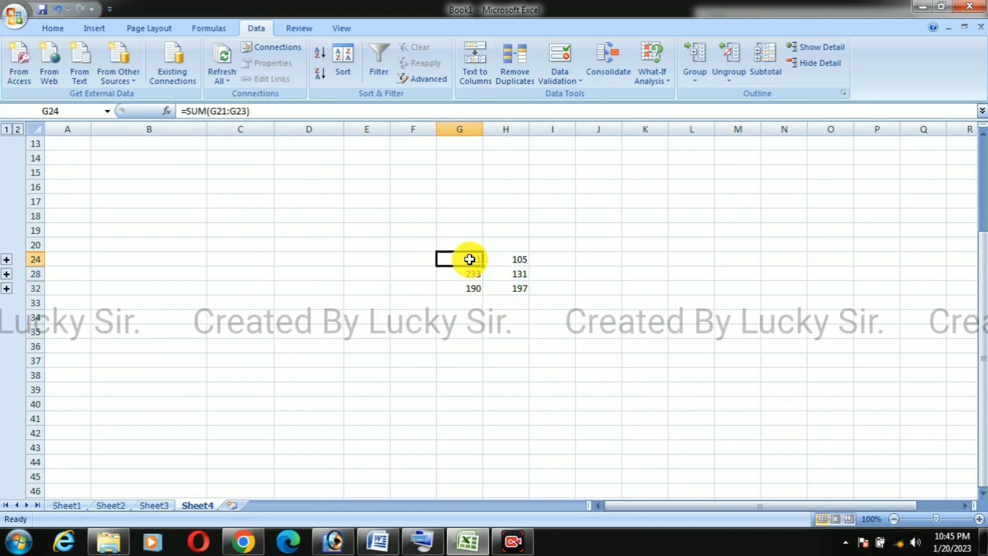
left_click_drag(469, 261, 500, 292)
left_click(51, 29)
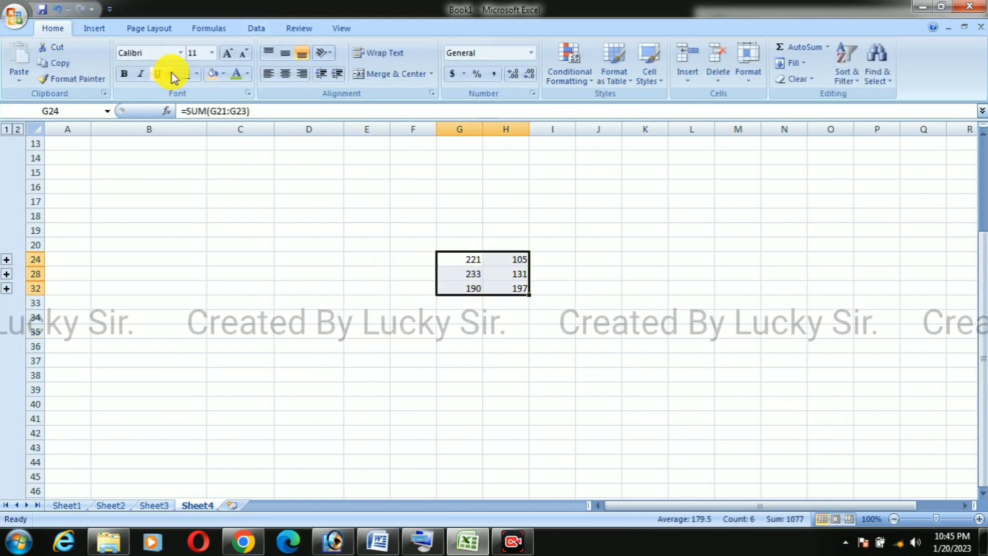
left_click(229, 54)
left_click(229, 53)
left_click(229, 54)
left_click(229, 54)
left_click(229, 54)
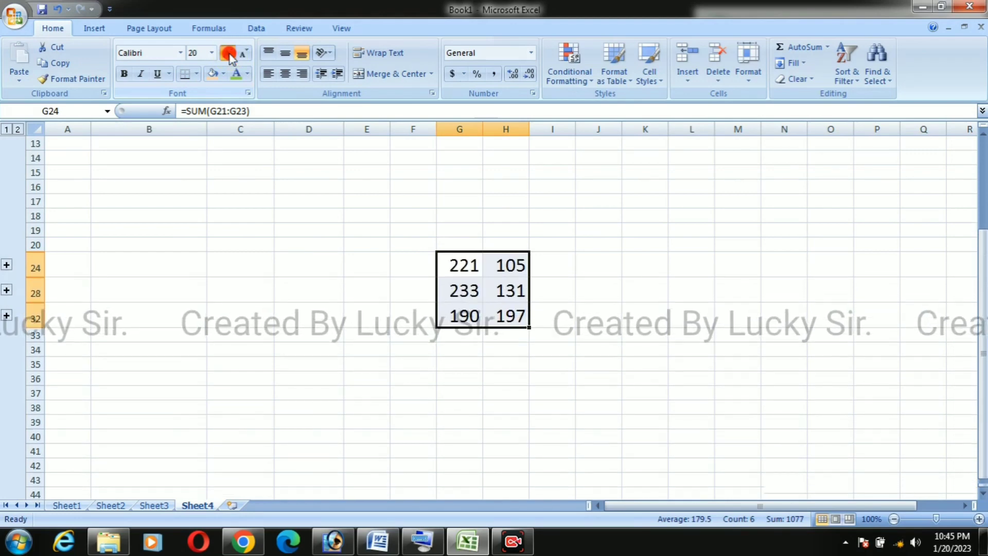
left_click(229, 54)
left_click(229, 54)
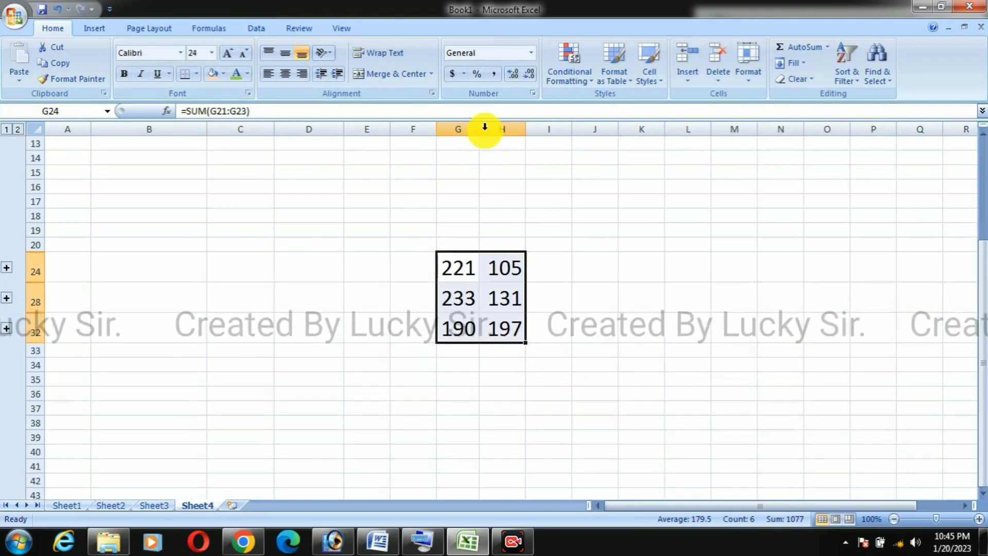
left_click_drag(484, 131, 590, 126)
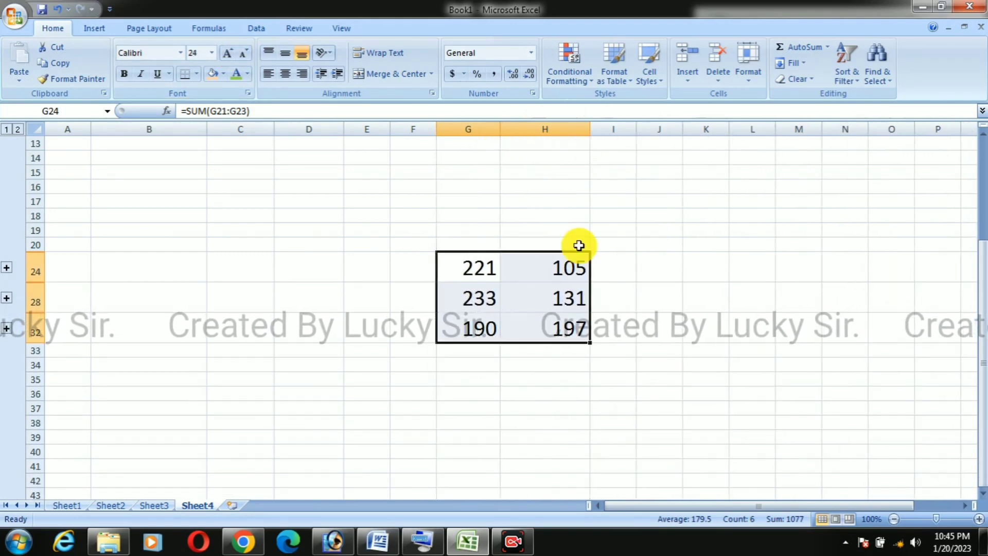
Step: Check the first-row totals in G24 and H24 against the source number blocks on Sheet1, Sheet2 and Sheet3
left_click(566, 266)
left_click(471, 330)
left_click(477, 265)
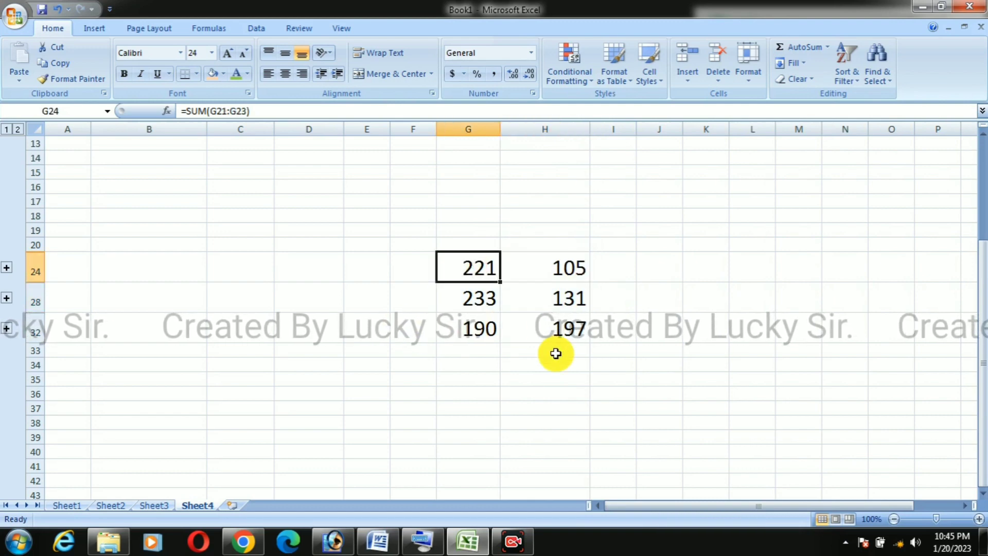
left_click(566, 269)
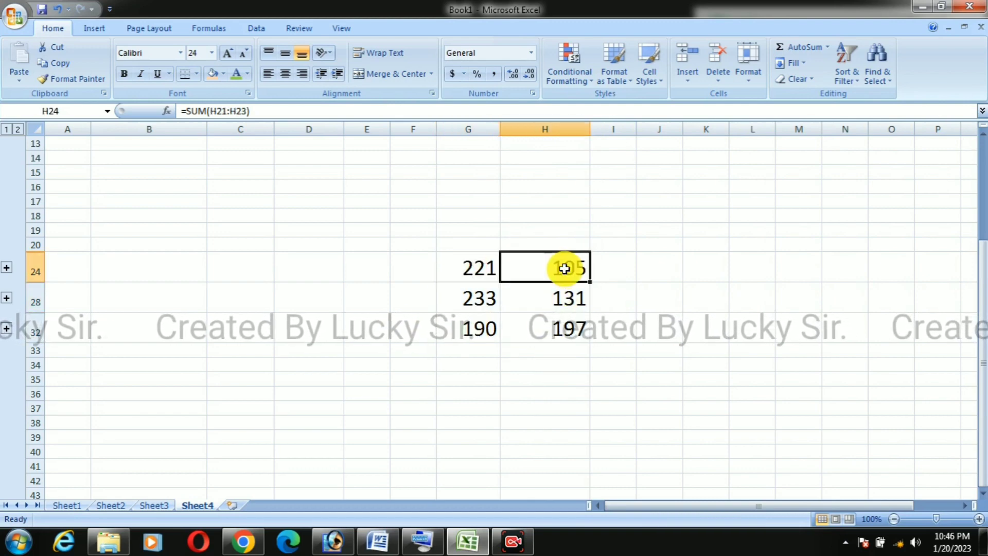
left_click(66, 507)
left_click(363, 255)
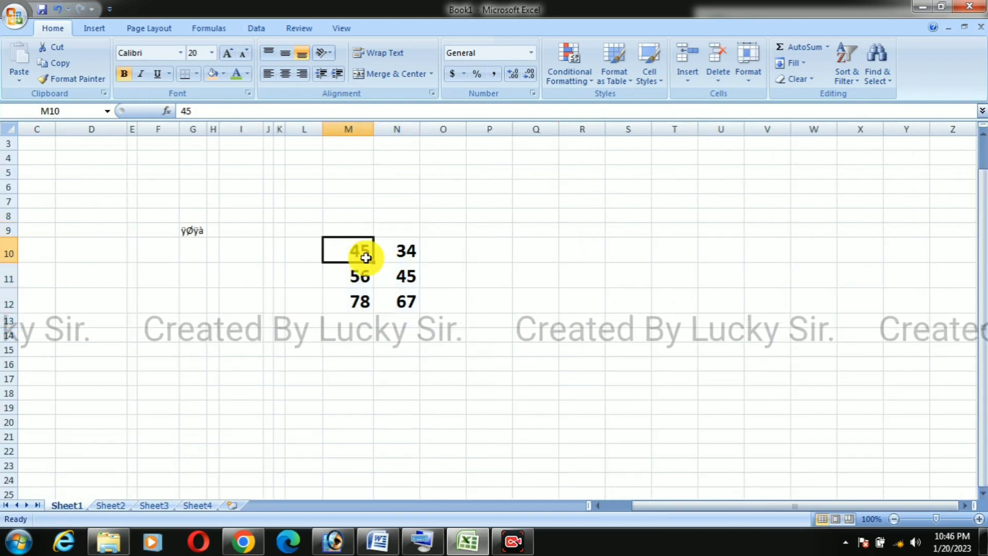
left_click(110, 506)
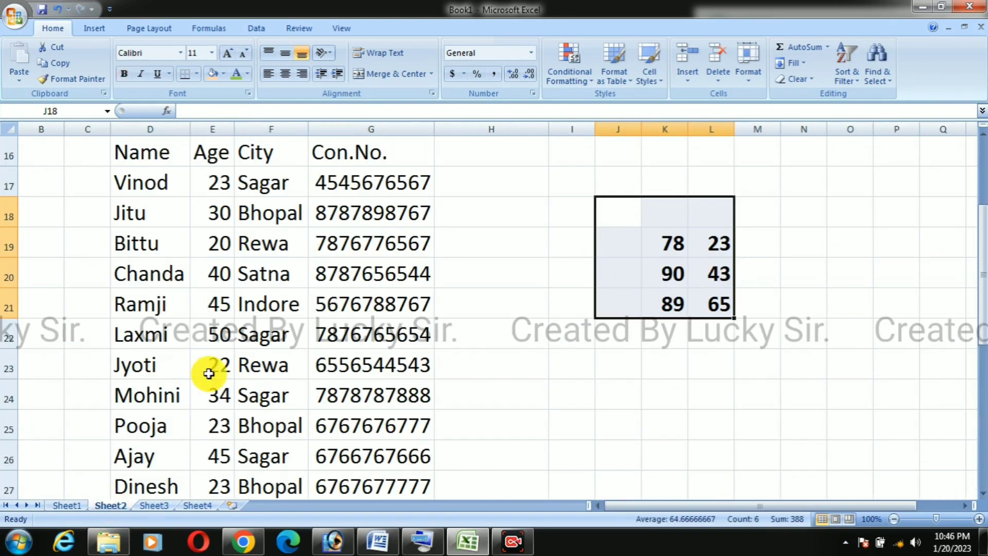
left_click(619, 235)
left_click(157, 506)
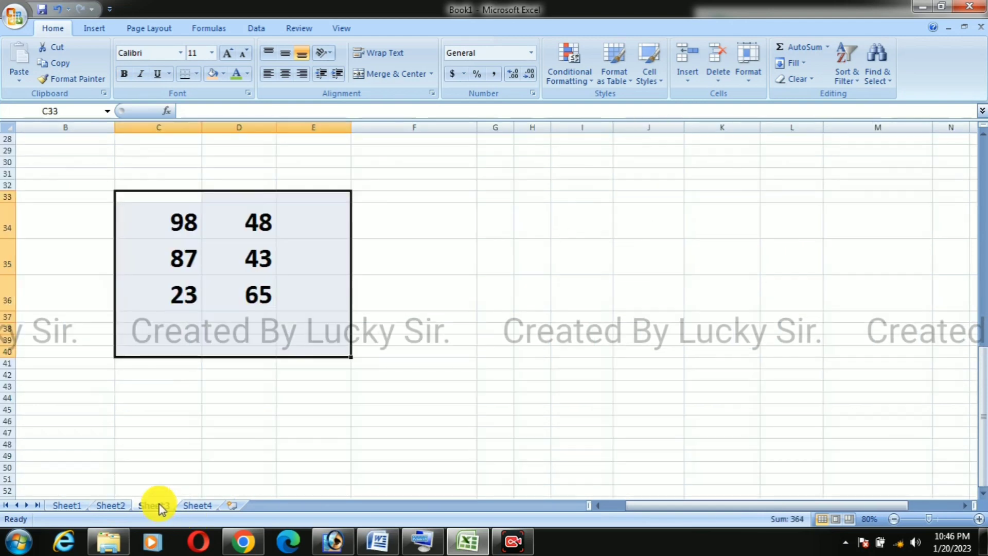
left_click(403, 261)
Step: Return to Sheet4 and examine the consolidated totals in columns G and H cell by cell
left_click(198, 506)
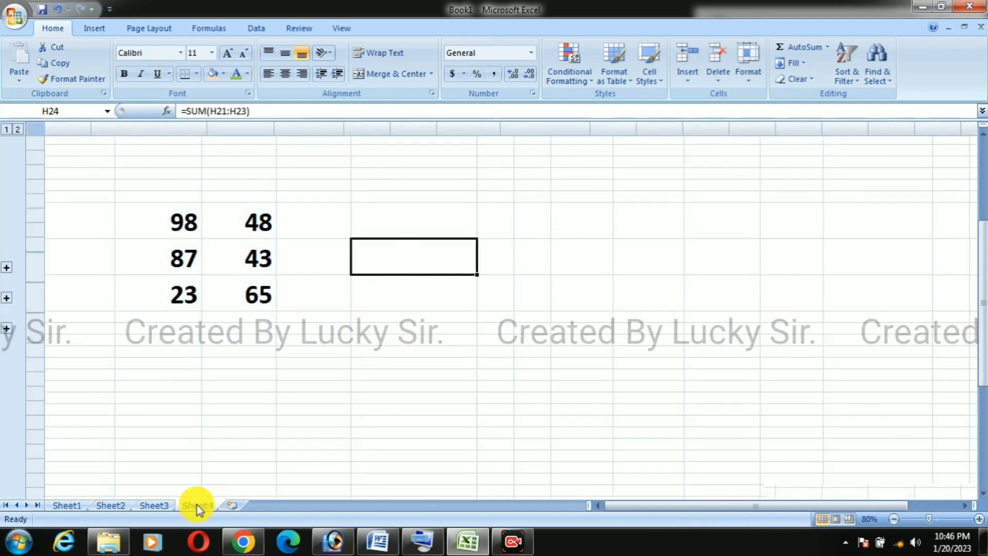
left_click(485, 275)
left_click(551, 261)
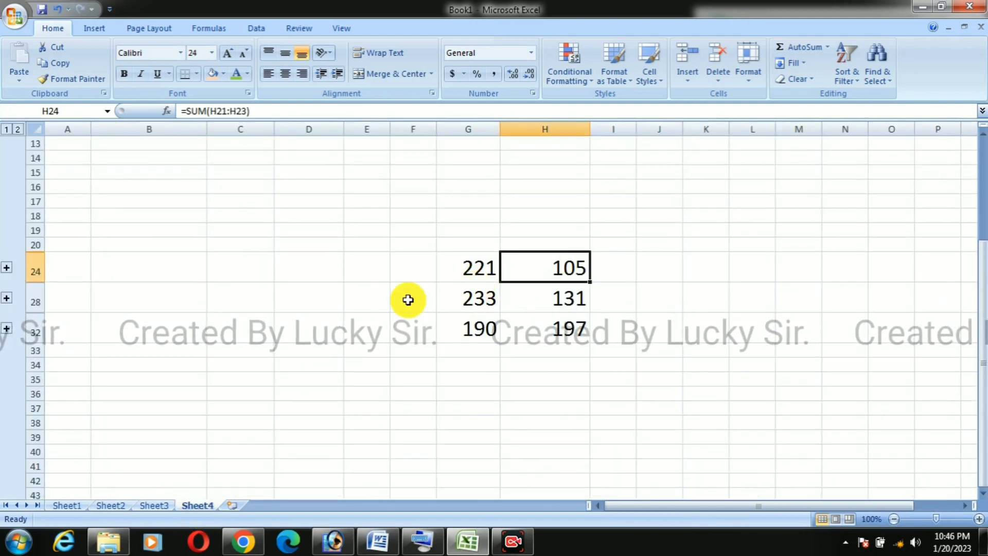
left_click(552, 300)
left_click(455, 327)
key("Right")
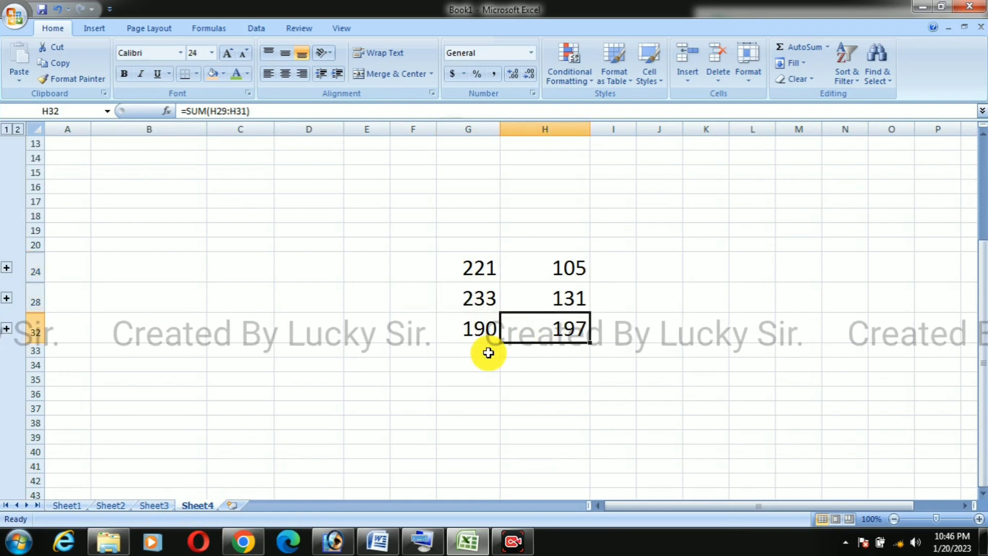
left_click(477, 273)
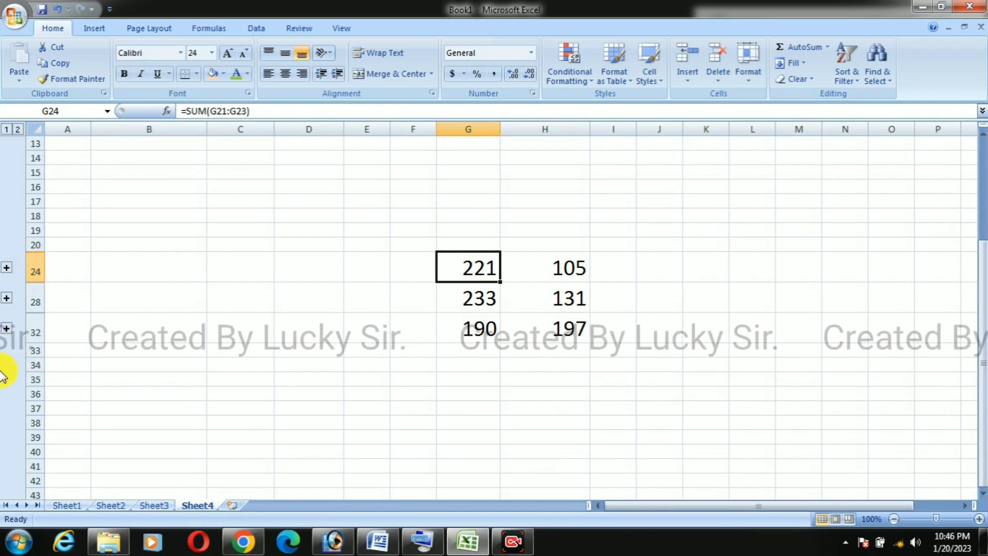
Step: Expand all three outline groups above the totals in rows 24, 28 and 32 to show the linked source values
left_click(7, 268)
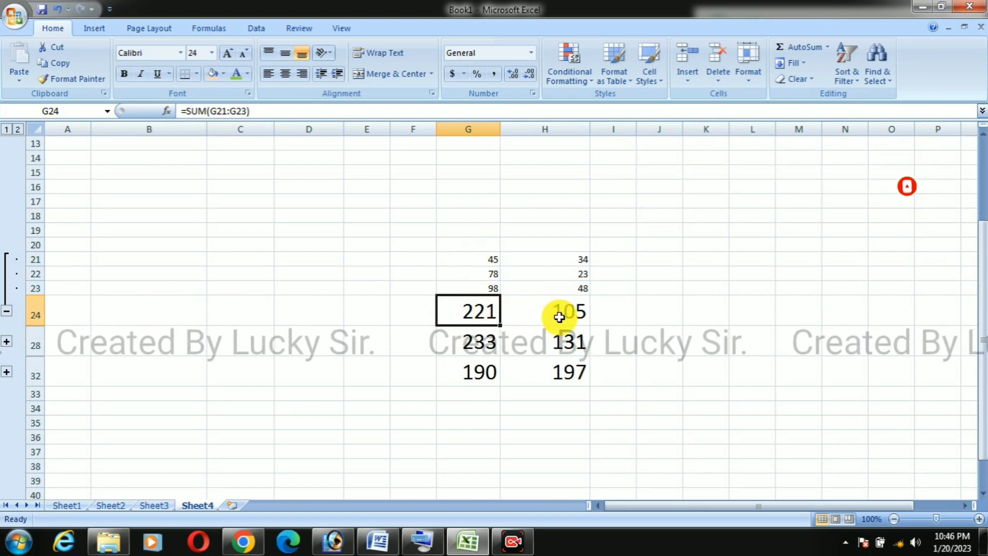
left_click(7, 341)
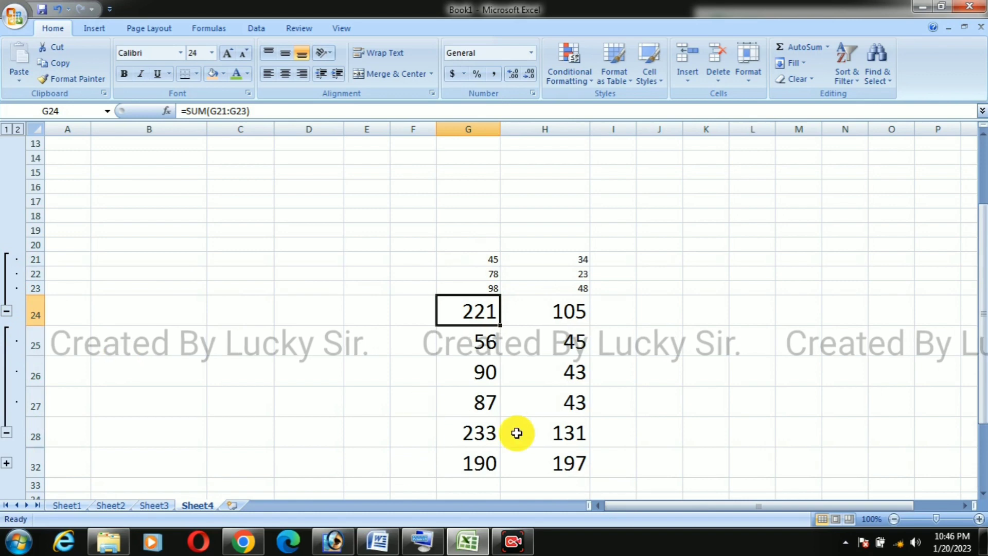
left_click(7, 466)
Step: Examine the total rows 32, 28 and 24 against the source values listed above each of them
scroll(569, 419, "down", 4)
left_click(656, 401)
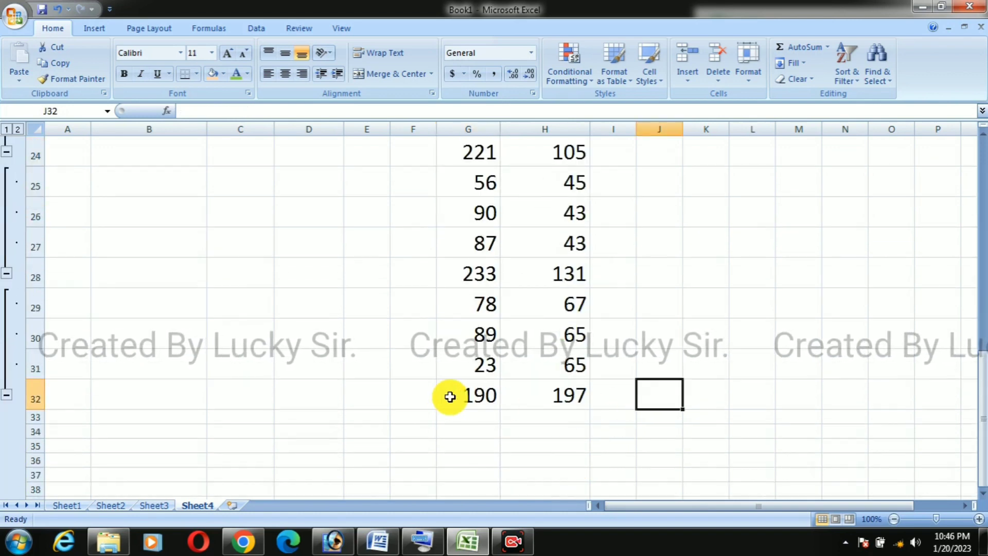
left_click(450, 396)
left_click(585, 397)
left_click_drag(415, 278, 577, 276)
scroll(646, 313, "up", 1)
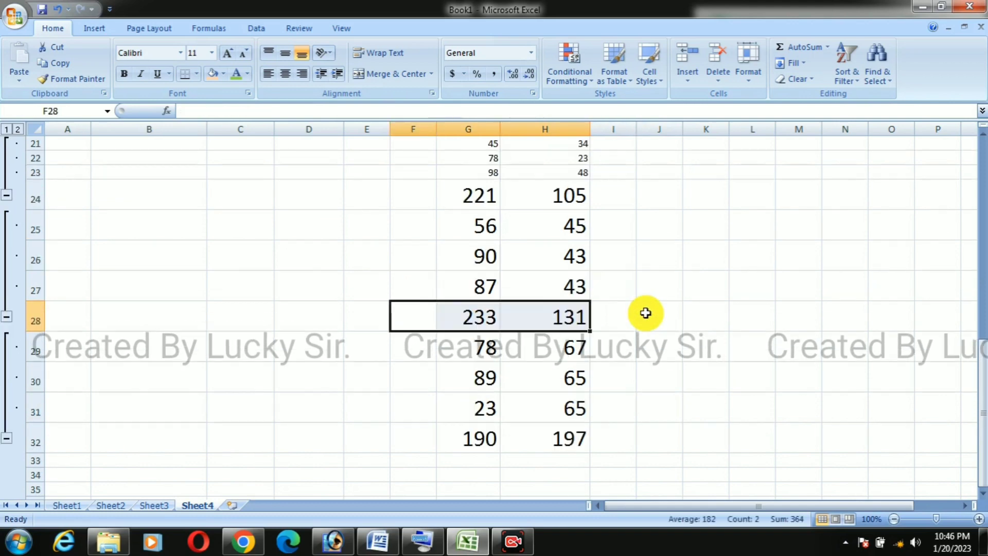
scroll(646, 313, "up", 1)
left_click_drag(466, 240, 587, 247)
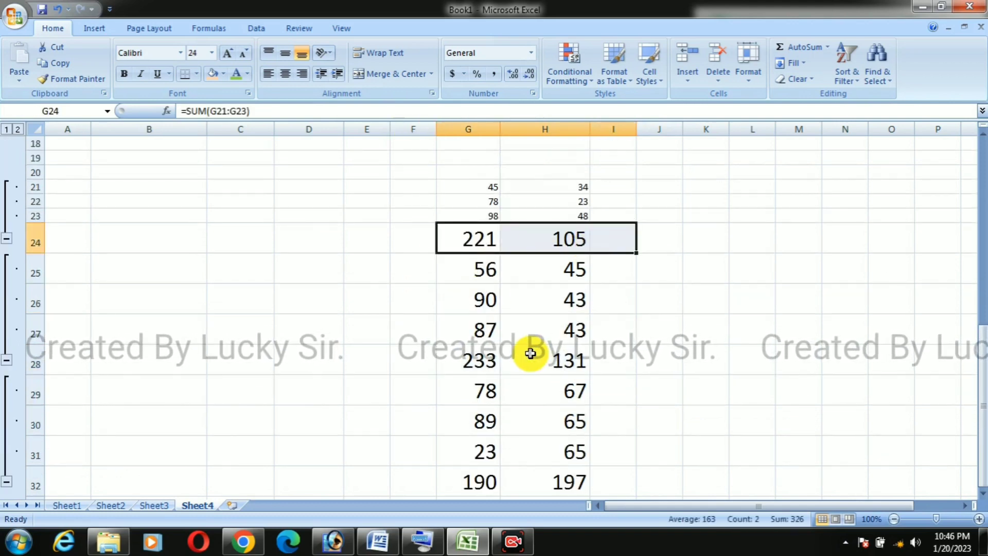
scroll(531, 354, "down", 1)
scroll(531, 354, "up", 1)
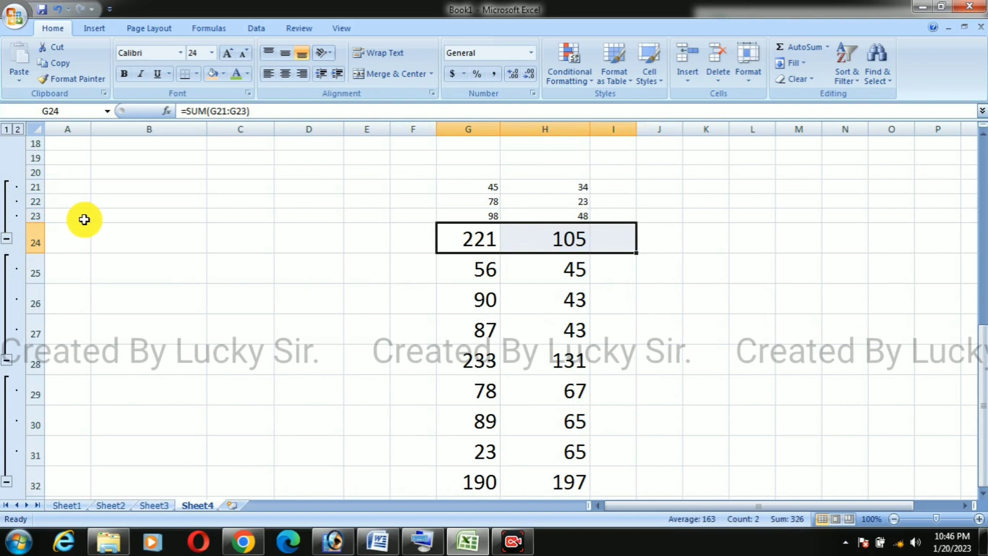
Step: Collapse the three outline groups so that only total rows 24, 28 and 32 are shown
left_click(7, 237)
left_click(6, 315)
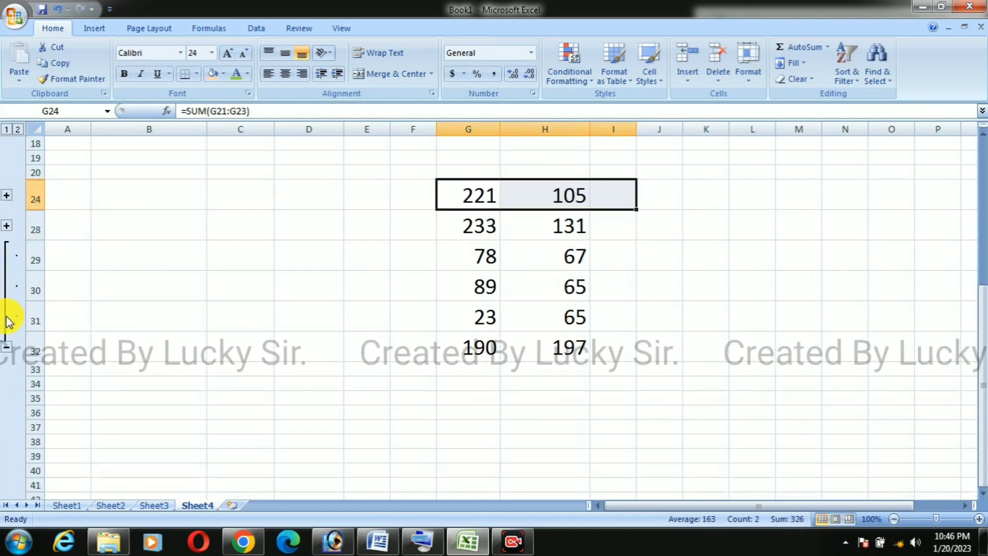
left_click(7, 346)
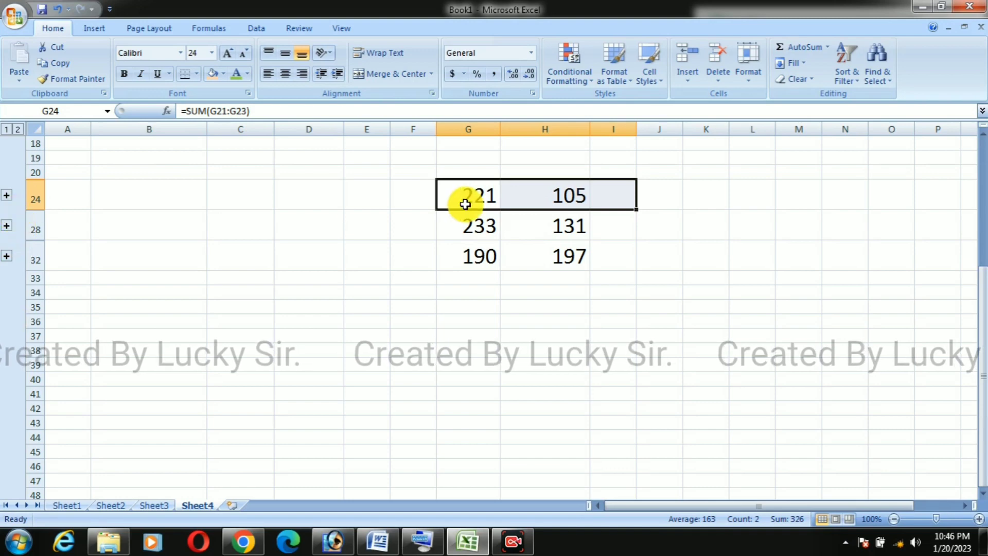
left_click(366, 278)
scroll(566, 378, "up", 2)
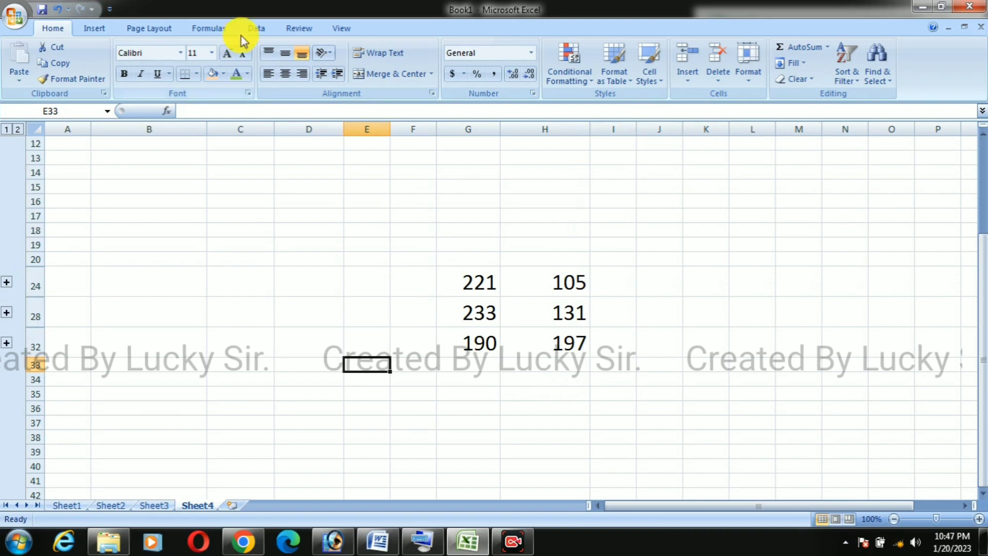
left_click(257, 29)
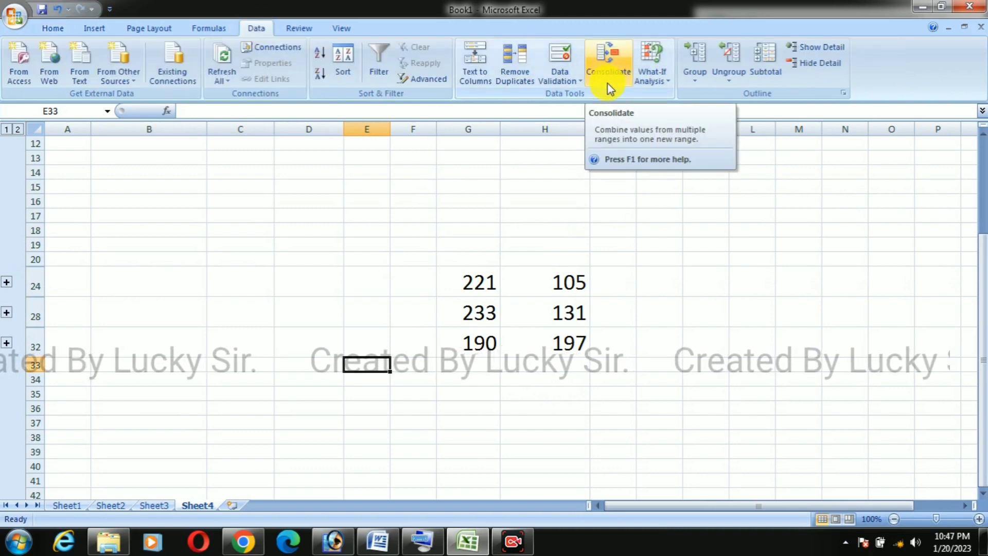
left_click(469, 377)
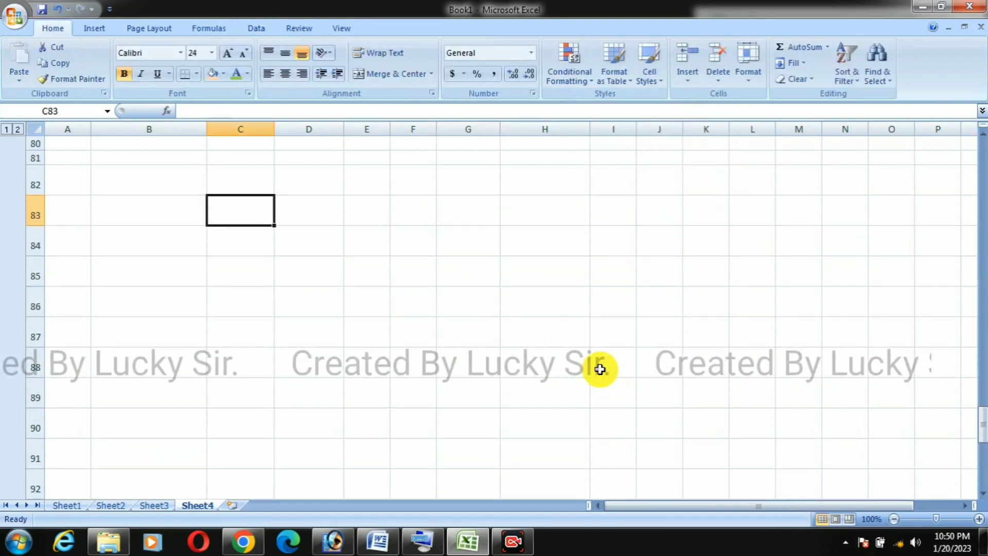
Step: Review the labelled HINDI, MATH and SCIENCE marks tables on Sheet1, Sheet2 and Sheet3, selecting each whole table
left_click(69, 505)
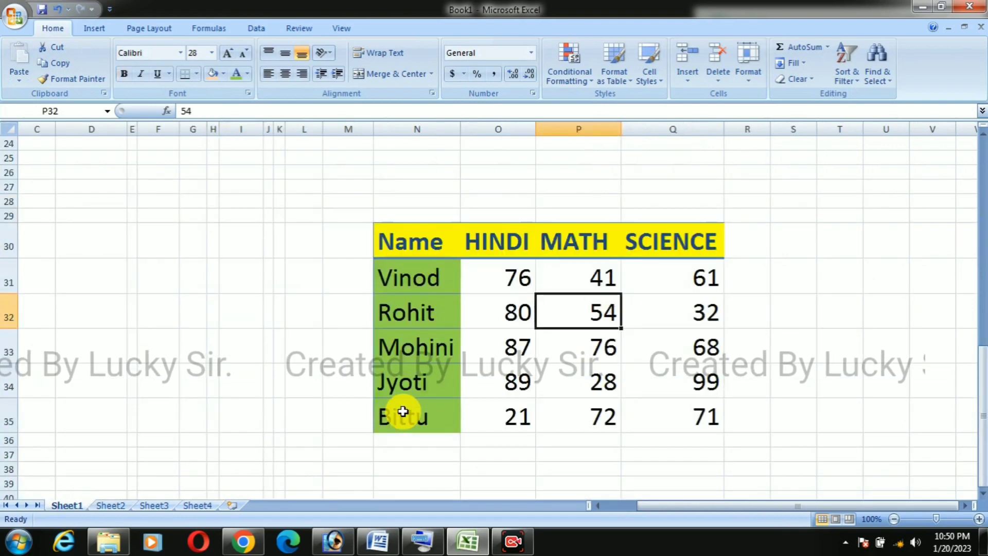
left_click(839, 275)
left_click_drag(435, 238, 683, 408)
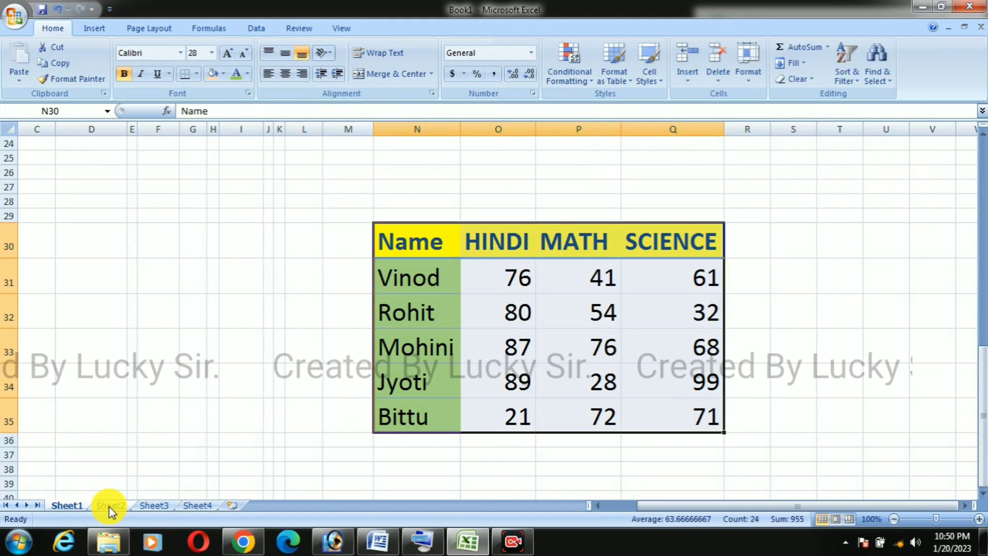
left_click(109, 505)
left_click_drag(287, 221, 597, 391)
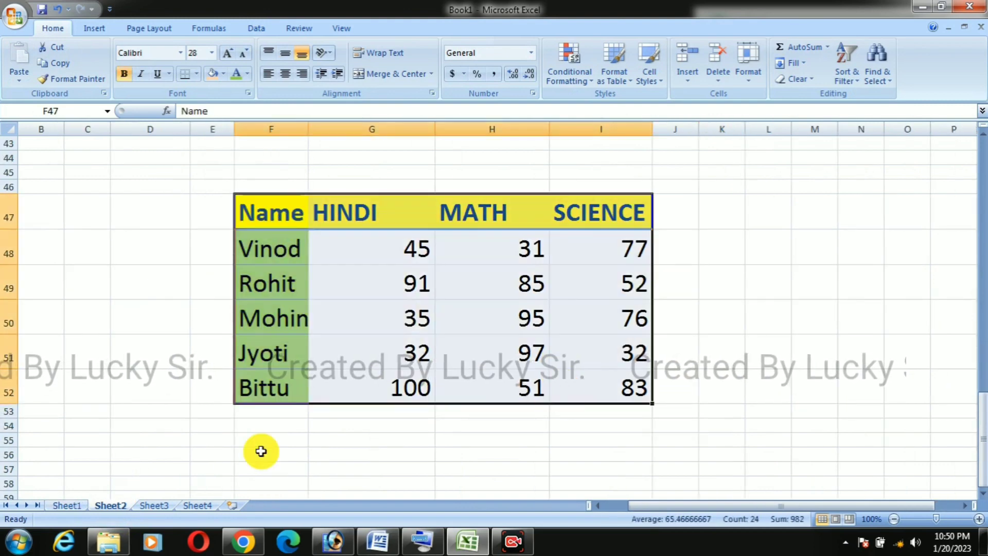
left_click(154, 505)
left_click_drag(252, 194, 503, 339)
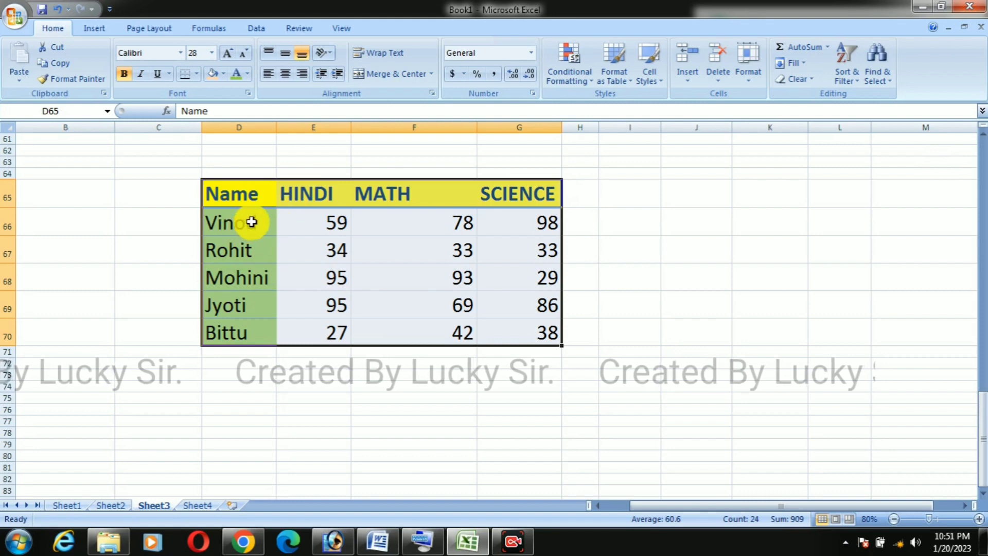
Step: Examine the first student's HINDI, MATH and SCIENCE marks on Sheet3 and compare the tables across Sheet1, Sheet2 and Sheet3
left_click(332, 223)
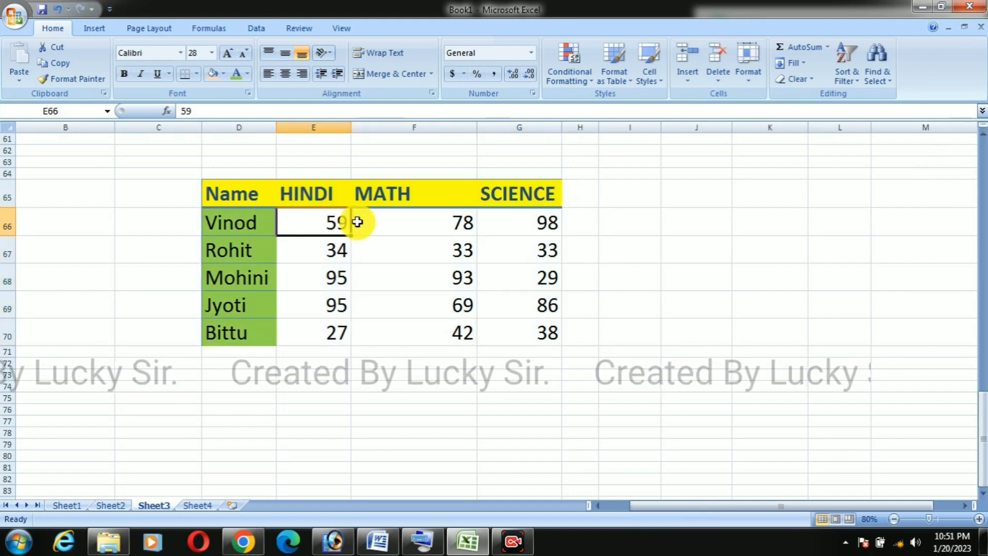
left_click(406, 221)
left_click(500, 230)
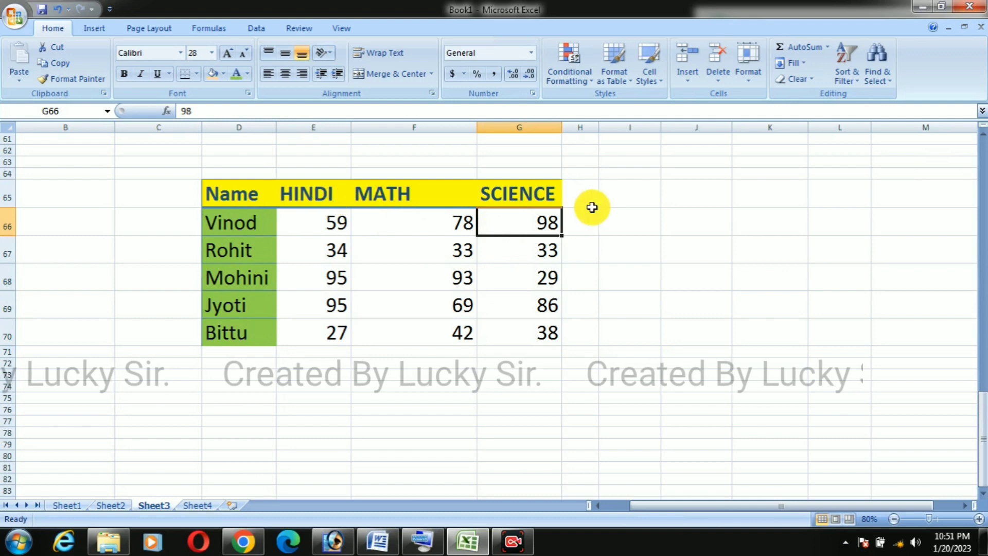
left_click(341, 229)
left_click(415, 225)
left_click(531, 223)
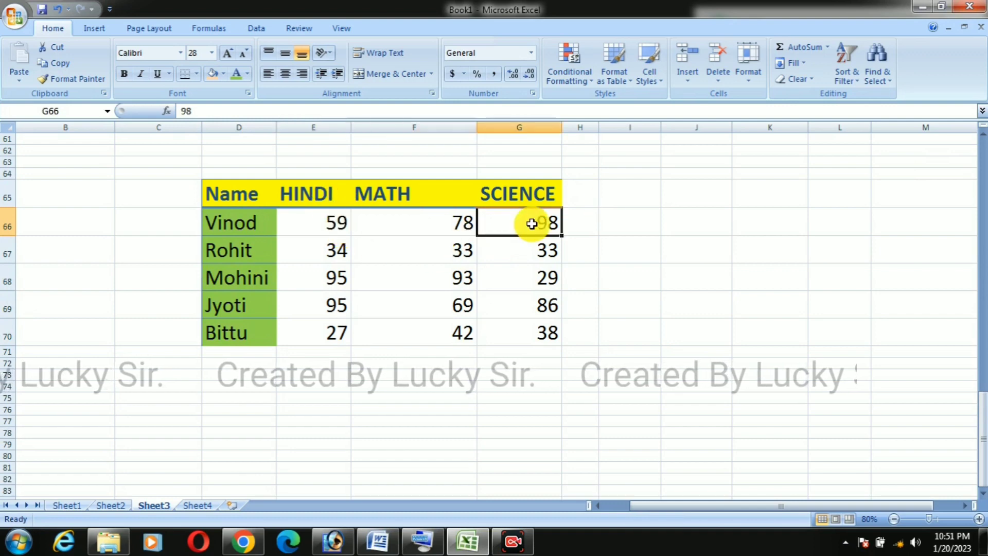
key("Down")
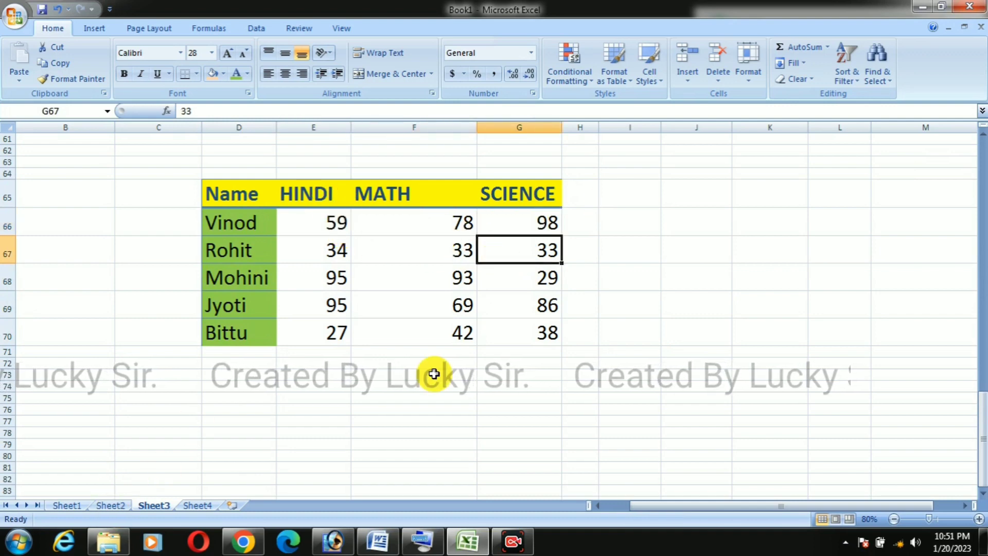
left_click(69, 505)
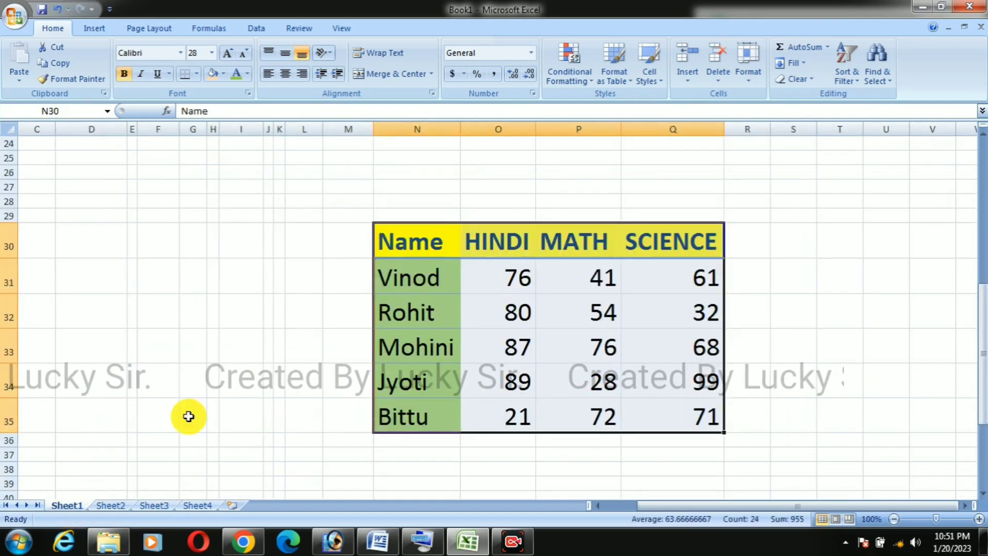
left_click(110, 506)
left_click(153, 505)
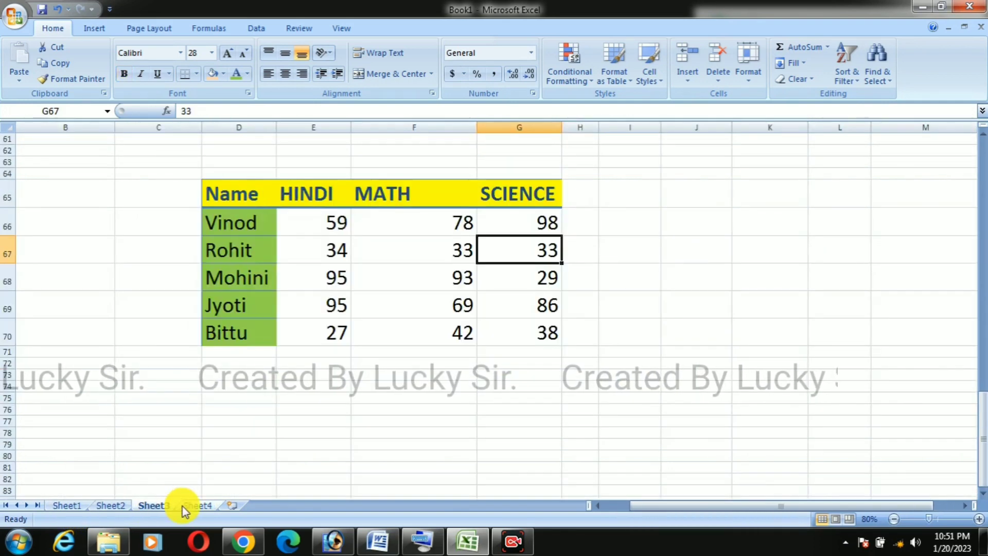
Step: Start Consolidate at cell C83 on Sheet4, delete all three old references and turn off links to source data
left_click(184, 506)
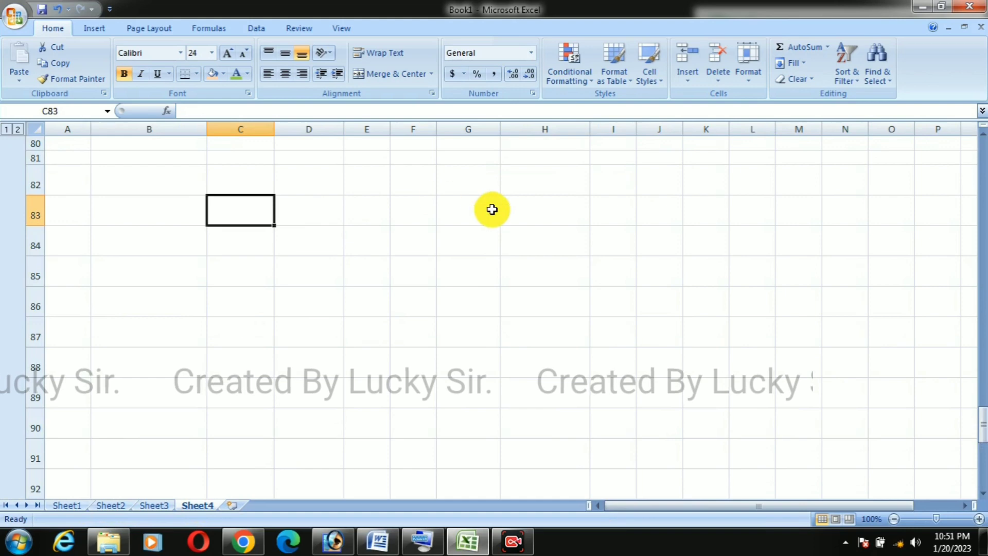
left_click(258, 30)
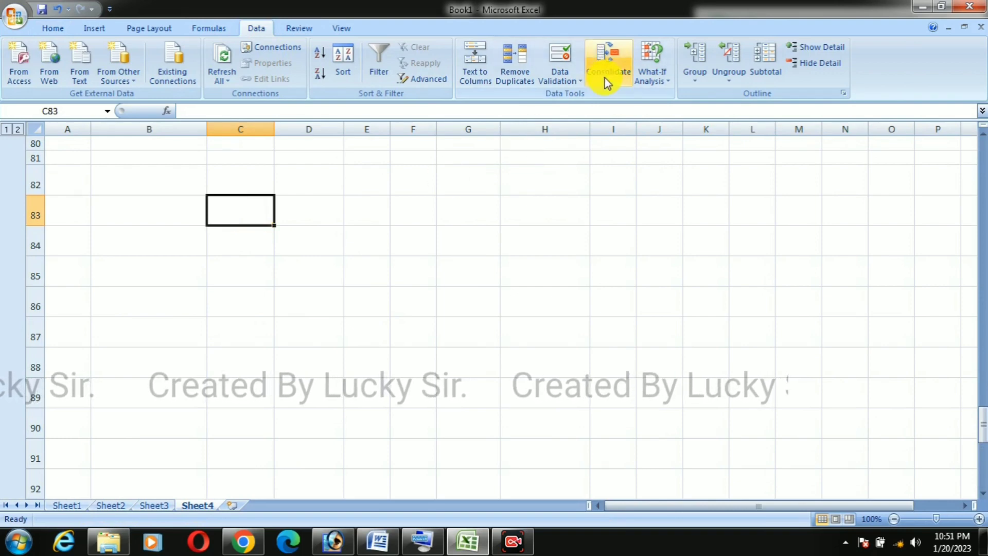
left_click(608, 58)
left_click_drag(776, 247, 701, 131)
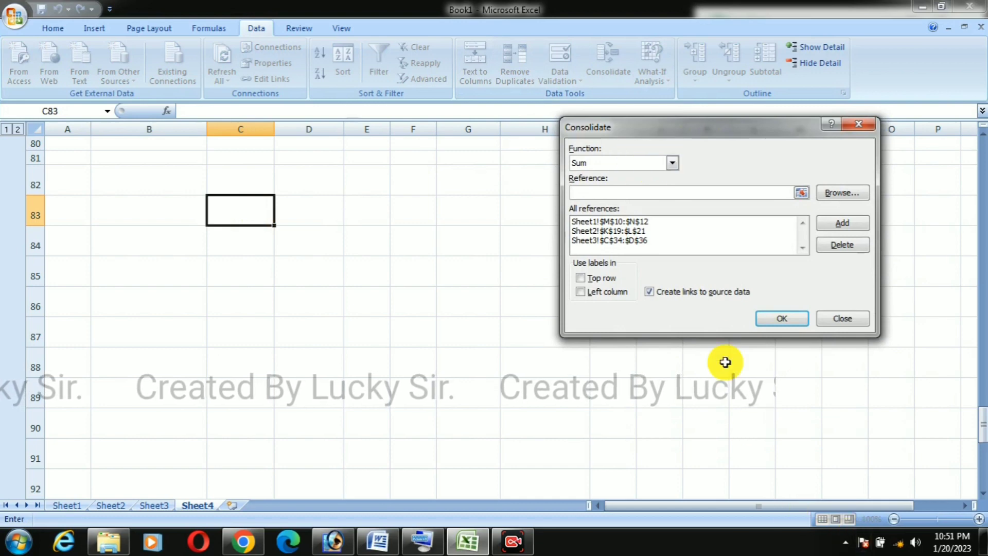
left_click(640, 222)
left_click(831, 246)
left_click(650, 230)
left_click(844, 244)
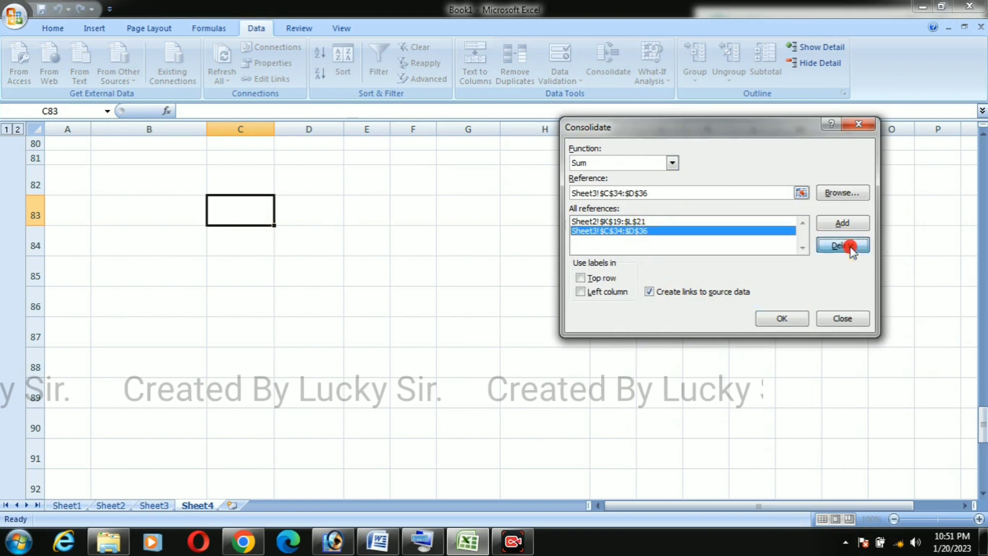
left_click(654, 222)
left_click(847, 246)
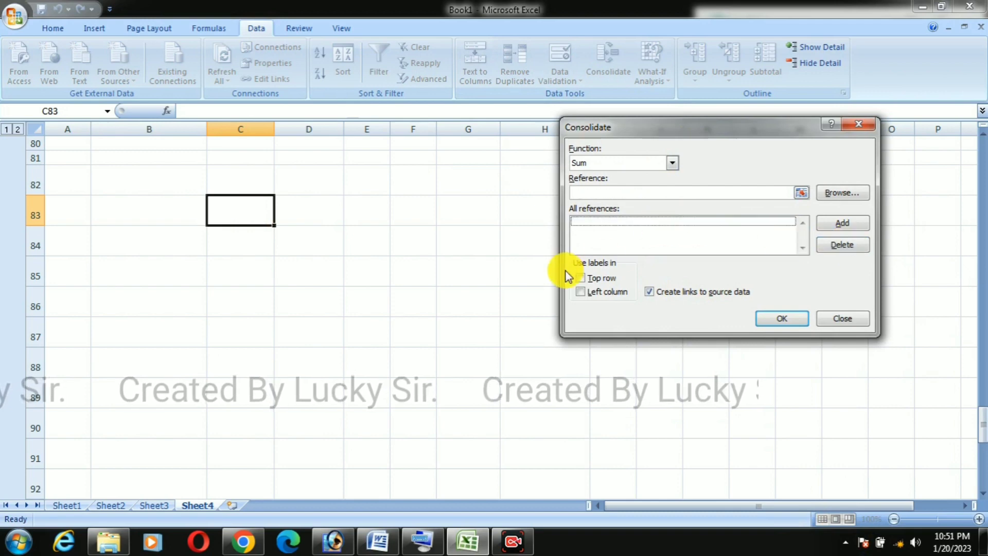
left_click(652, 292)
left_click(836, 247)
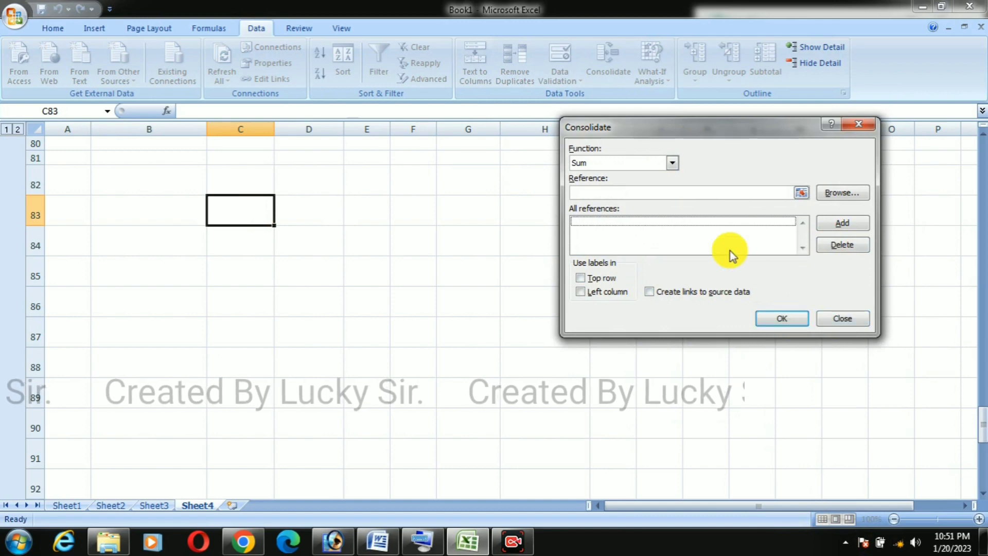
Step: Add the Sheet1 marks table, including its headings and names, as consolidation reference Sheet1!$N$30:$Q$35
left_click(801, 193)
left_click(77, 495)
left_click(76, 507)
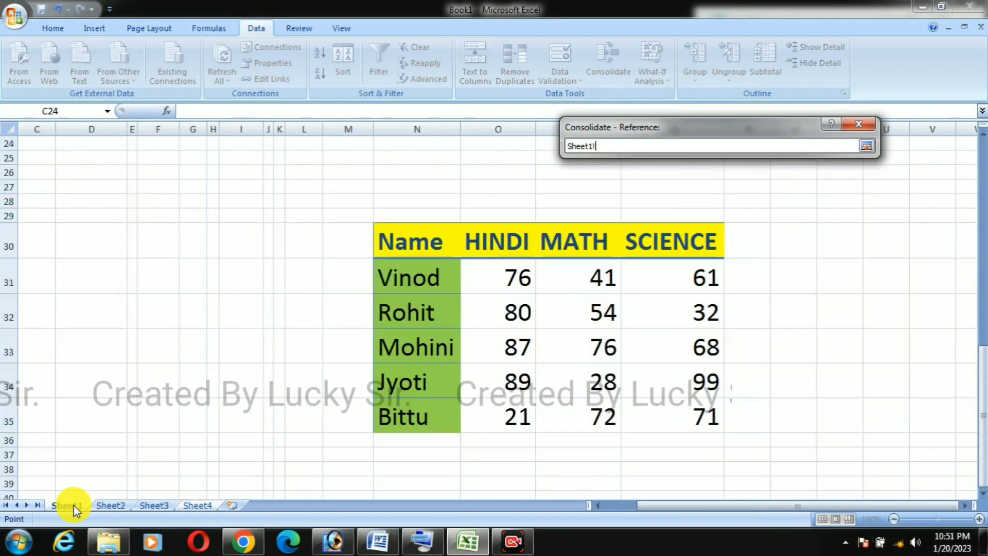
left_click_drag(411, 251, 594, 374)
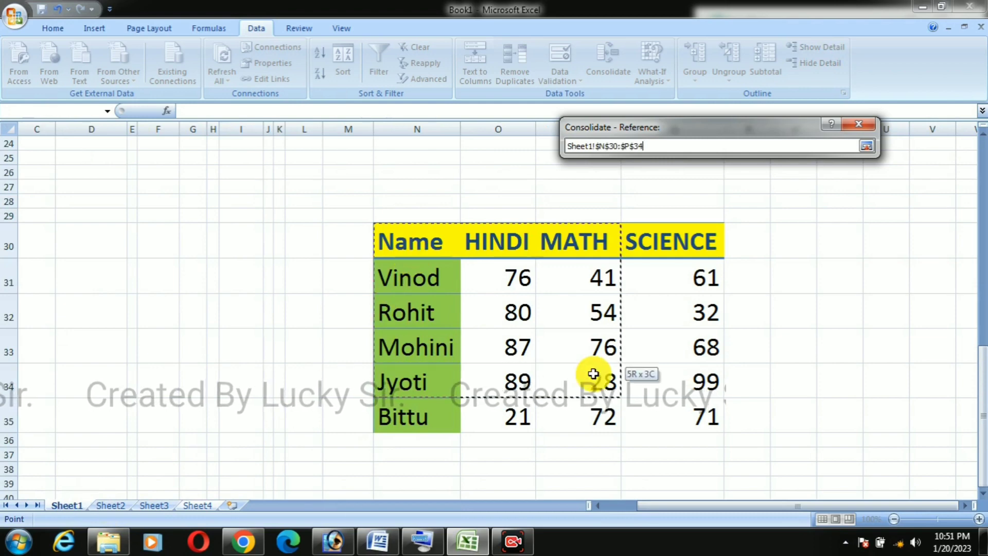
left_click_drag(650, 400, 651, 400)
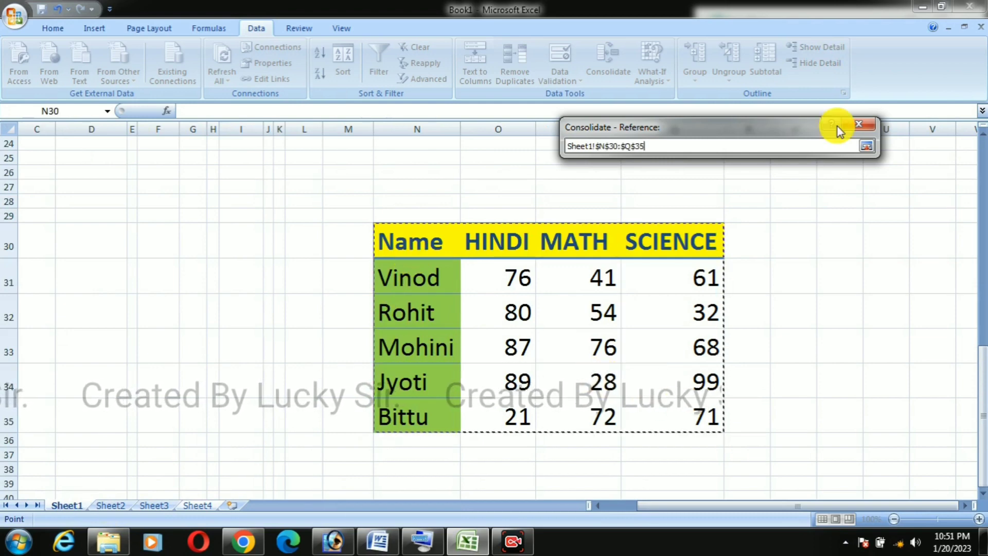
left_click(867, 147)
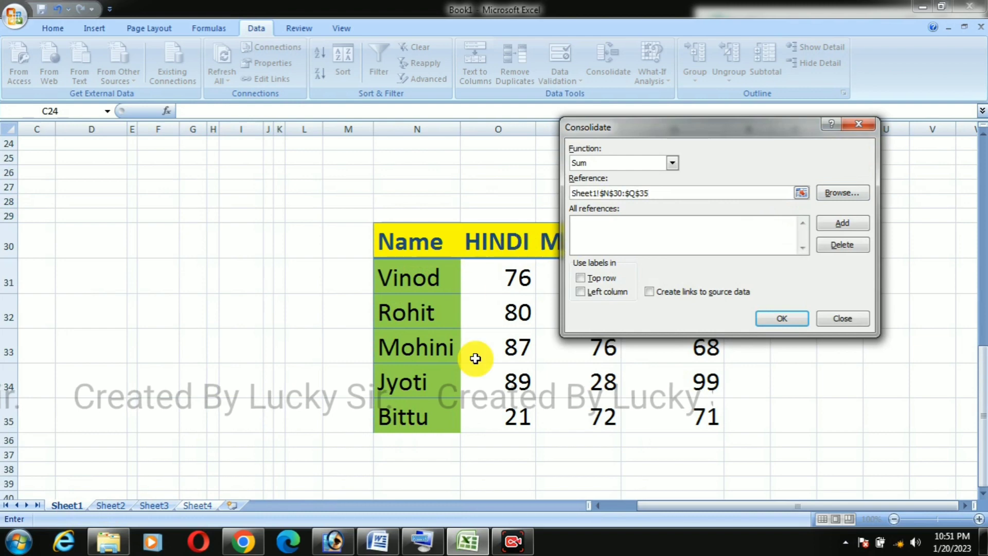
left_click(843, 222)
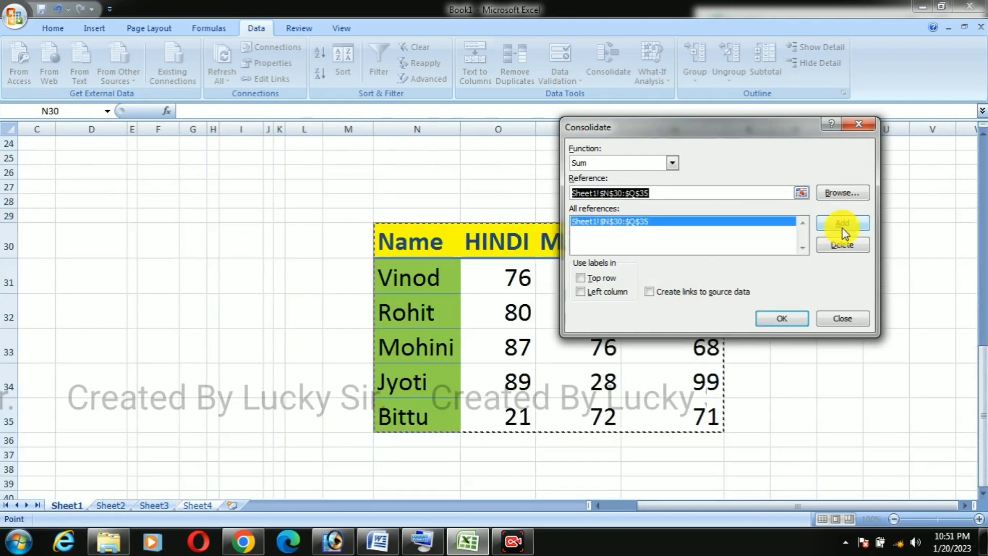
Step: Add the Sheet2 marks table as the second consolidation reference, Sheet2!$F$47:$I$52
left_click(801, 193)
left_click(117, 506)
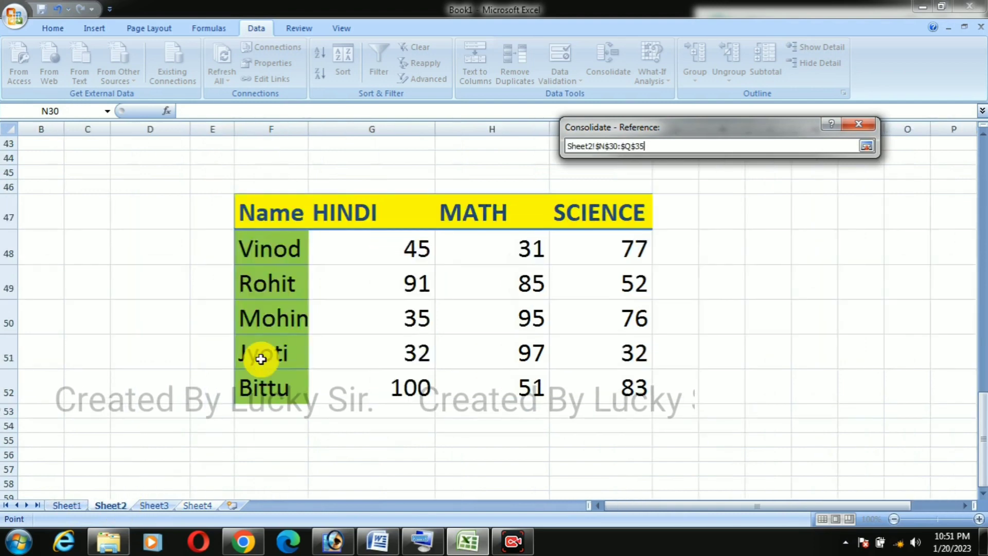
left_click_drag(276, 215, 567, 379)
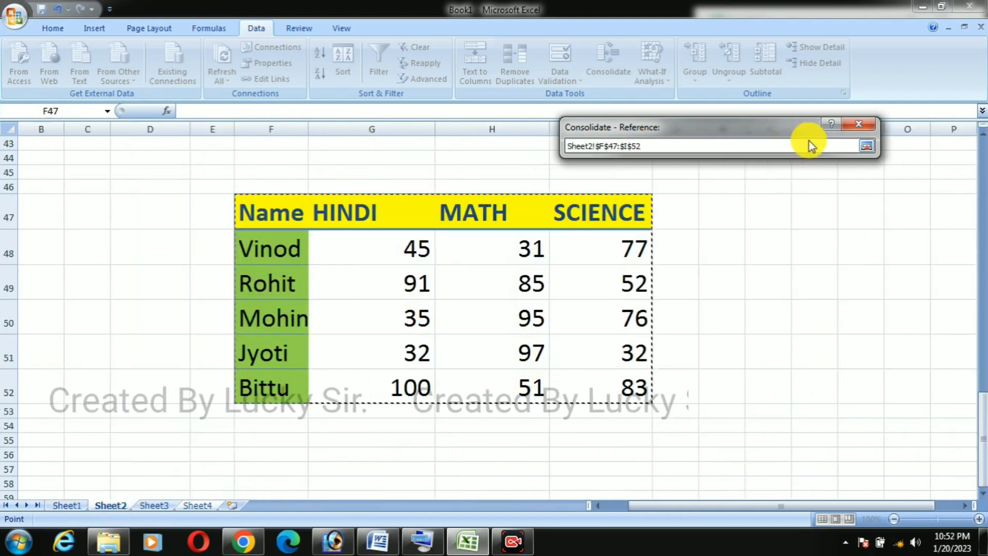
left_click(868, 146)
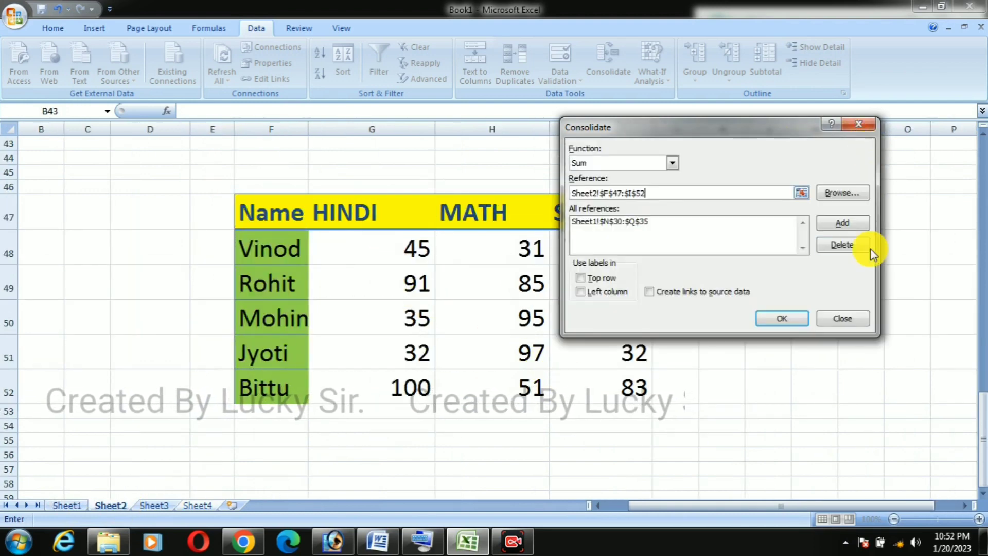
left_click(845, 228)
Step: Add the Sheet3 marks table as the third consolidation reference, Sheet3!$D$65:$G$70
left_click(802, 192)
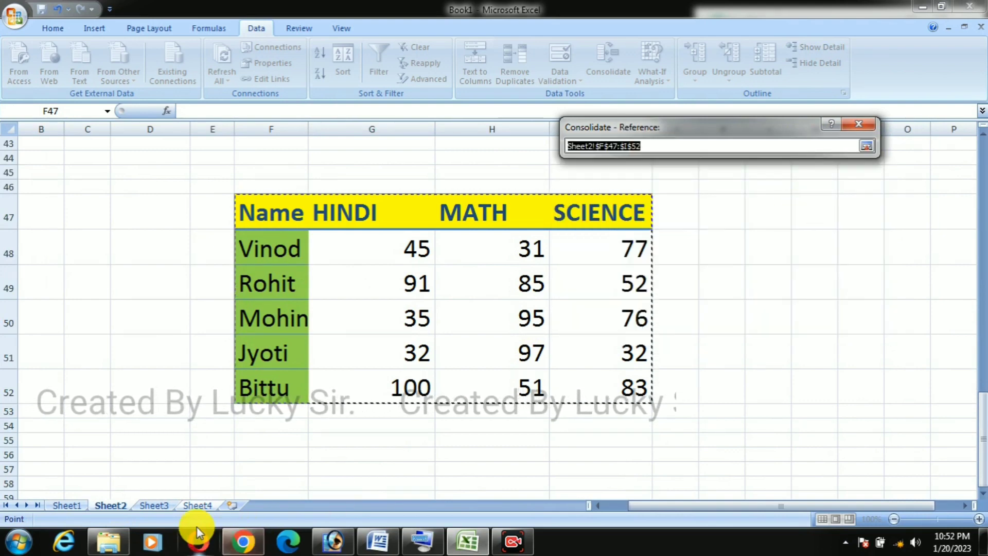
left_click(158, 505)
left_click_drag(243, 202, 505, 329)
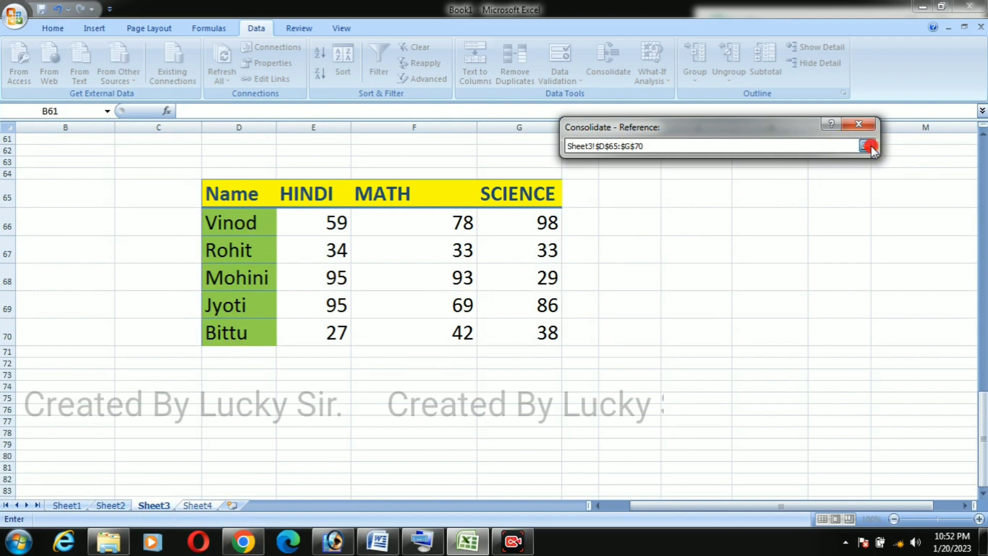
left_click(868, 147)
left_click(843, 222)
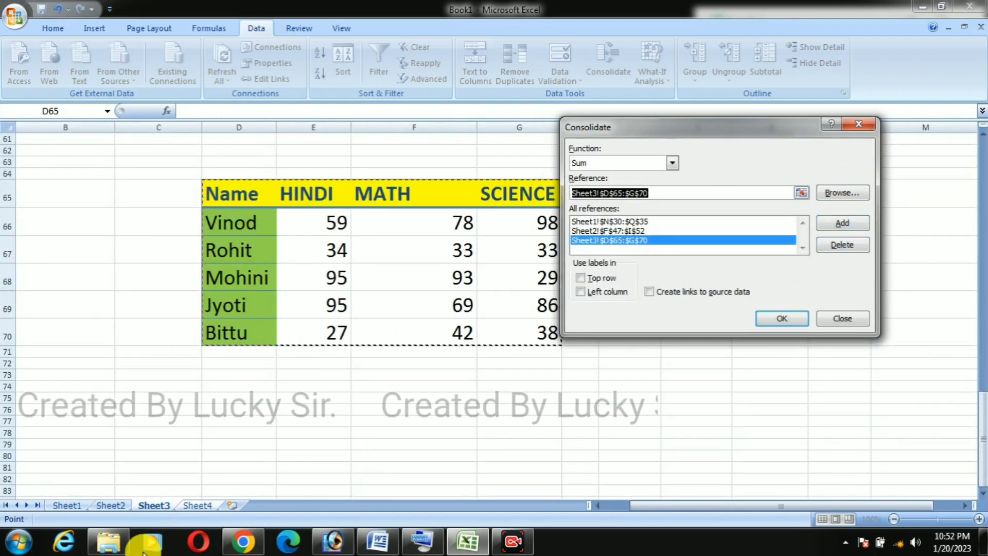
Step: Return to Sheet4 and enable labels from the top row and left column plus links to source data
left_click(197, 505)
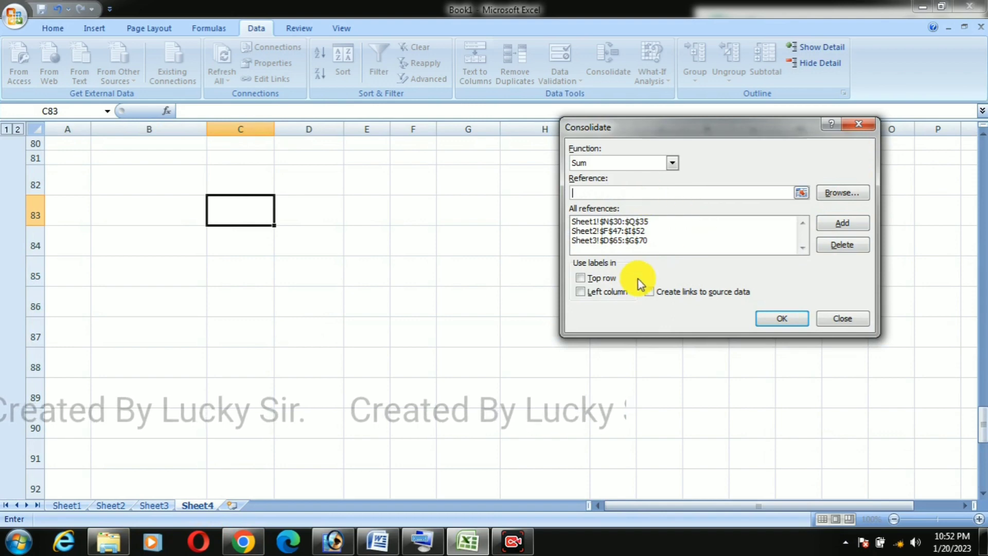
left_click(582, 278)
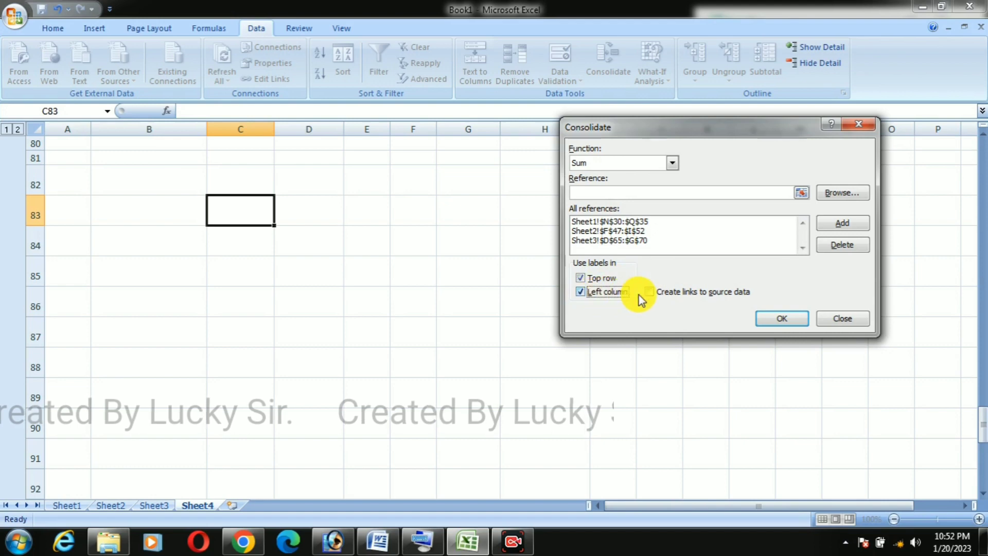
left_click(654, 294)
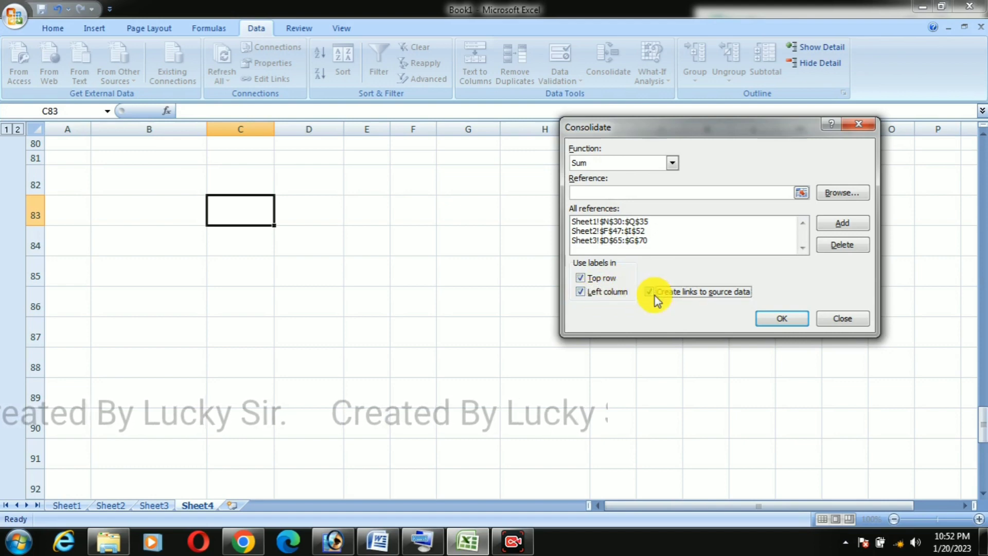
Step: Generate the consolidated marks table at C83 and widen columns D to G to fit the student names and subject headings
left_click(769, 319)
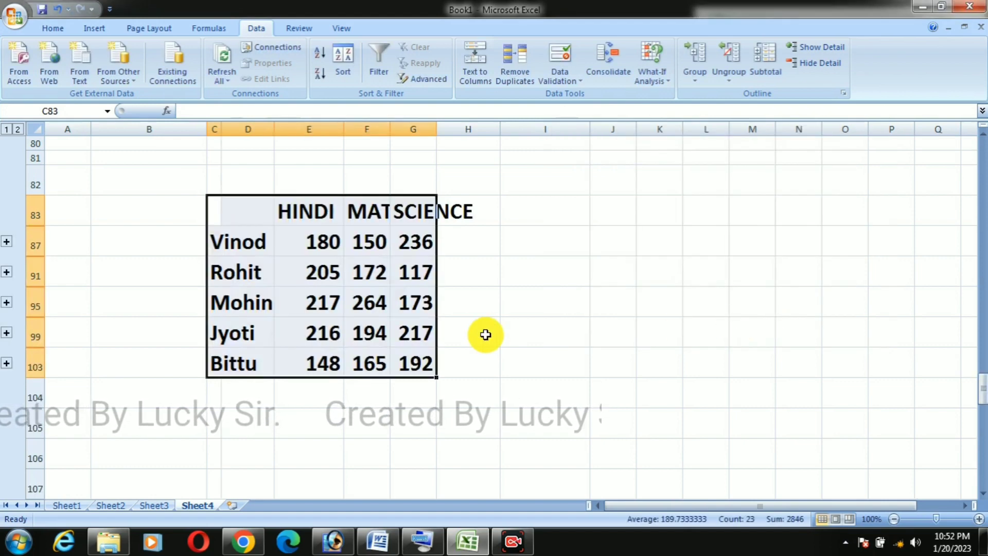
double_click(273, 126)
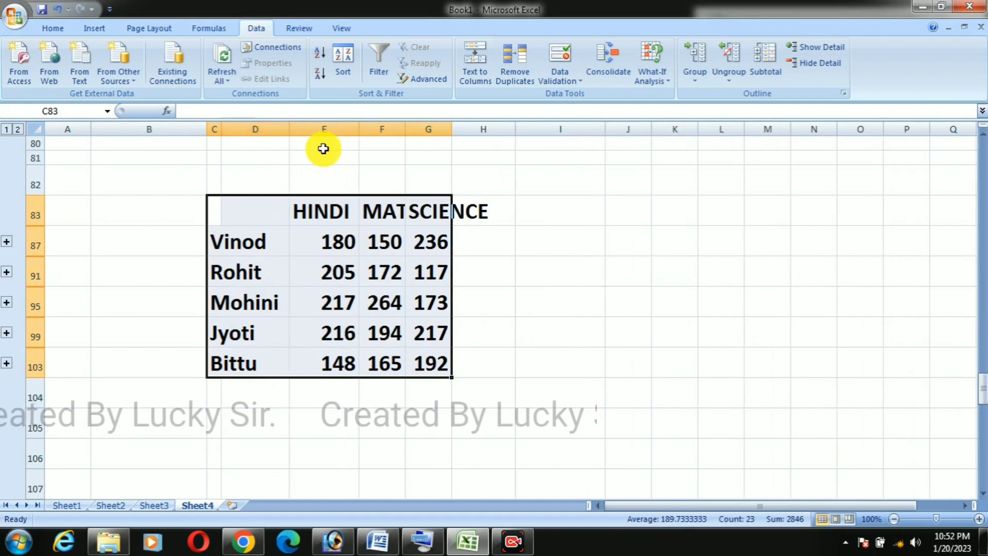
double_click(359, 128)
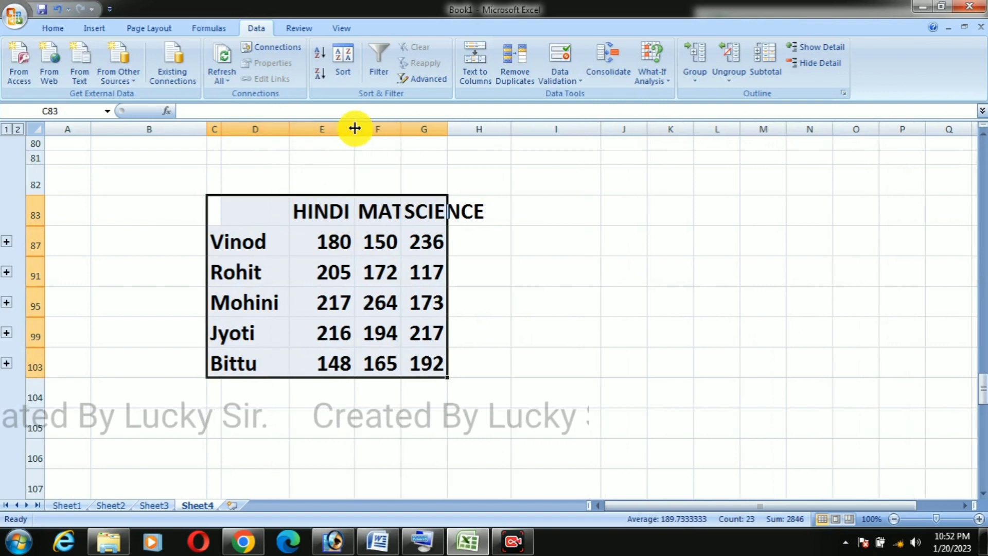
double_click(355, 128)
double_click(420, 129)
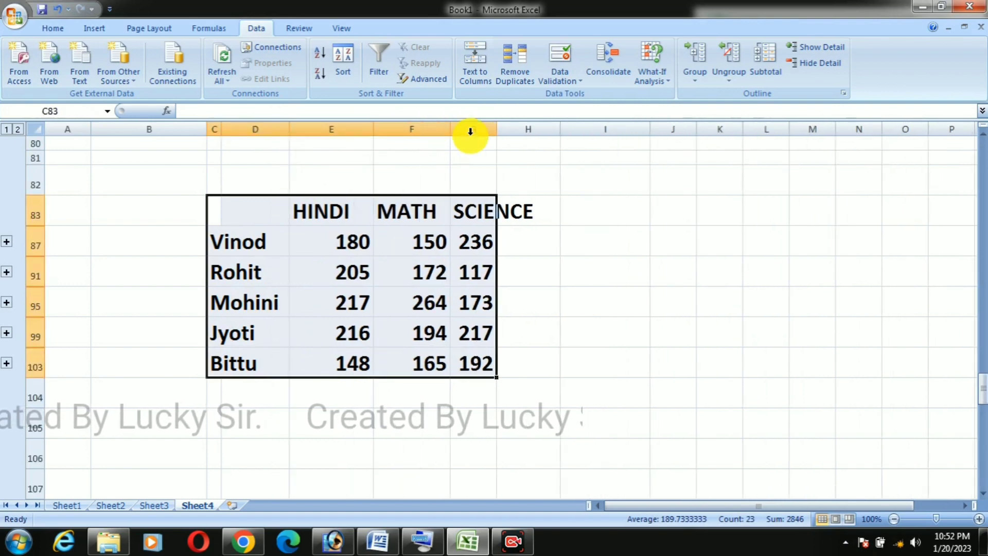
left_click_drag(497, 128, 551, 128)
left_click(563, 210)
Step: Compare the consolidated subject marks in E87:G103 with the source tables on Sheet3, Sheet2 and Sheet1, ending back on Sheet4
left_click_drag(335, 248, 503, 370)
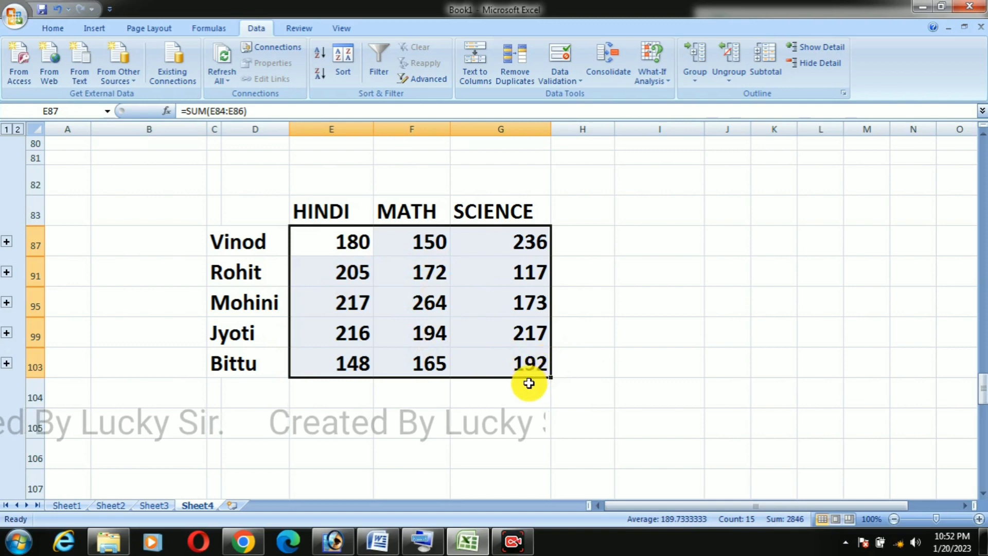
left_click(157, 505)
left_click(110, 506)
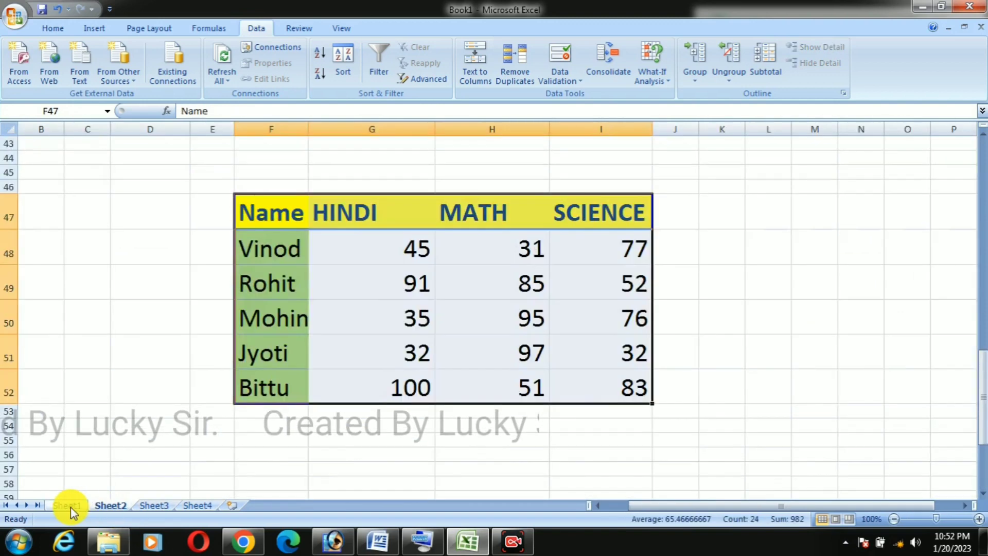
left_click(83, 507)
left_click(201, 505)
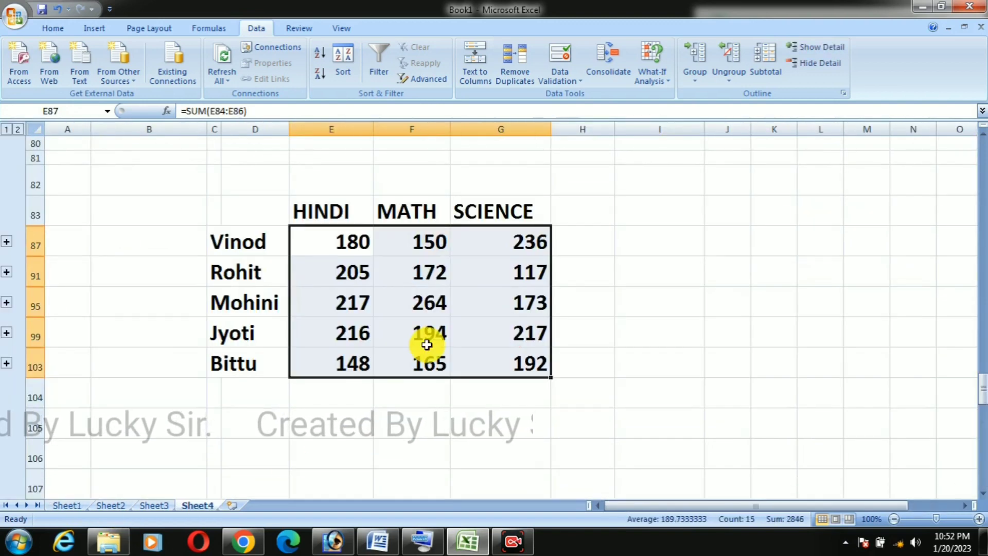
left_click(636, 329)
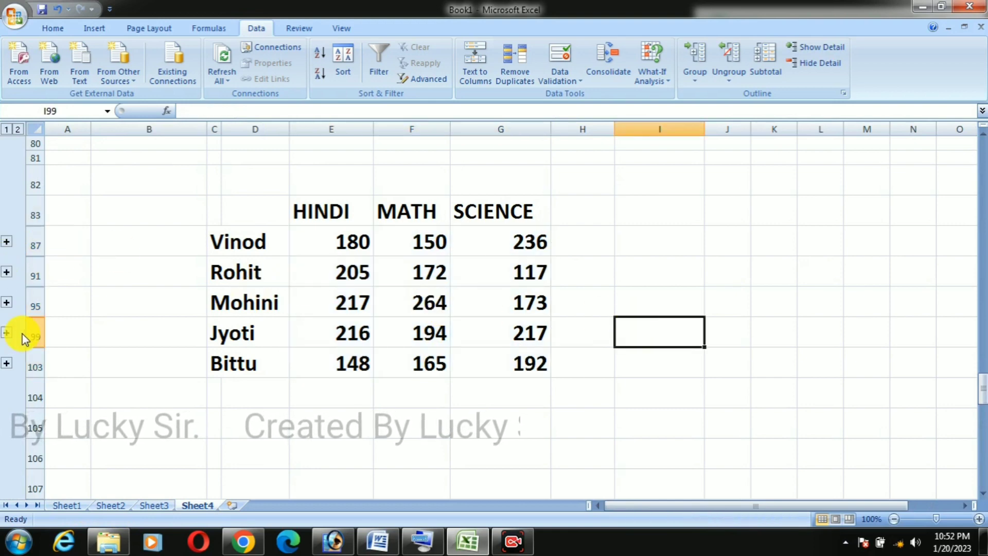
Step: Expand the outline groups of the first three students to examine the source marks behind their totals
left_click(7, 242)
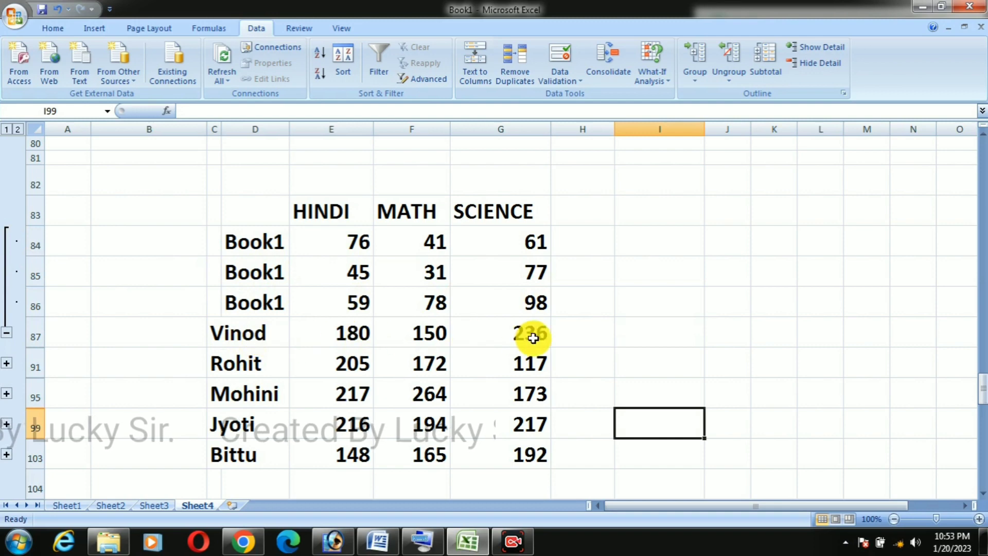
left_click(6, 366)
scroll(762, 353, "down", 2)
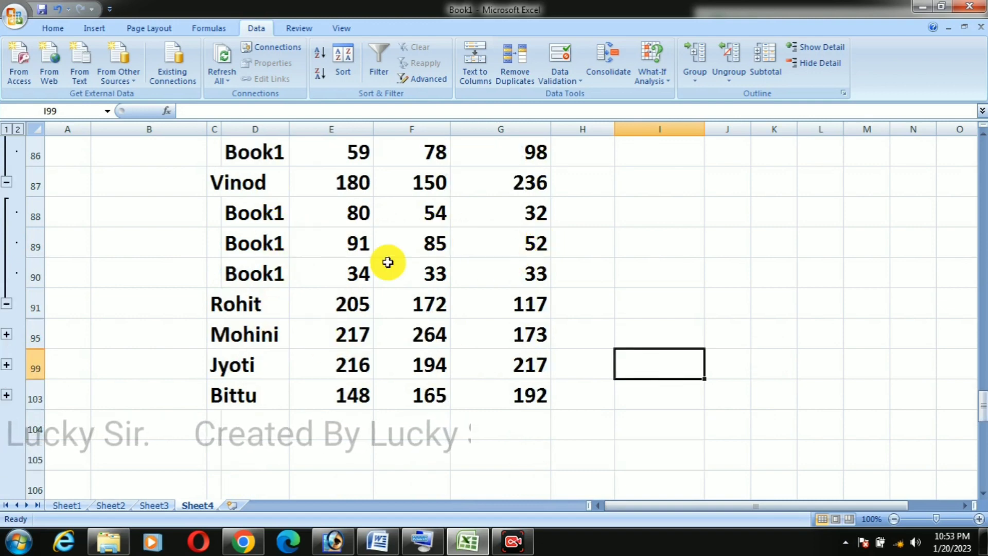
left_click(7, 337)
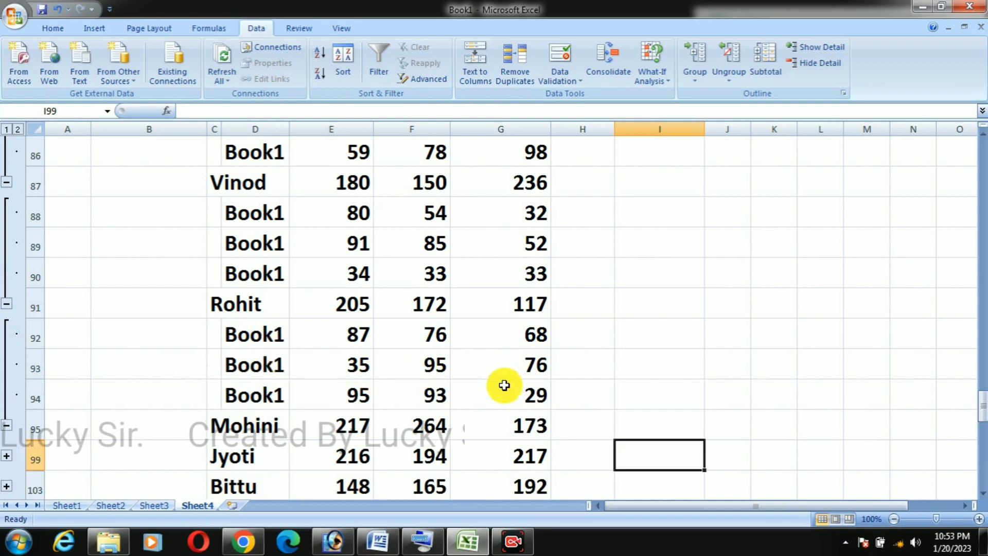
Step: Collapse the outline groups of the first three students back to their total rows
left_click(8, 425)
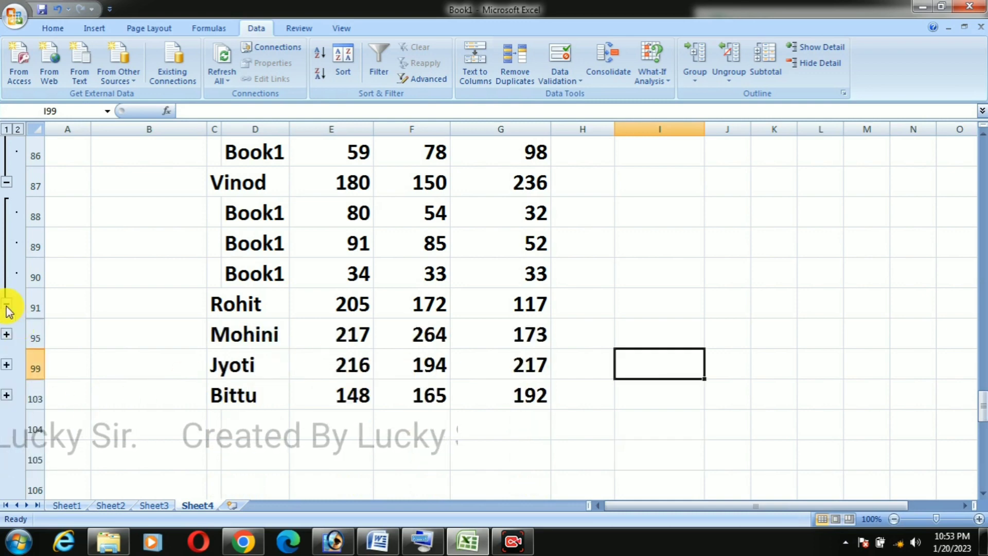
left_click(7, 304)
left_click(7, 186)
scroll(577, 329, "up", 2)
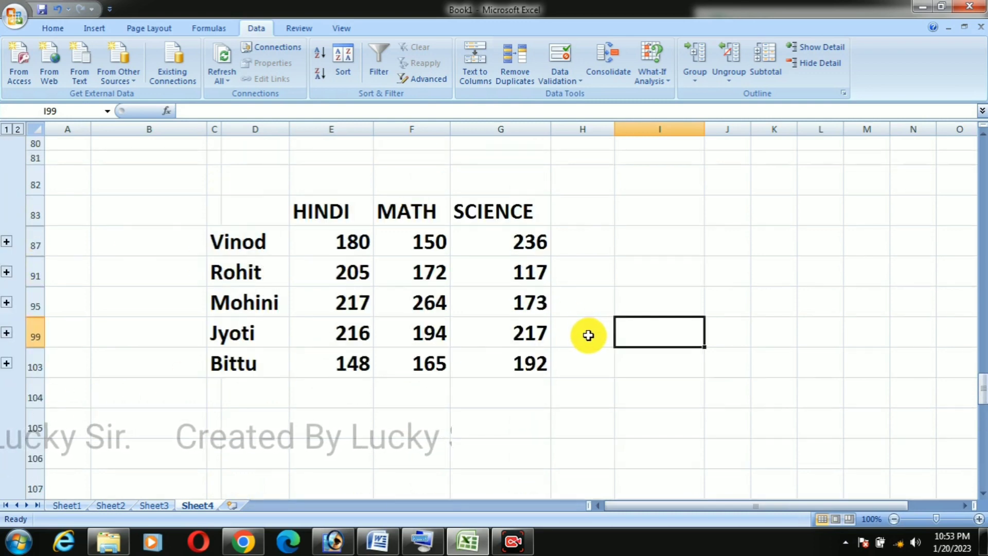
scroll(418, 307, "up", 2)
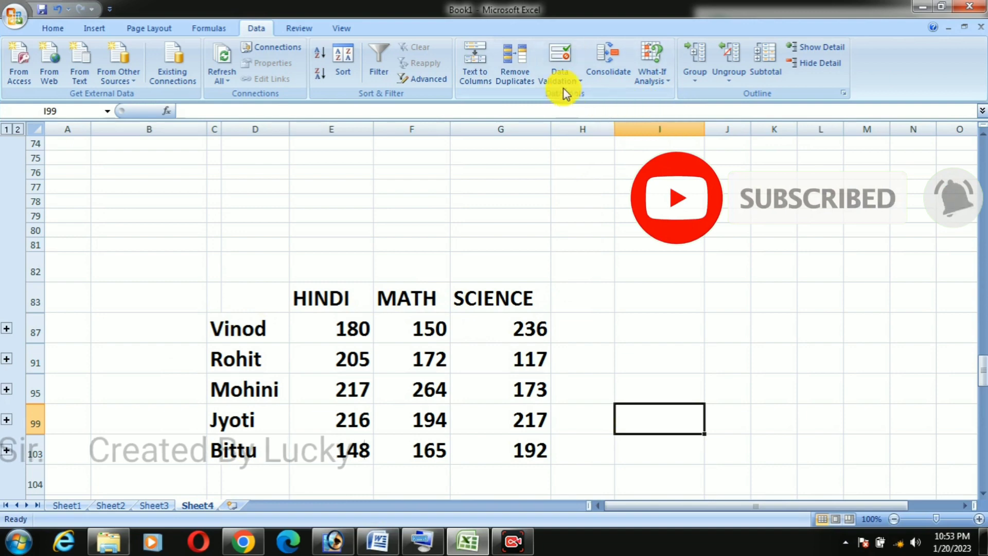
left_click(582, 82)
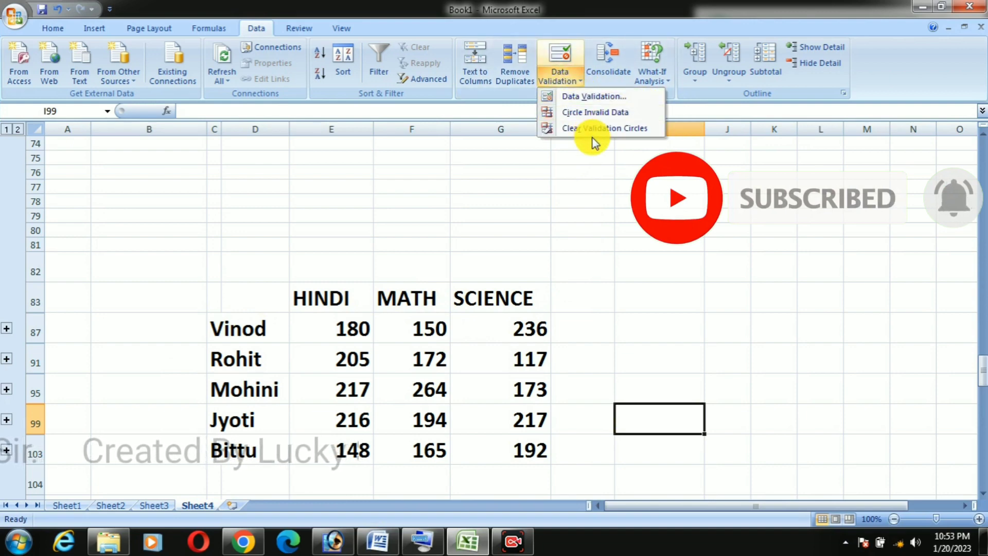
left_click(578, 149)
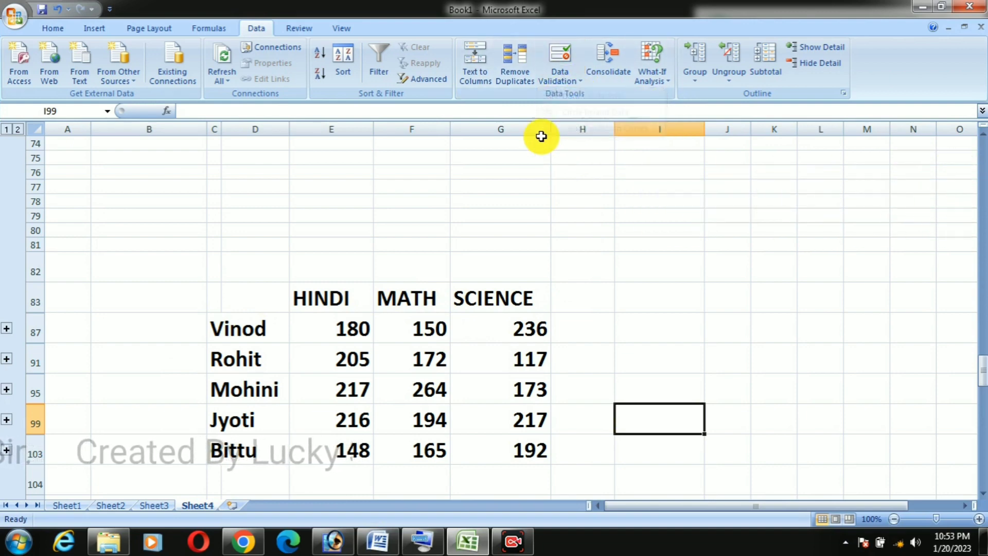